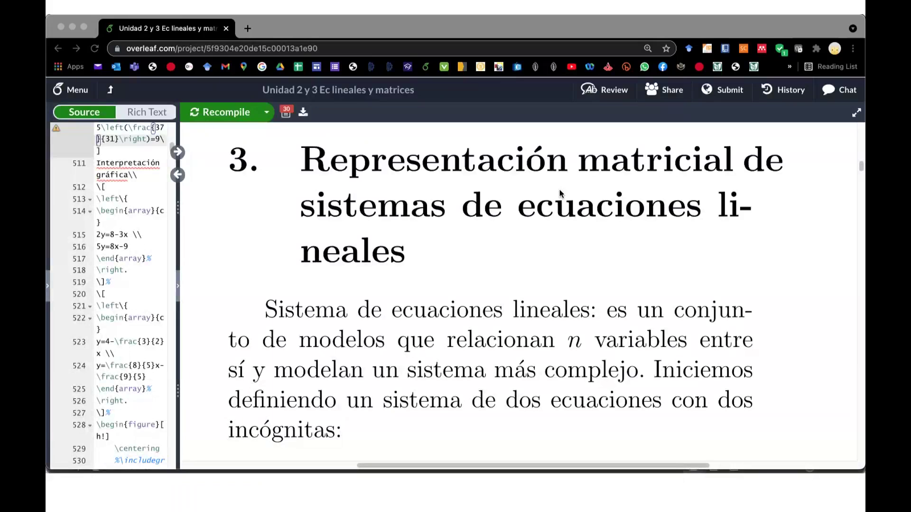
Scroll the Overleaf PDF to the general system a11x1 + a12x2 = b1, a21x1 + a22x2 = b2
left_click(559, 189)
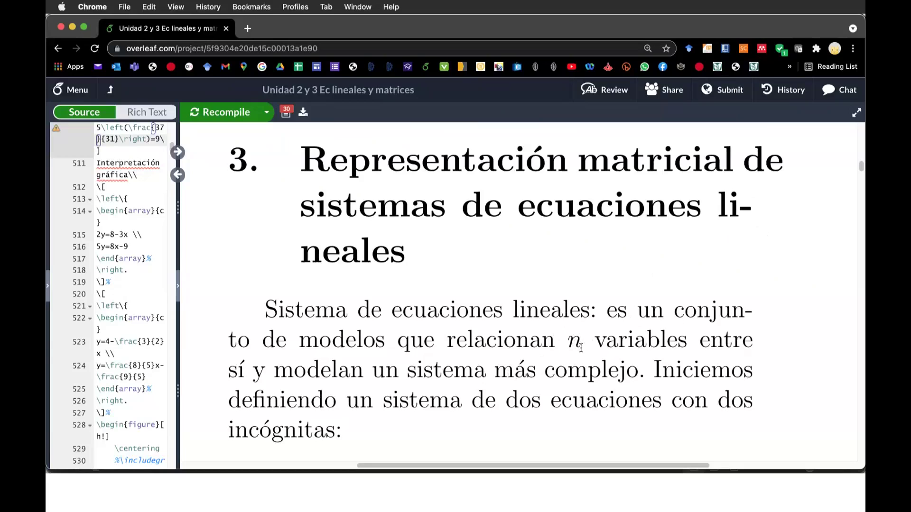
scroll(611, 375, "down", 1)
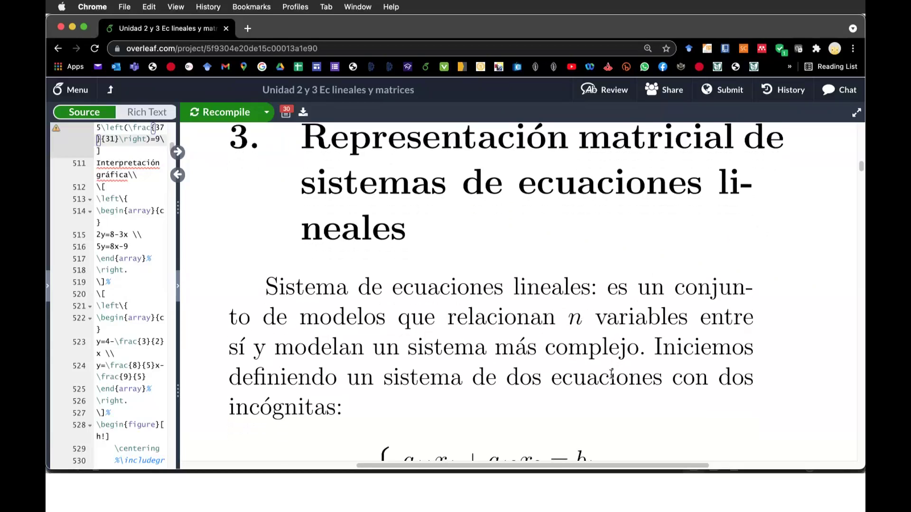
scroll(612, 403, "down", 1)
scroll(612, 403, "down", 2)
scroll(613, 405, "down", 1)
scroll(612, 404, "up", 1)
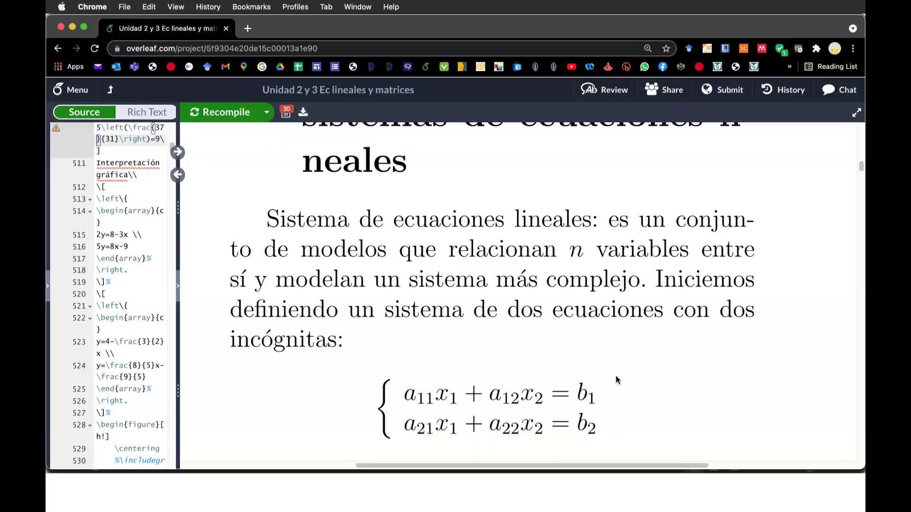
Scroll the PDF down to the unknowns vector x = [x1; x2] ∈ ℝ²
scroll(678, 402, "down", 5)
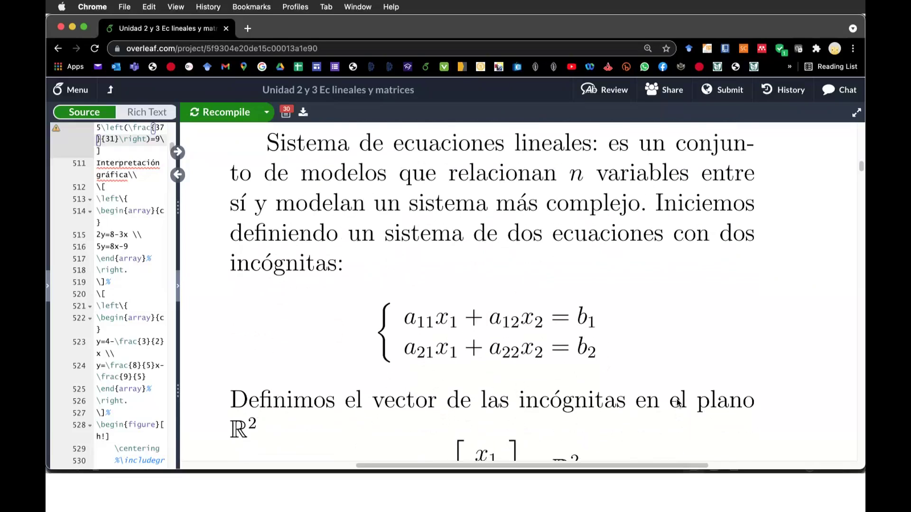
scroll(678, 402, "down", 1)
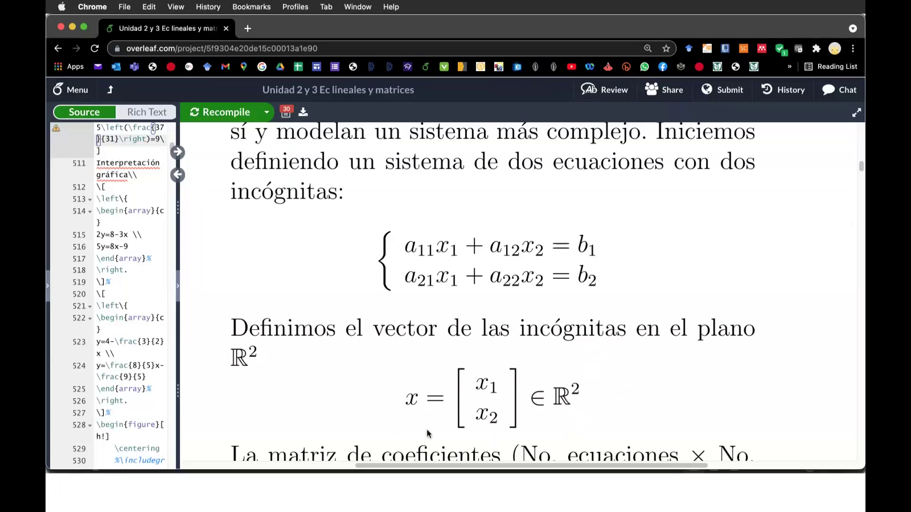
scroll(626, 404, "down", 2)
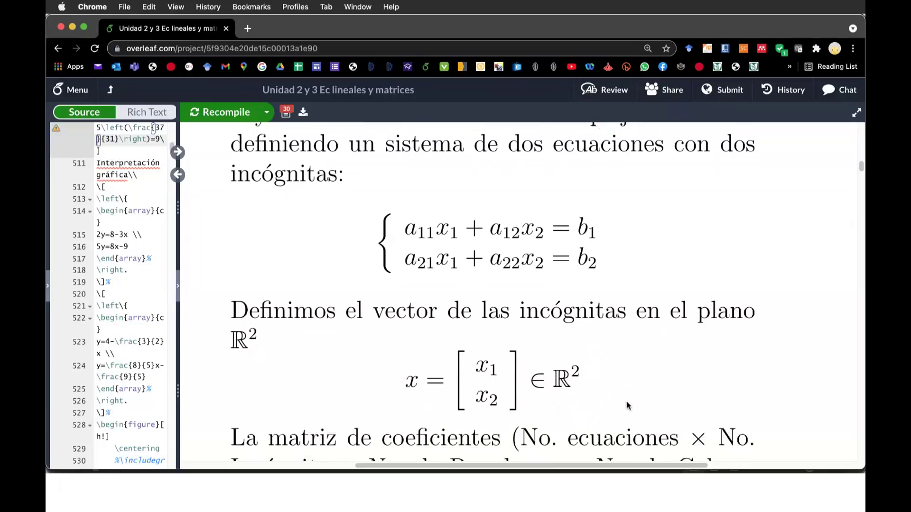
scroll(628, 405, "down", 2)
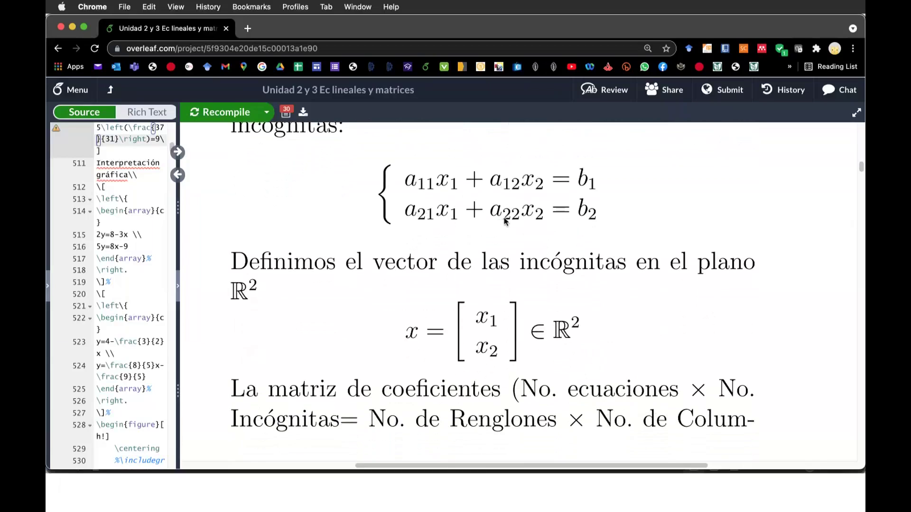
scroll(554, 332, "down", 2)
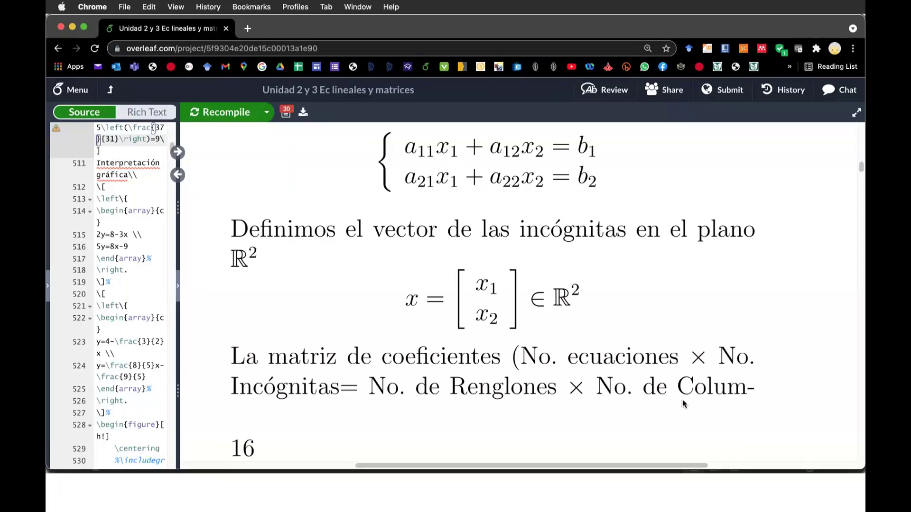
scroll(611, 298, "up", 2)
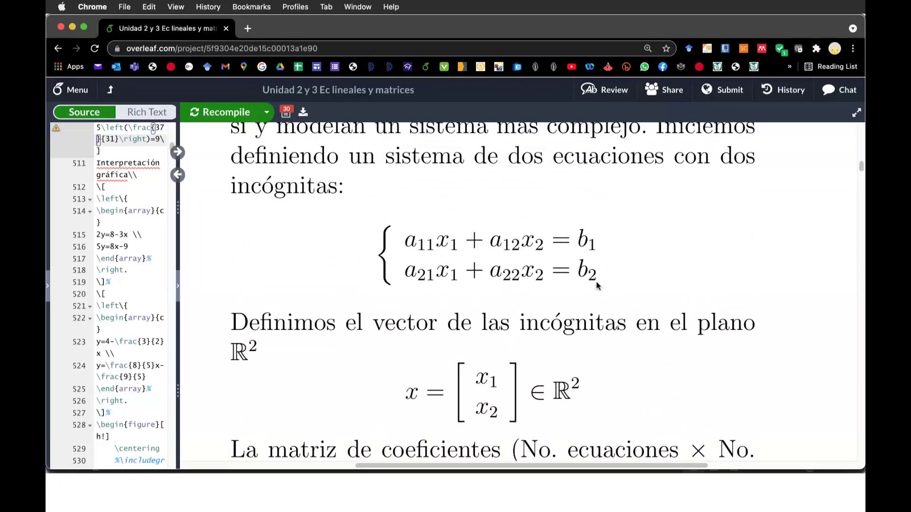
Scroll past the page break to matrix A ∈ ℝ^{2×2}, vector b ∈ ℝ² and Ax = b
scroll(596, 303, "down", 2)
scroll(602, 317, "down", 5)
scroll(603, 318, "down", 3)
scroll(604, 321, "down", 4)
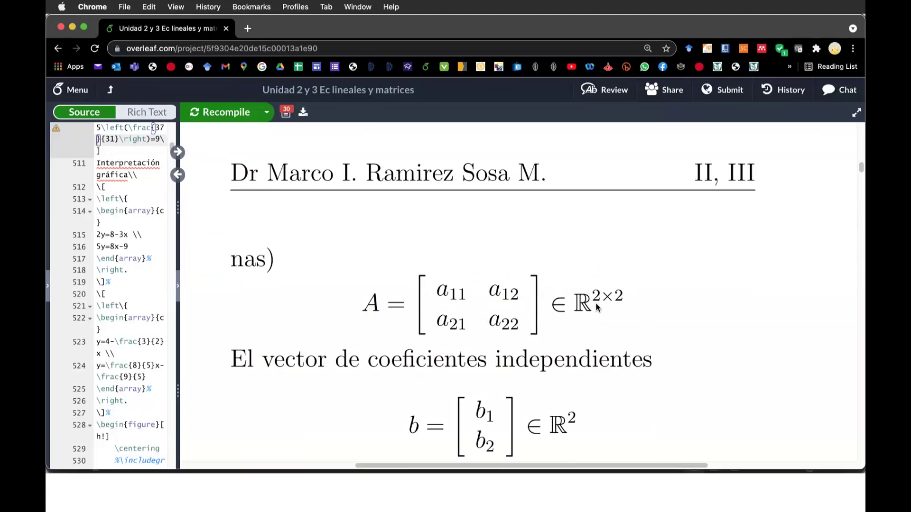
scroll(636, 313, "up", 1)
scroll(641, 316, "up", 6)
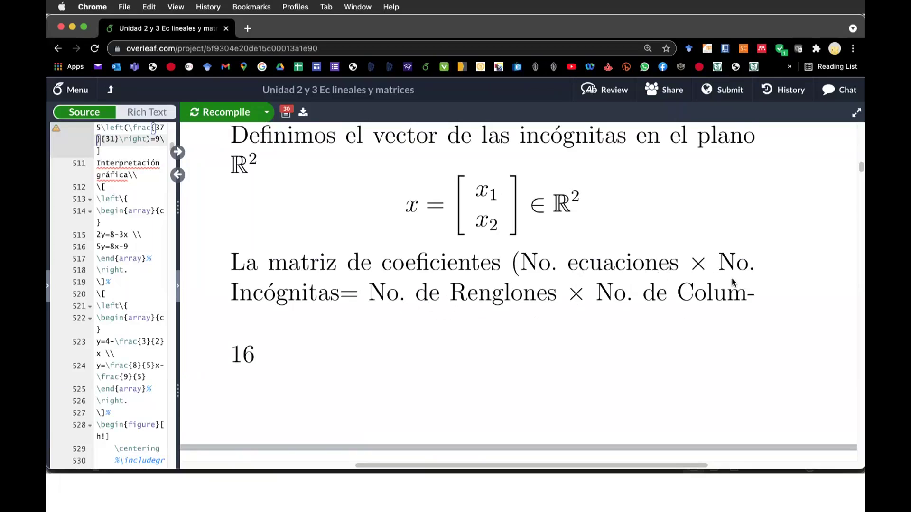
scroll(662, 351, "down", 4)
scroll(662, 352, "down", 4)
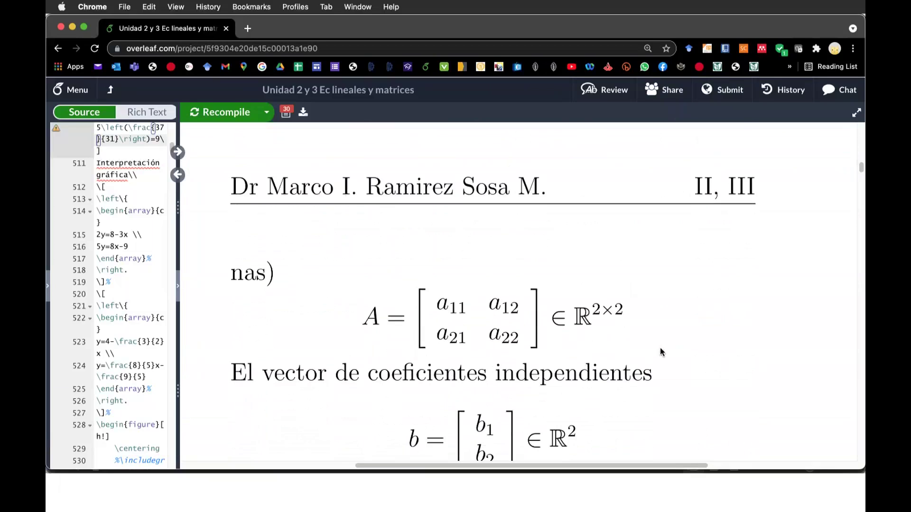
scroll(662, 351, "down", 2)
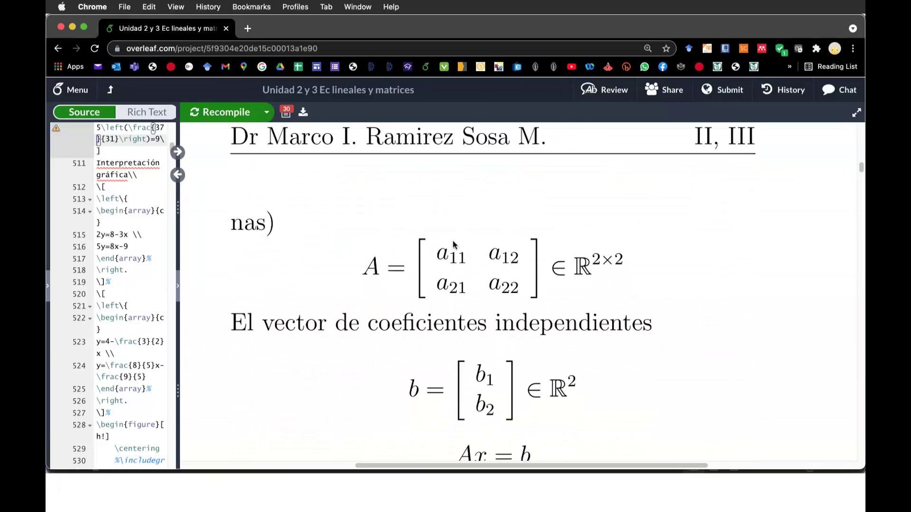
scroll(648, 334, "down", 2)
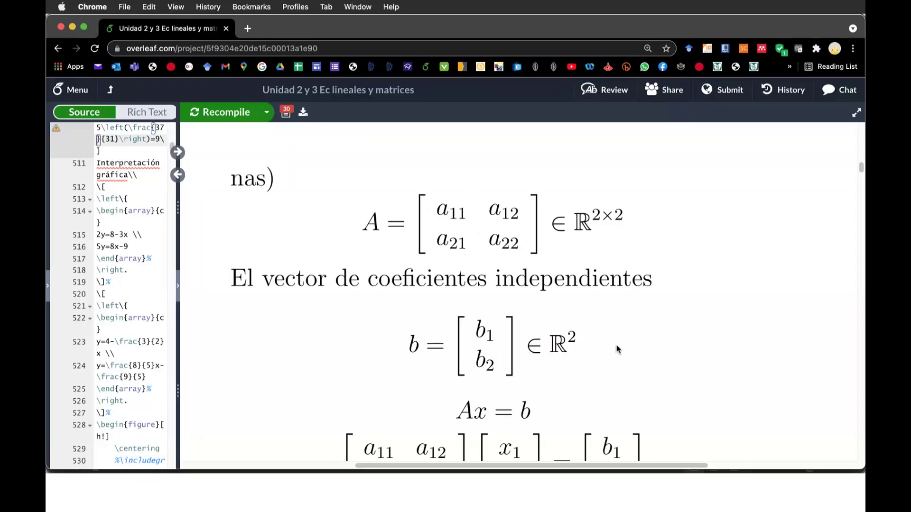
Scroll to section 3.1 showing 5x + 3y = 2 and 2x − 4y = −1 as equation (10)
scroll(616, 346, "down", 4)
scroll(617, 349, "down", 3)
scroll(617, 349, "down", 2)
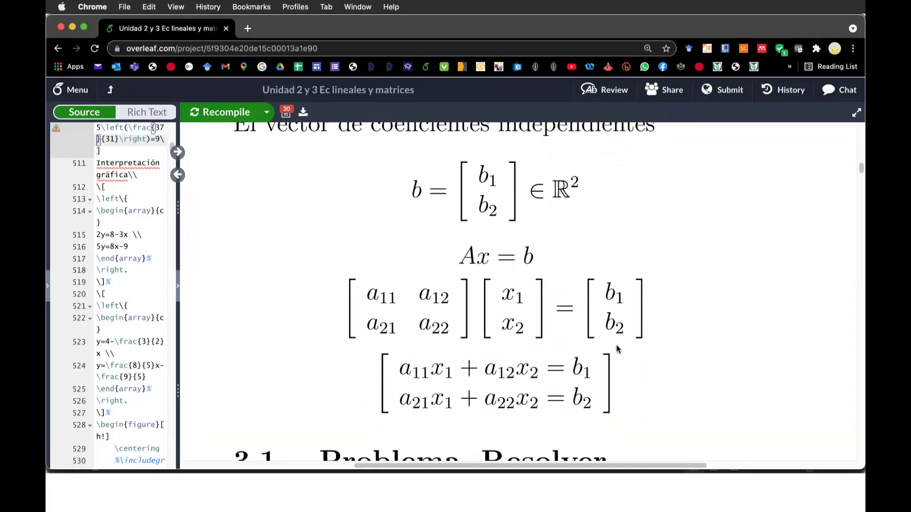
scroll(617, 349, "up", 1)
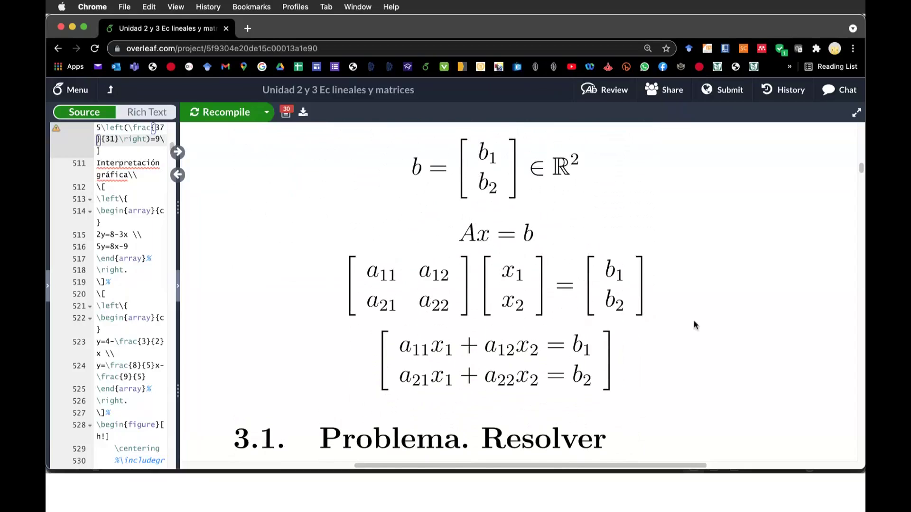
scroll(695, 325, "down", 1)
scroll(695, 325, "down", 3)
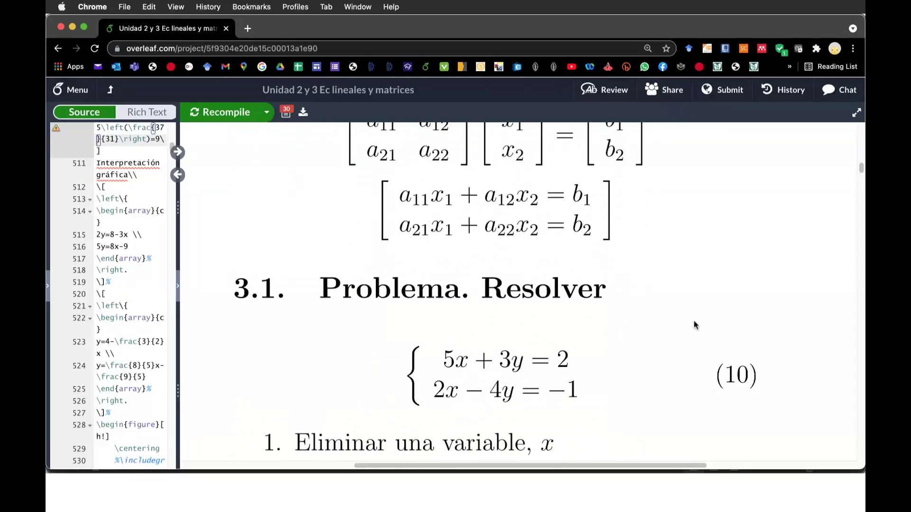
scroll(695, 325, "down", 1)
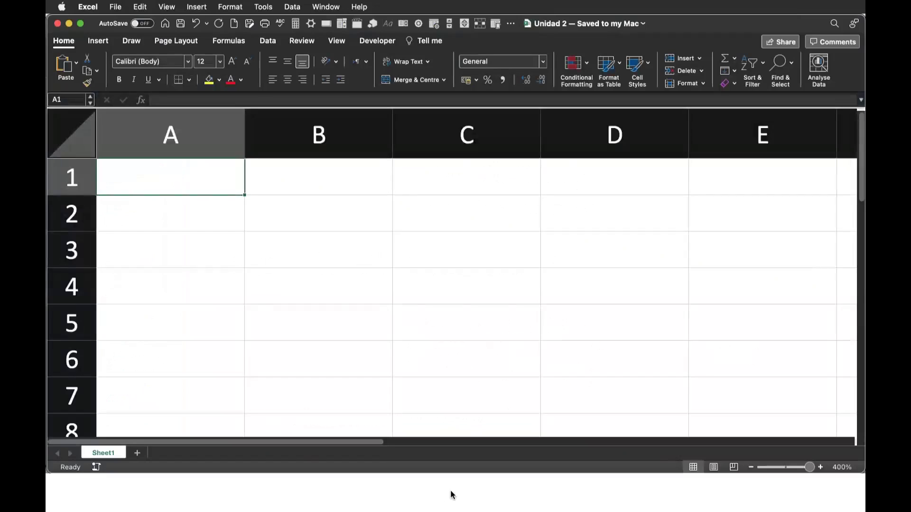
Rename the Sheet1 worksheet to 'Problema 3.1'
double_click(113, 454)
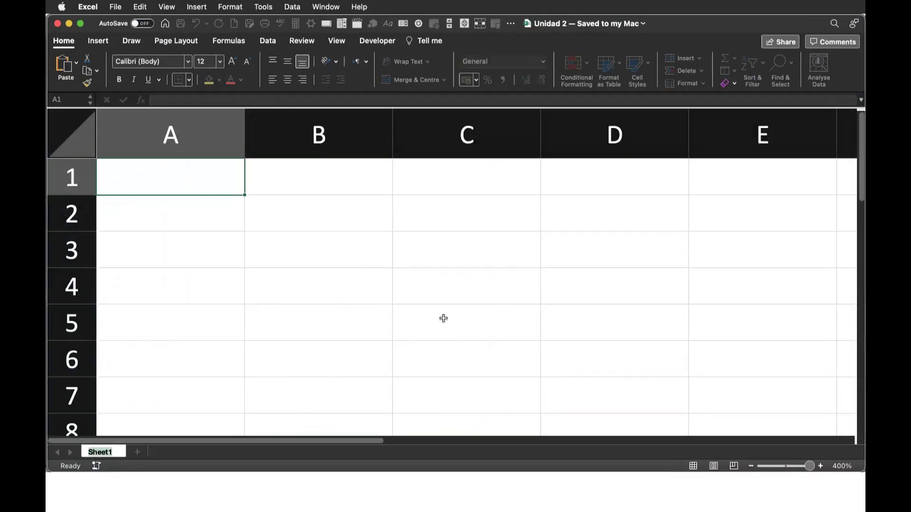
type("3")
type("ma 31")
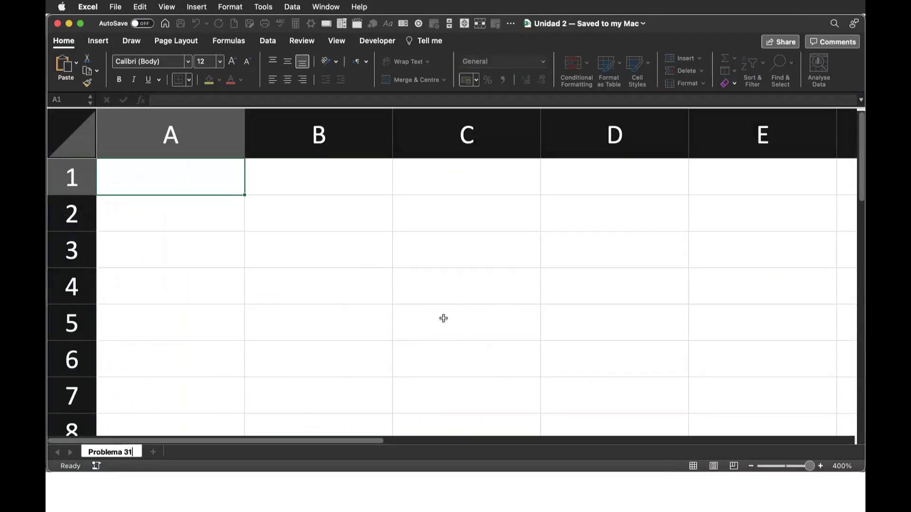
key("BackSpace")
type(".1")
key("Return")
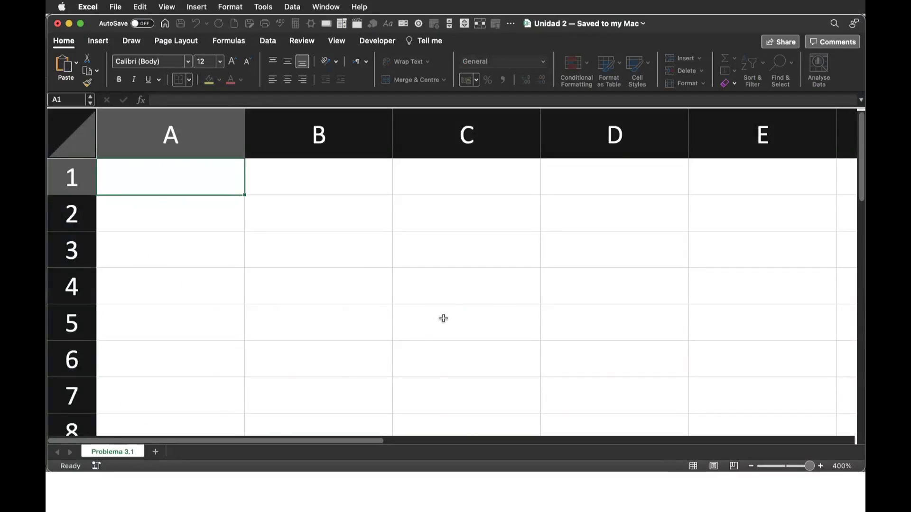
Label cells A2 and A3 as Ec1 and Ec2
left_click(197, 214)
type("Ec")
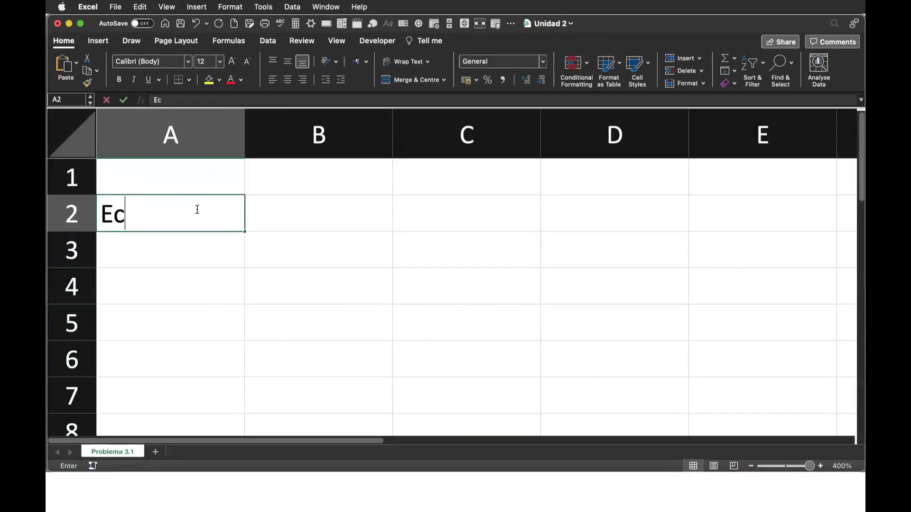
type("1")
key("Return")
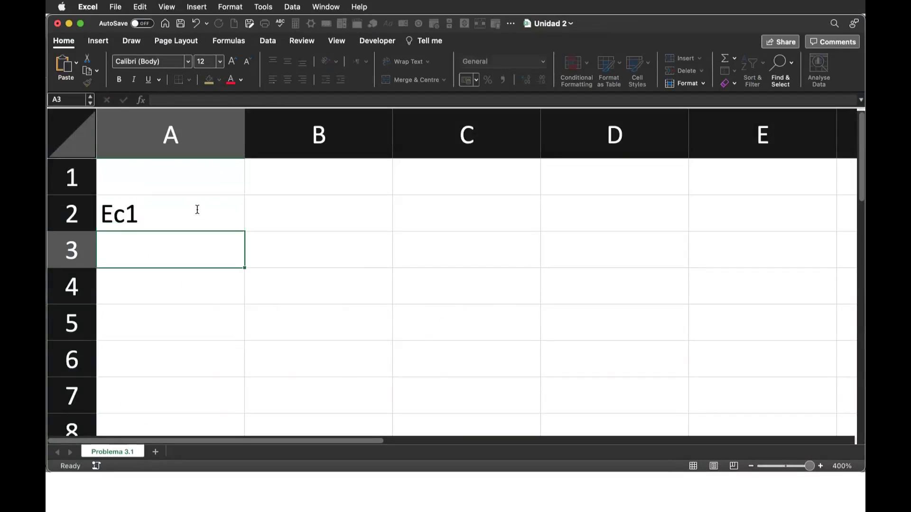
type("Ec2")
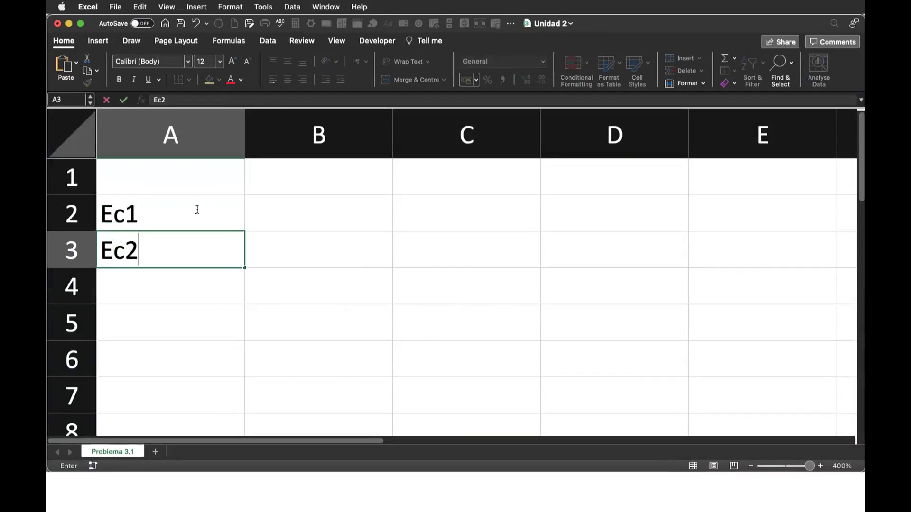
left_click(198, 209)
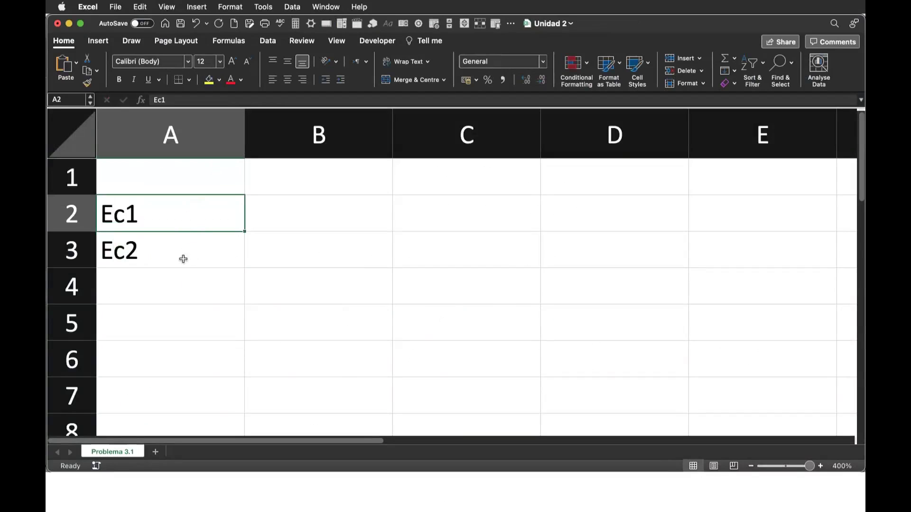
Enter the column headings x in B1 and y in C1
left_click(318, 172)
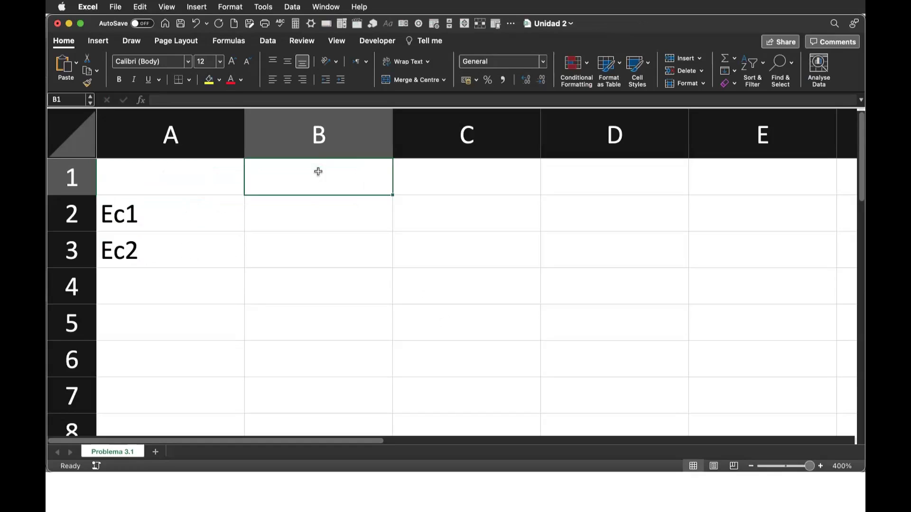
key("super+Tab")
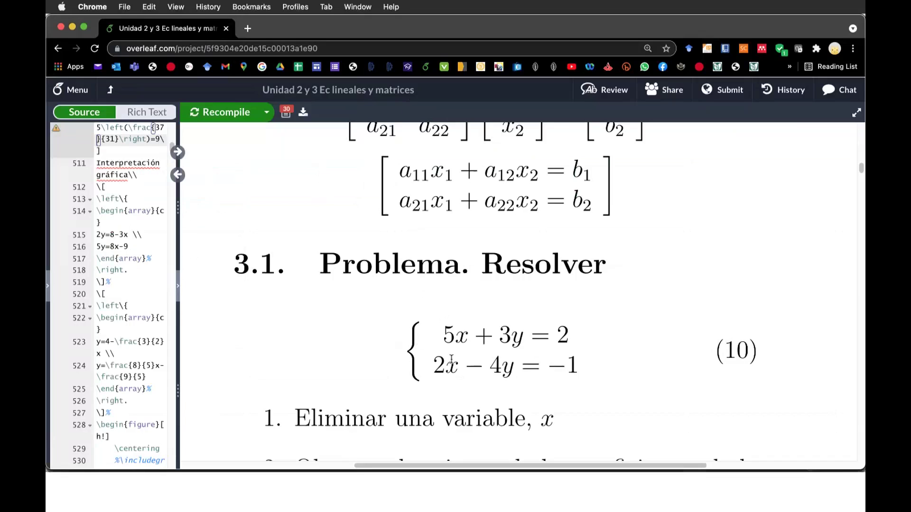
key("super+Tab")
type("x")
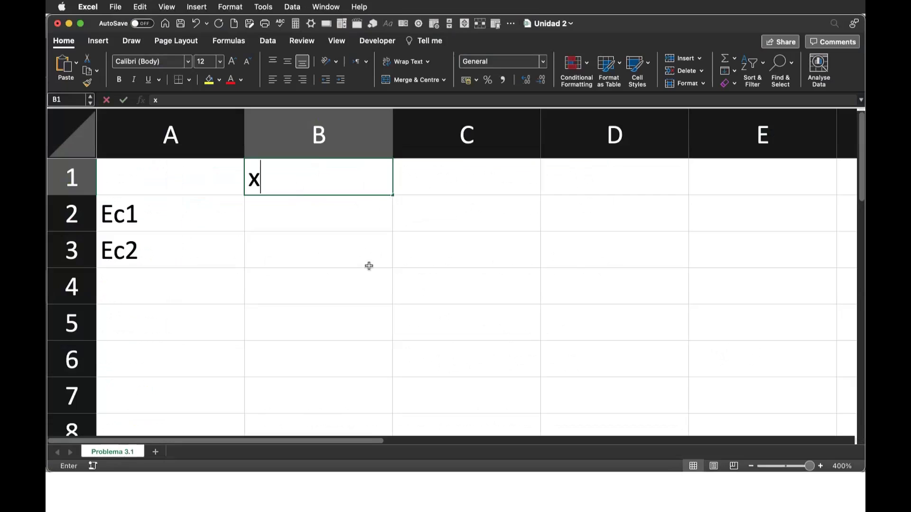
key("Tab")
type("y")
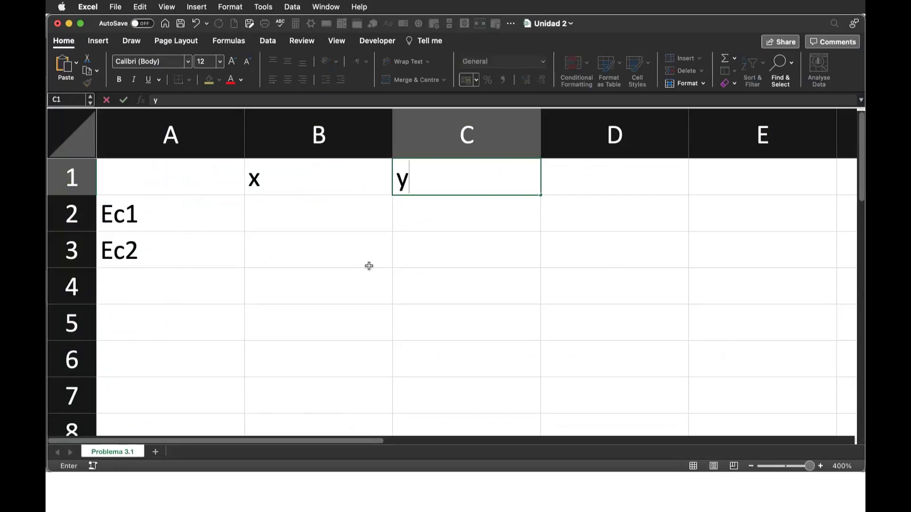
key("Return")
Select the coefficient block B2:C3 and narrow columns A, B and C
left_click_drag(290, 211, 402, 246)
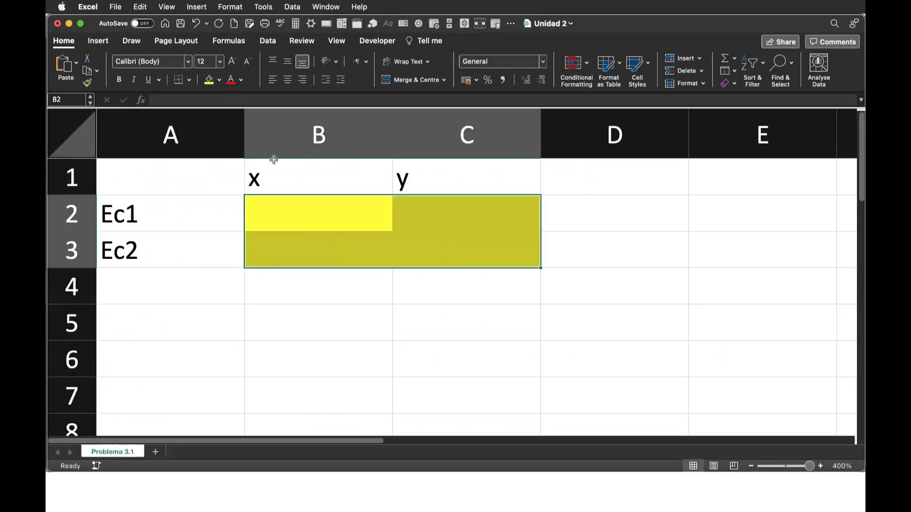
left_click_drag(247, 140, 150, 138)
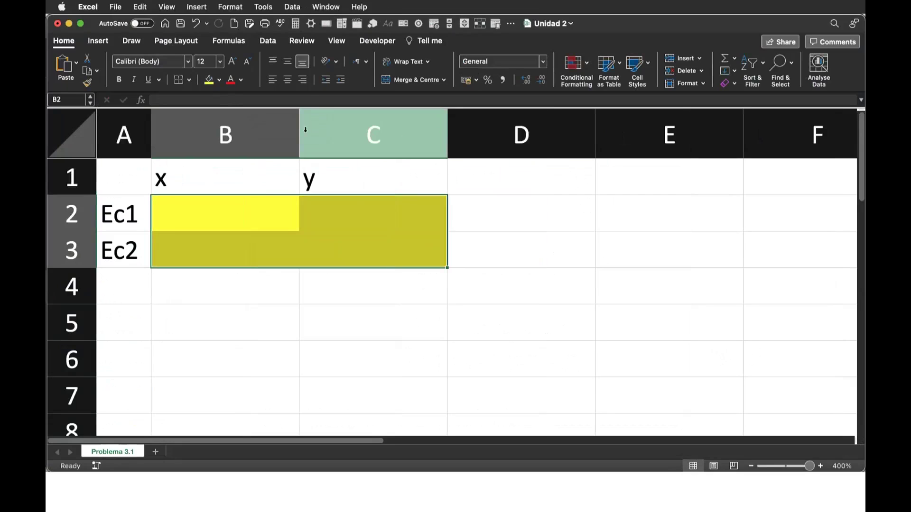
mouse_move(269, 131)
left_mouse_down()
mouse_move(415, 121)
mouse_move(391, 138)
mouse_move(371, 134)
left_mouse_up()
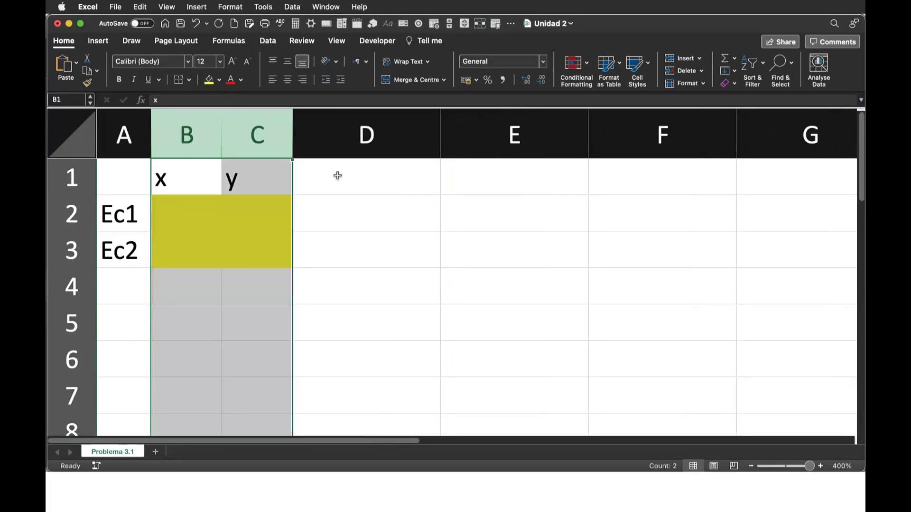
Enter the heading 'Coef indep' in cell D1
left_click(336, 175)
type("Coef indep")
key("Return")
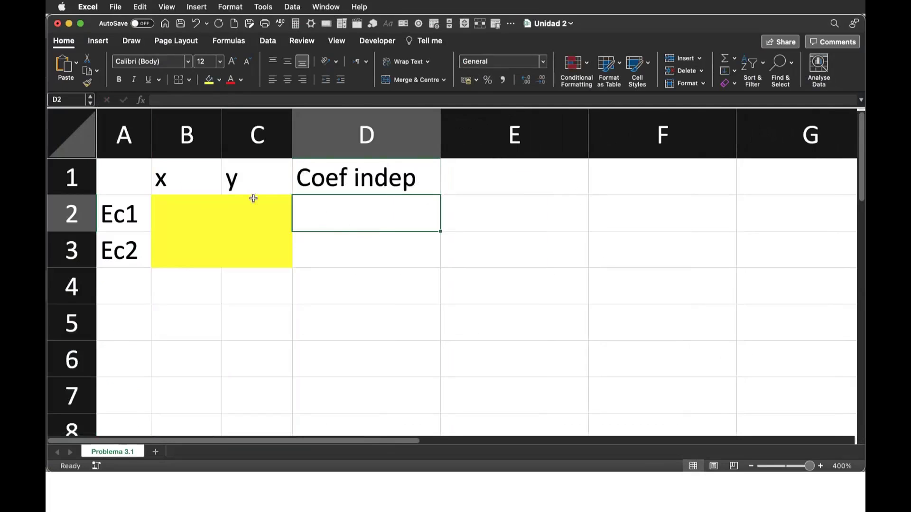
Enter Ec1's coefficients 5, 3 and 2 in B2:D2, checking them against Overleaf
left_click(199, 212)
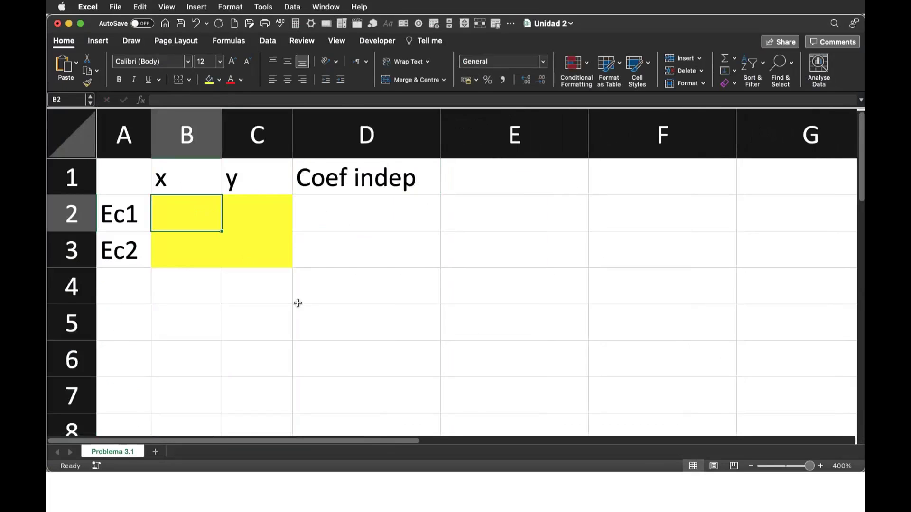
key("super+Tab")
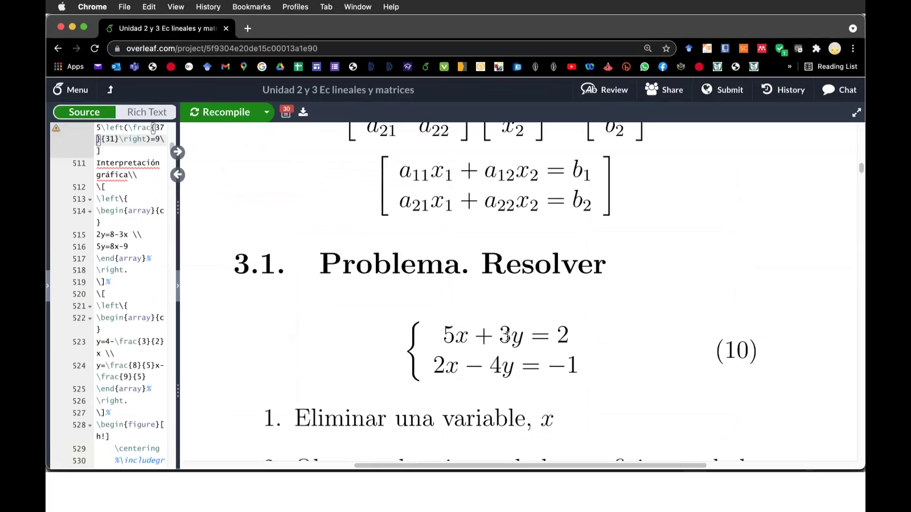
key("super+Tab")
type("5")
key("Tab")
type("3")
key("Tab")
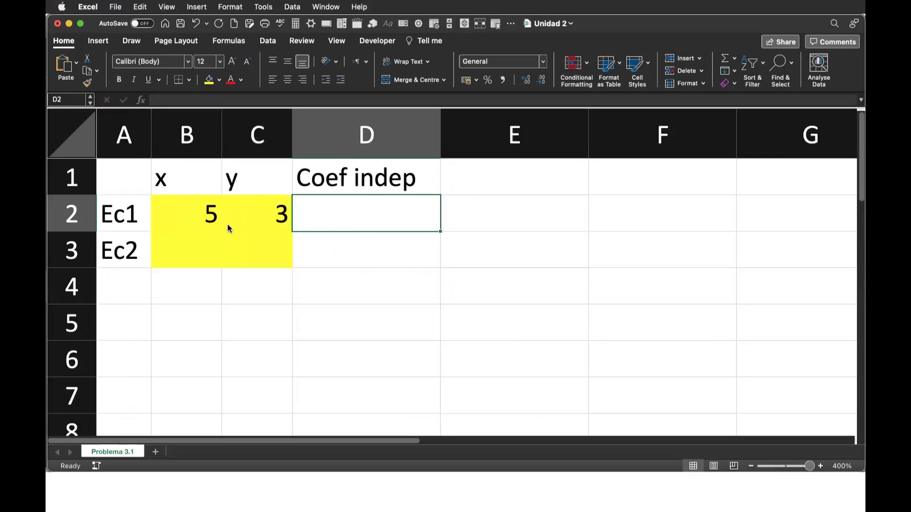
key("super+Tab")
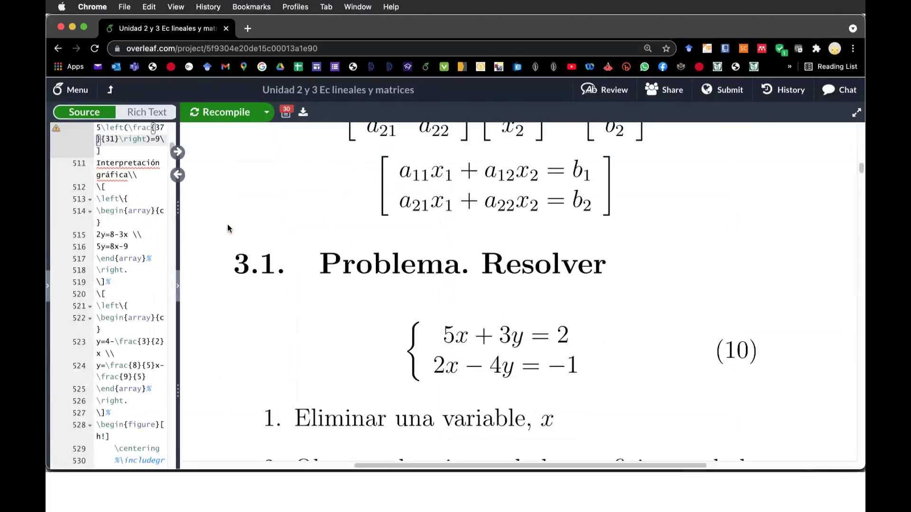
key("super+Tab")
type("2")
key("Return")
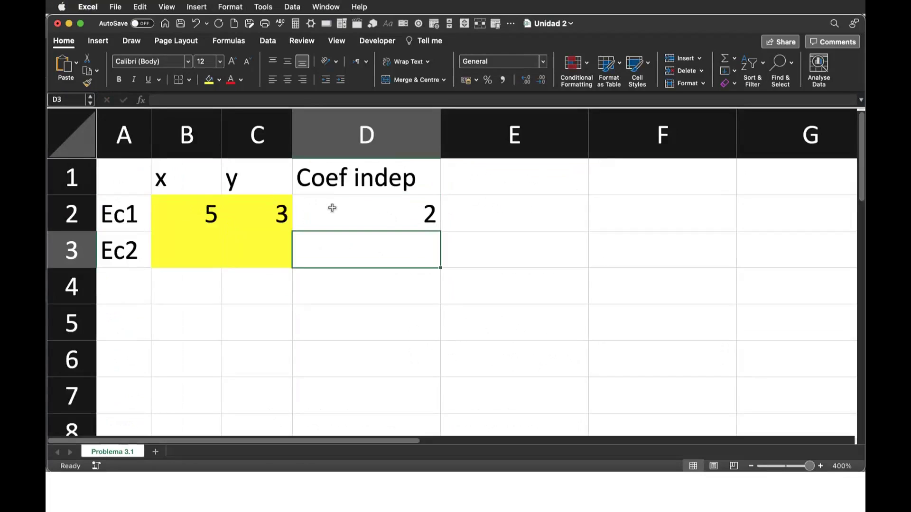
Enter Ec2's coefficients 2 and -4 in B3 and C3
key("super+Tab")
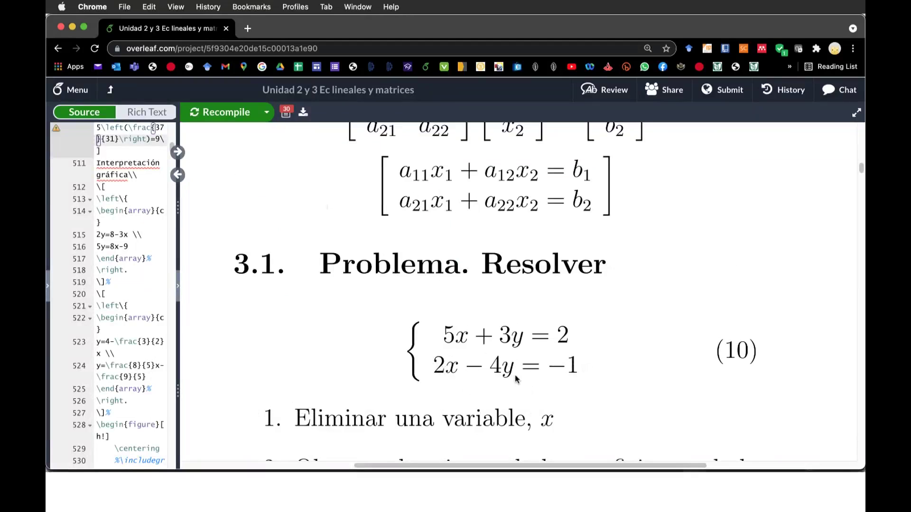
key("super+Tab")
left_click(182, 245)
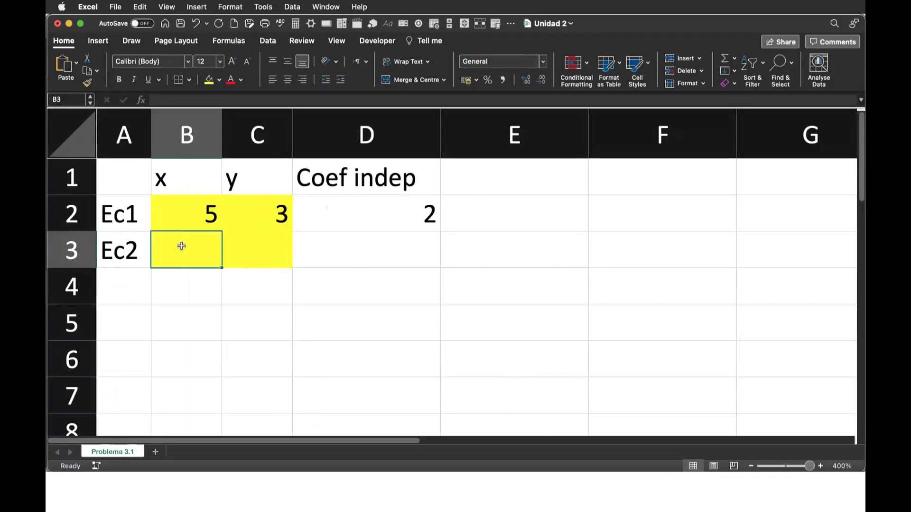
type("2")
key("Tab")
type("-")
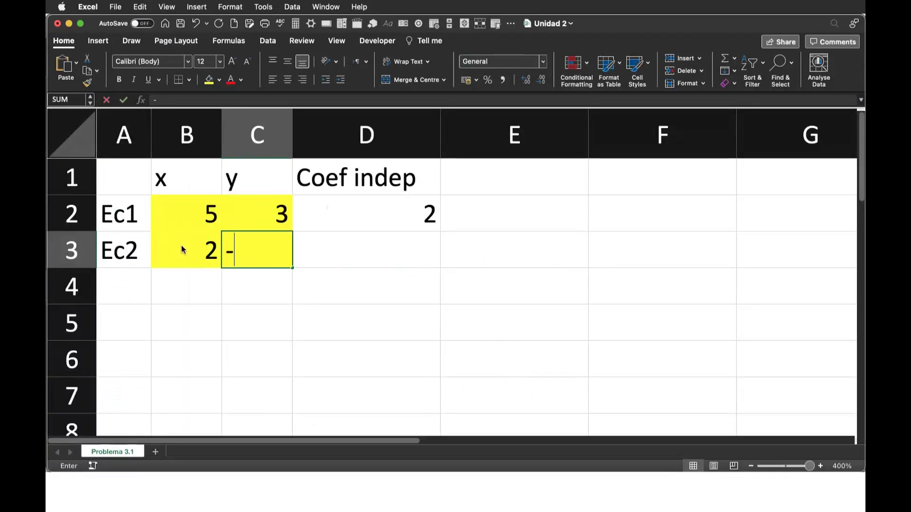
type("4")
key("Tab")
Enter -1 in D3 and fill the constants D2:D3 light green
type("-1")
key("Tab")
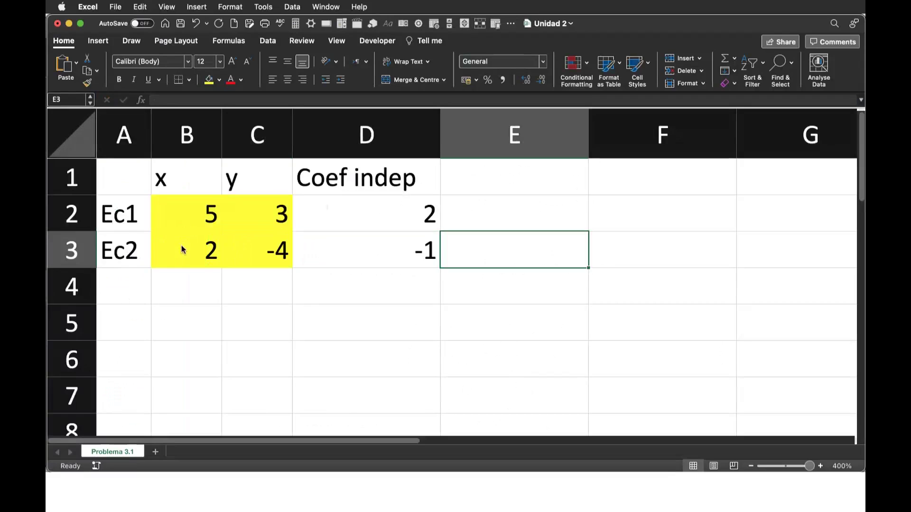
left_click_drag(330, 212, 333, 252)
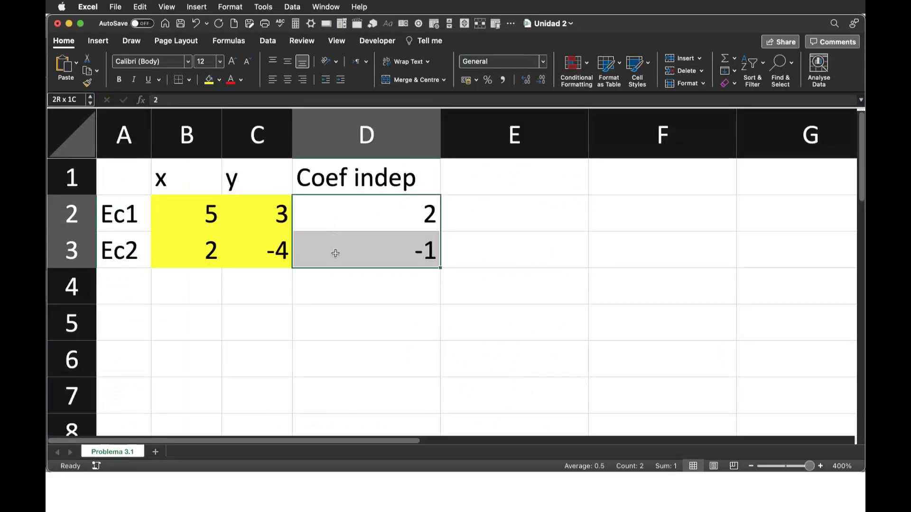
left_click(219, 80)
left_click(252, 210)
Select the full table B2:D3 and bring up Overleaf for comparison
left_click(366, 272)
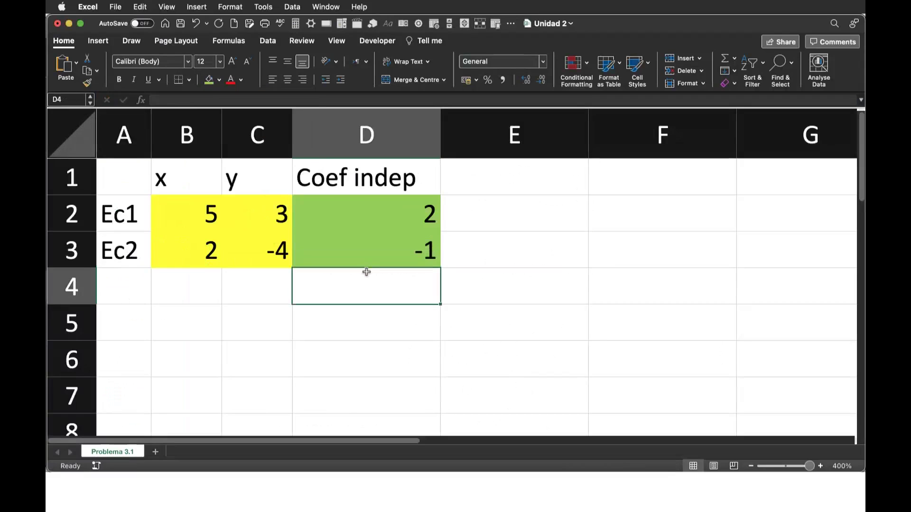
left_click_drag(183, 206, 362, 246)
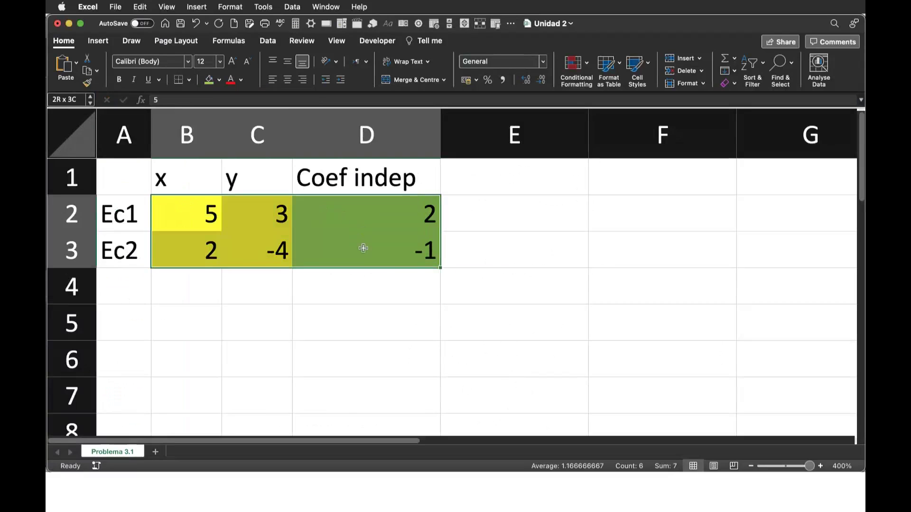
key("super+Tab")
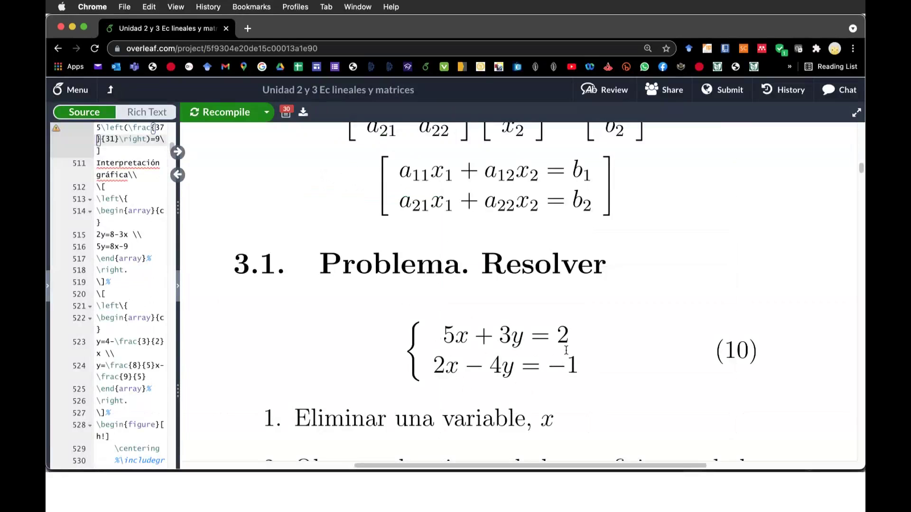
Narrow column D to fit the constant values
key("super+Tab")
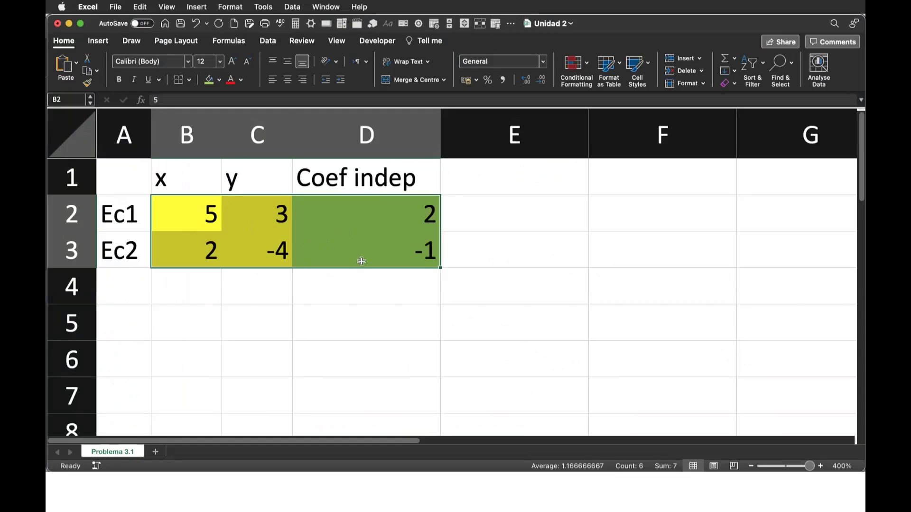
left_click(342, 312)
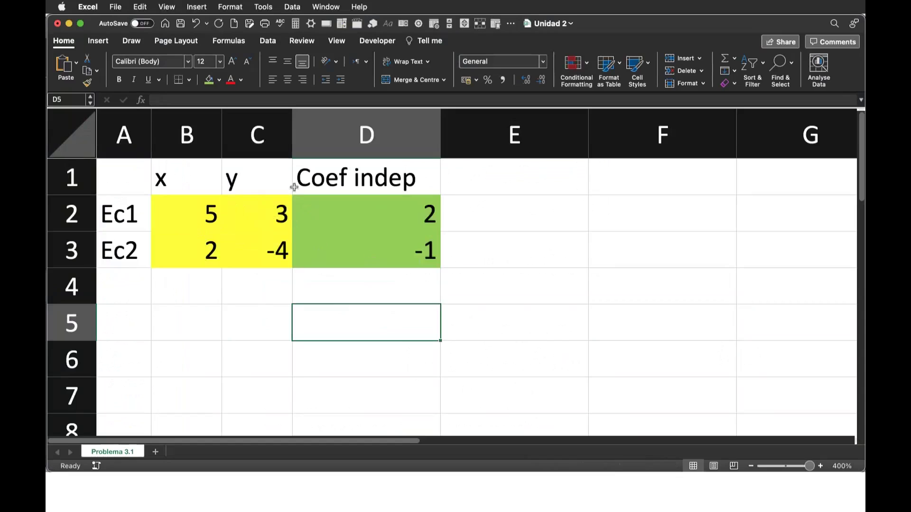
left_click(184, 206)
left_click_drag(184, 206, 249, 248)
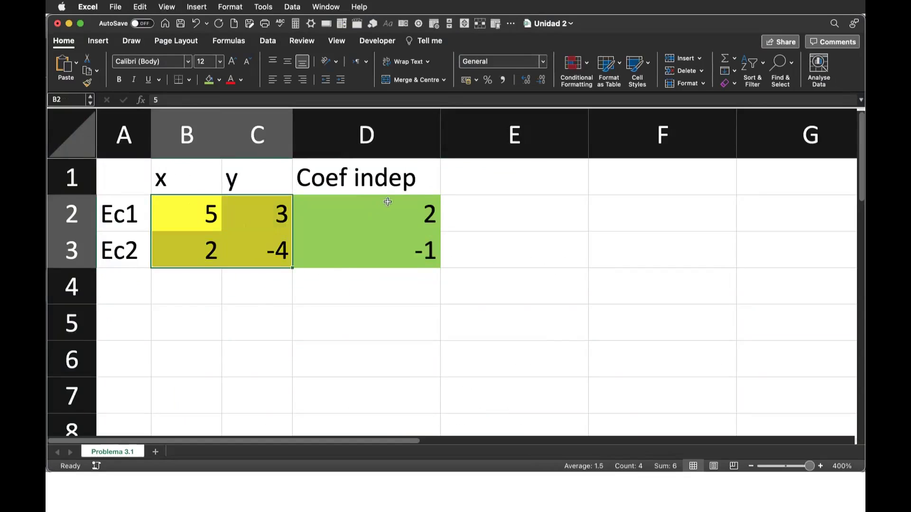
left_click_drag(388, 202, 388, 251)
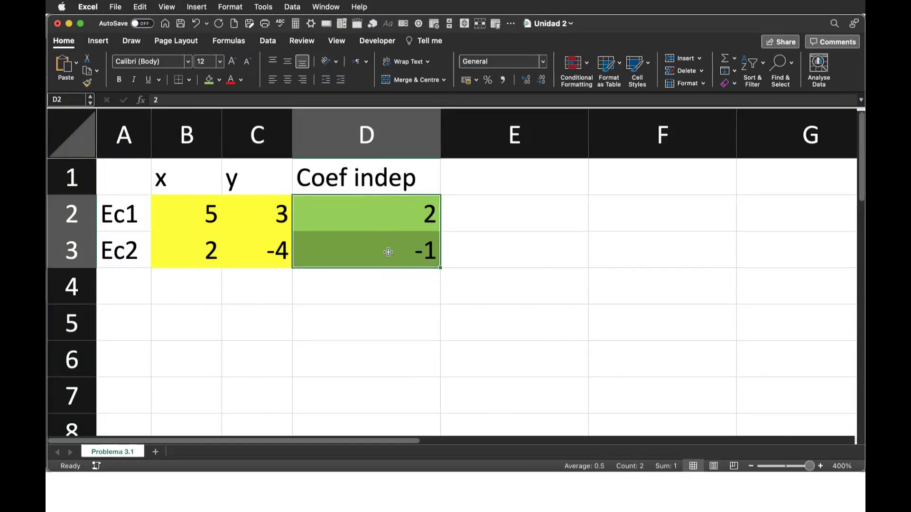
left_click_drag(442, 138, 371, 138)
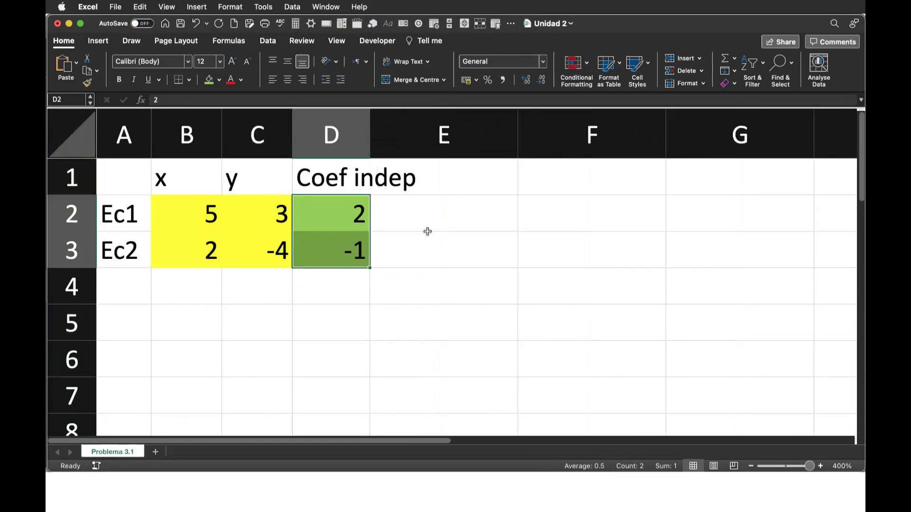
Check the Ec1 and Ec2 rows of B2:D3 against the Overleaf equations
key("super+Tab")
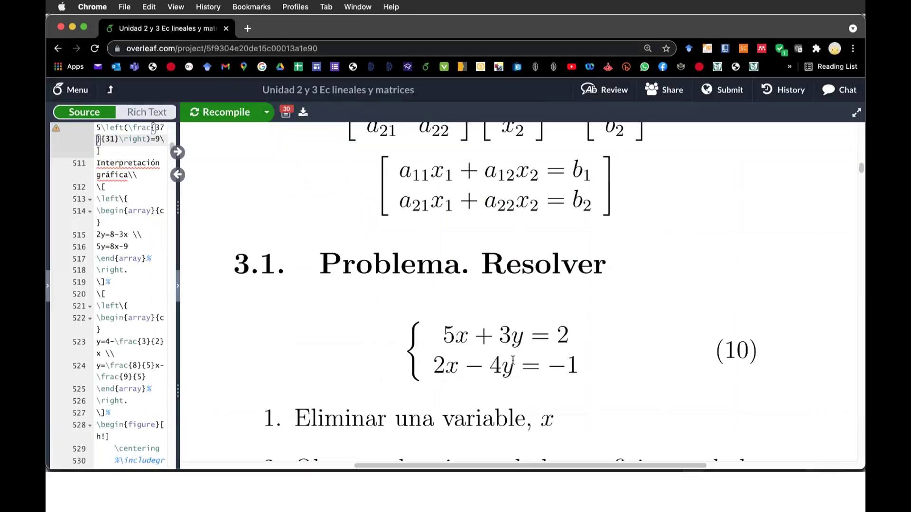
key("super+Tab")
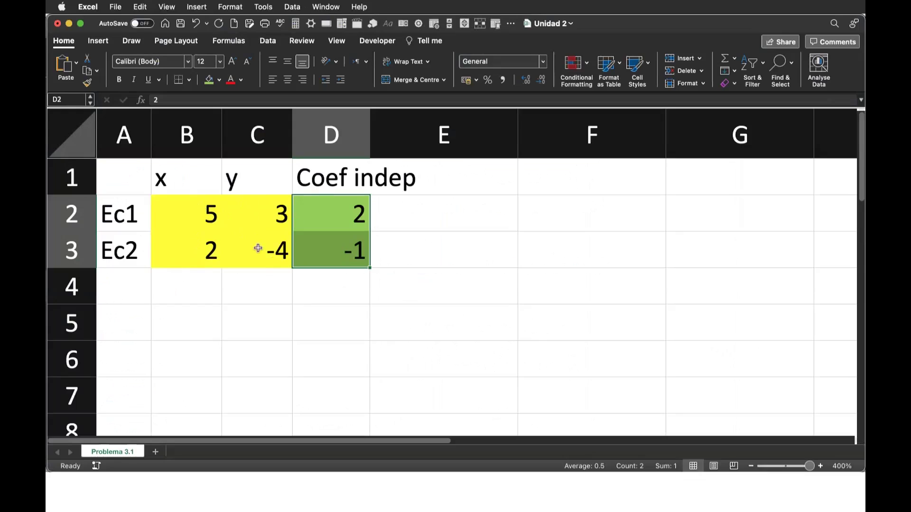
left_click_drag(158, 213, 334, 206)
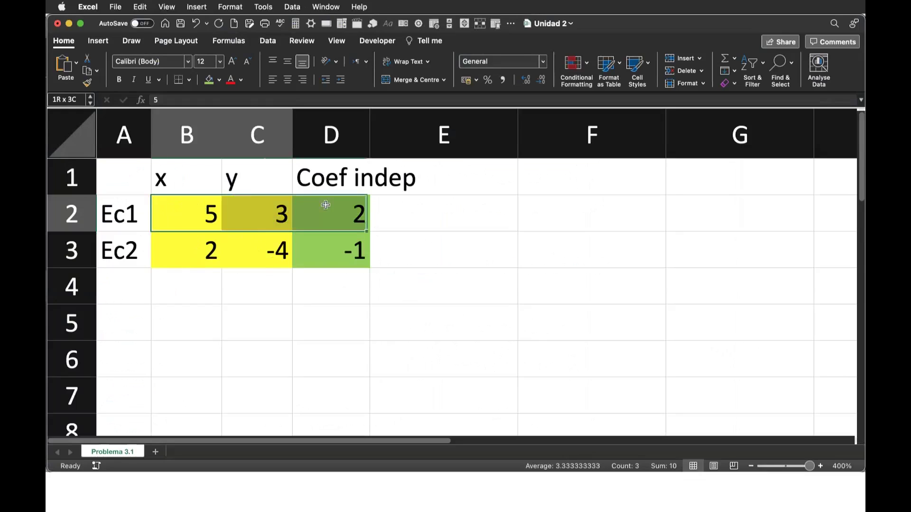
left_click_drag(175, 248, 329, 243)
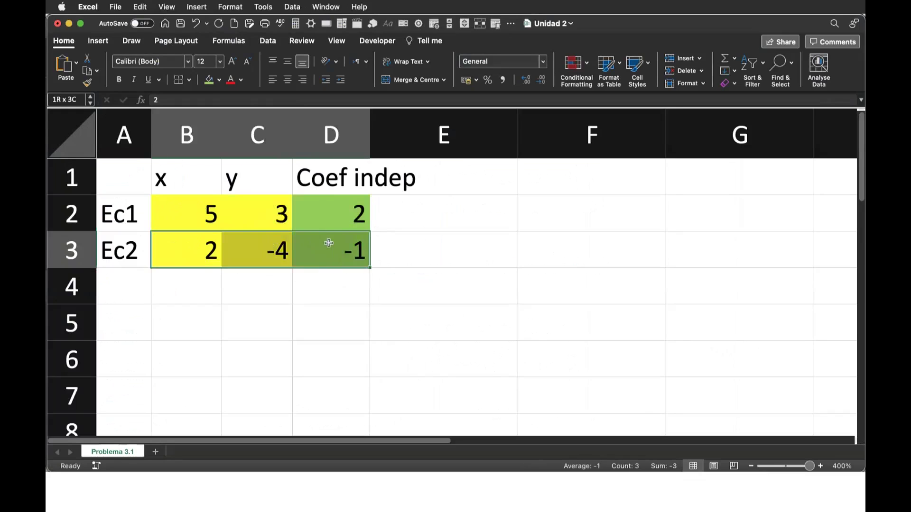
left_click_drag(181, 214, 350, 247)
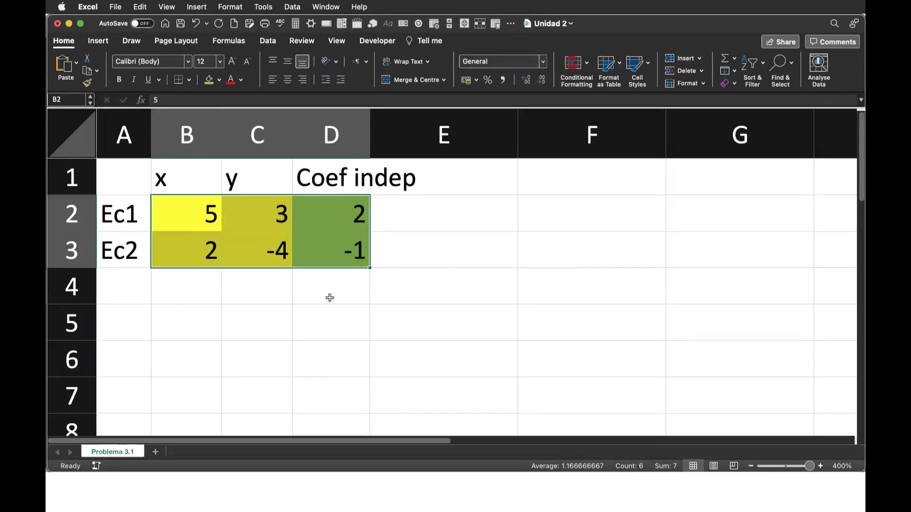
key("super+Tab")
Scroll the Overleaf PDF to the multiplied elimination equations, then go back to Excel
scroll(602, 379, "down", 3)
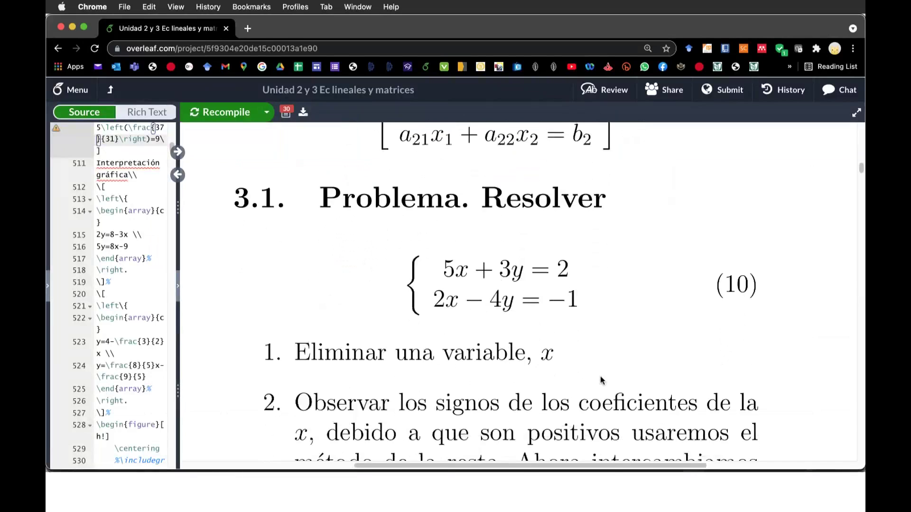
scroll(601, 380, "down", 2)
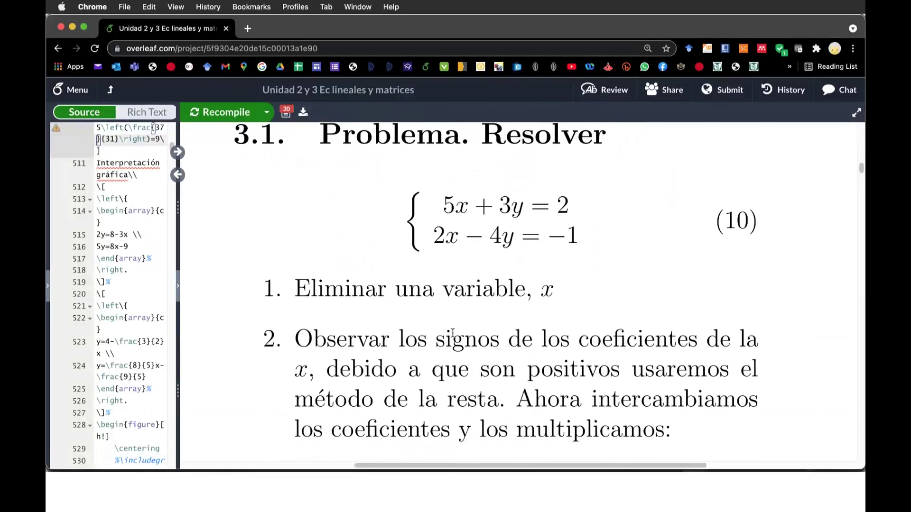
scroll(582, 295, "up", 1)
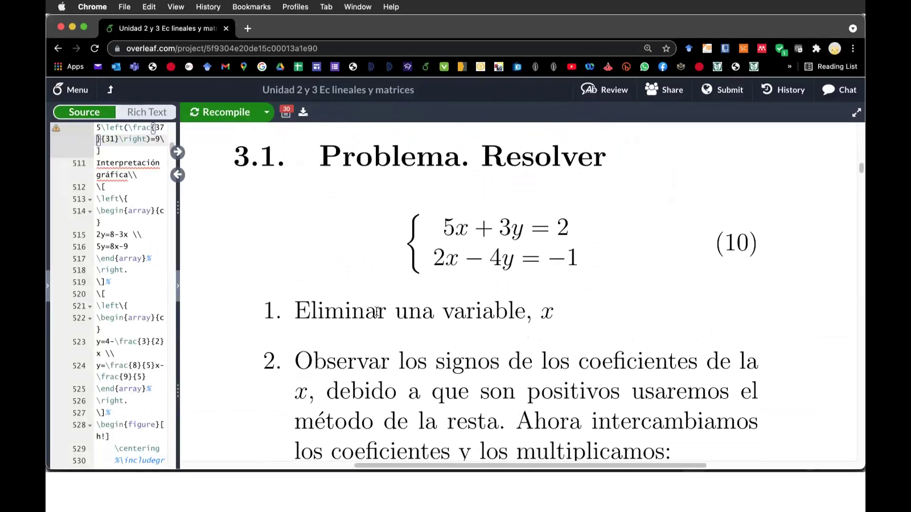
scroll(556, 359, "down", 1)
scroll(556, 359, "down", 3)
scroll(555, 359, "down", 1)
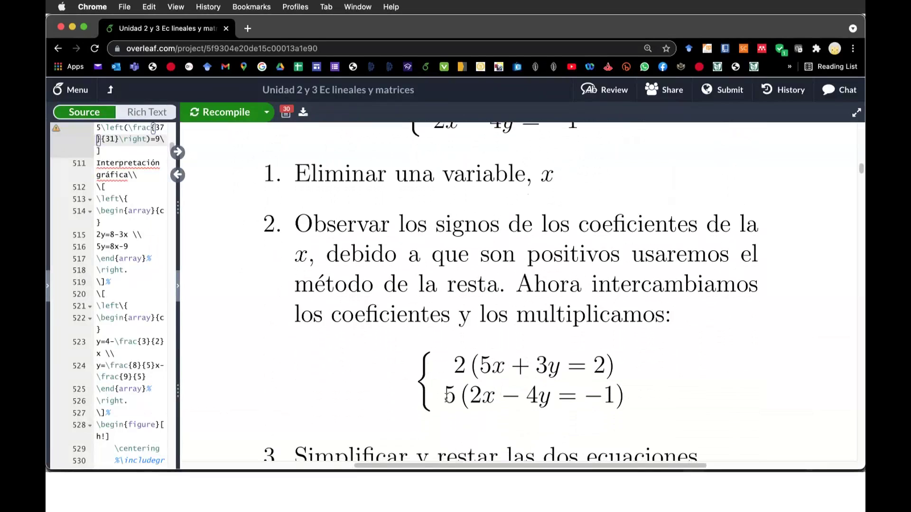
key("super+Tab")
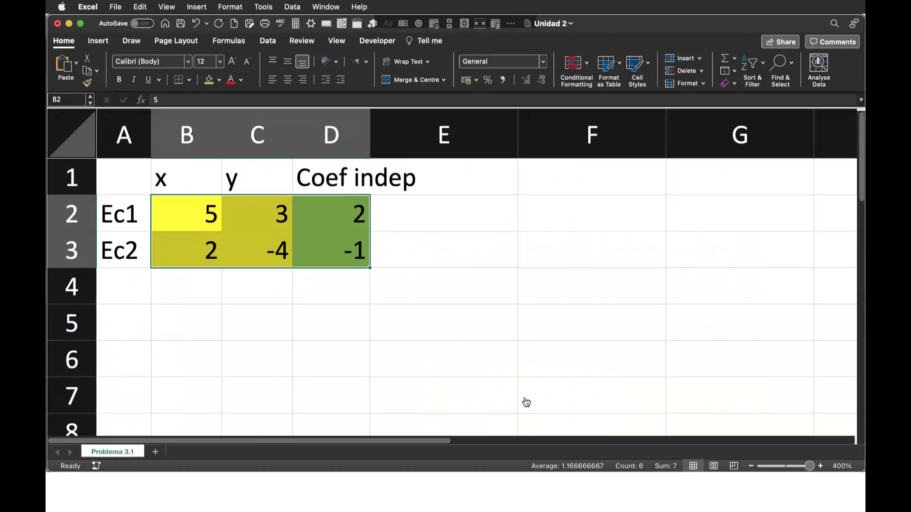
Highlight the x coefficients in B1:B3 and the y coefficients in C1:C3
left_click(192, 176)
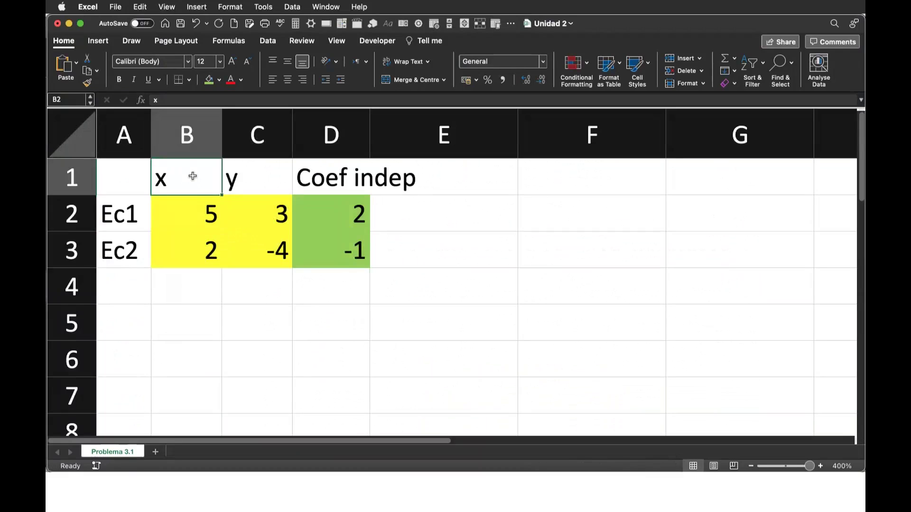
left_click_drag(192, 176, 189, 249)
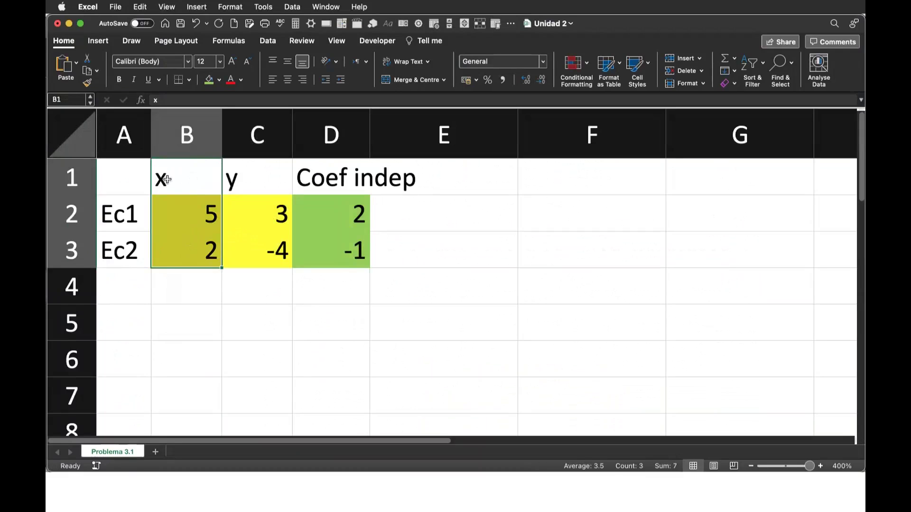
left_click_drag(167, 178, 177, 244)
left_click(253, 187)
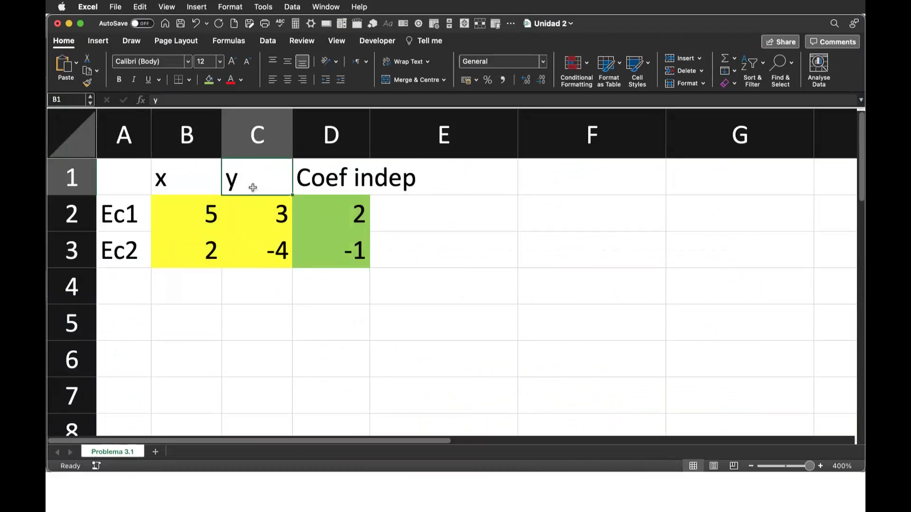
left_click_drag(253, 188, 255, 251)
Label cell A4 'Suma y Resta' and switch to the Overleaf document
left_click(126, 287)
type("Suma y Resta")
key("Return")
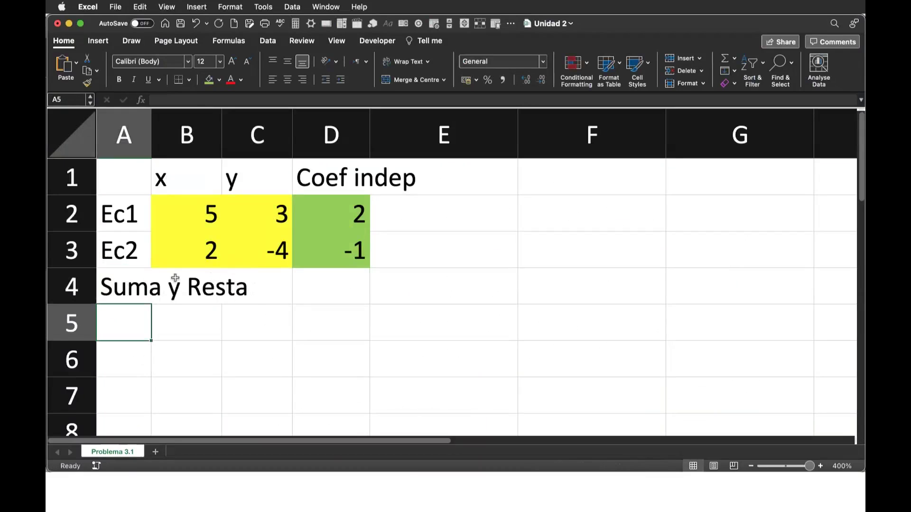
key("super+Tab")
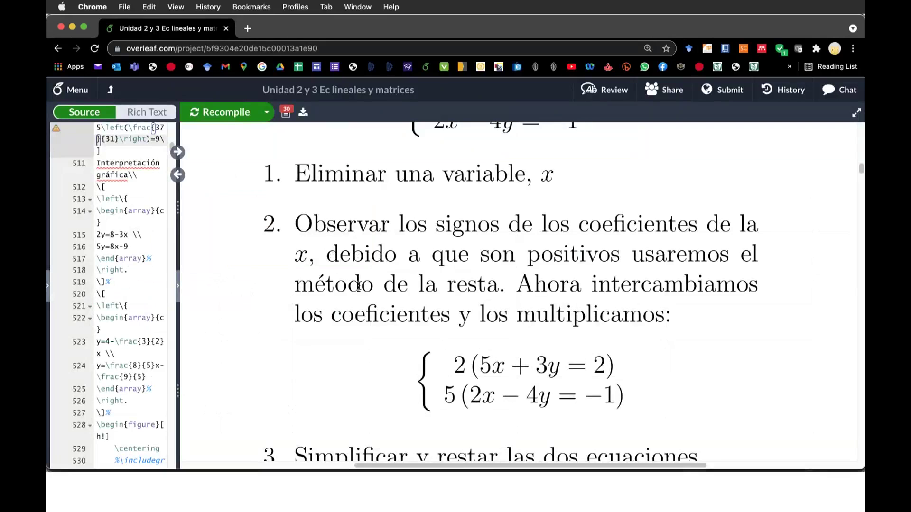
Review the Overleaf document, then back in Excel point out the y coefficients 3 and -4
scroll(535, 358, "down", 2)
scroll(535, 358, "down", 3)
scroll(535, 358, "down", 1)
scroll(535, 358, "down", 2)
scroll(536, 358, "up", 2)
scroll(536, 359, "up", 3)
scroll(535, 361, "up", 1)
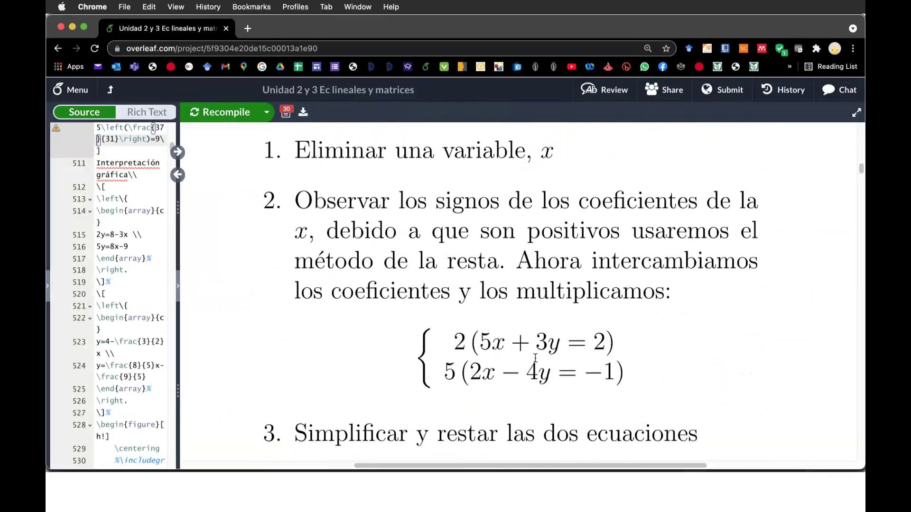
scroll(535, 361, "up", 1)
key("super+Tab")
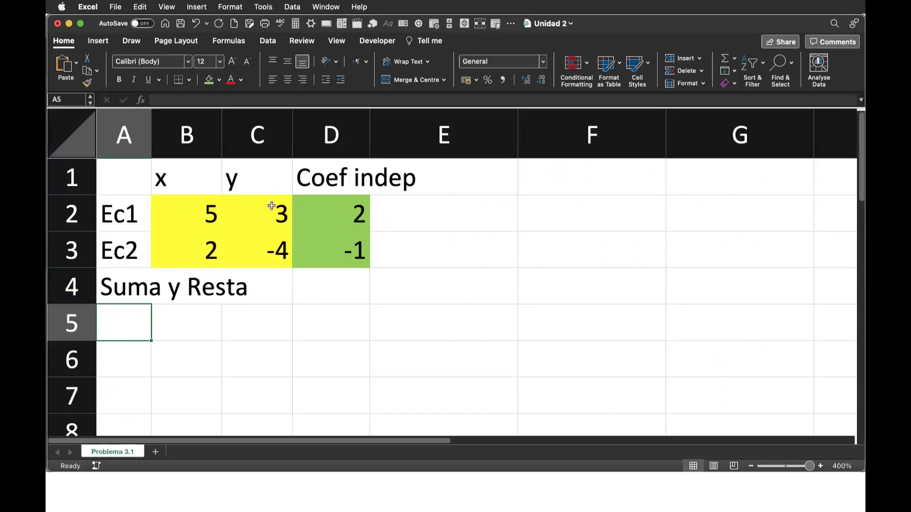
left_click(273, 209)
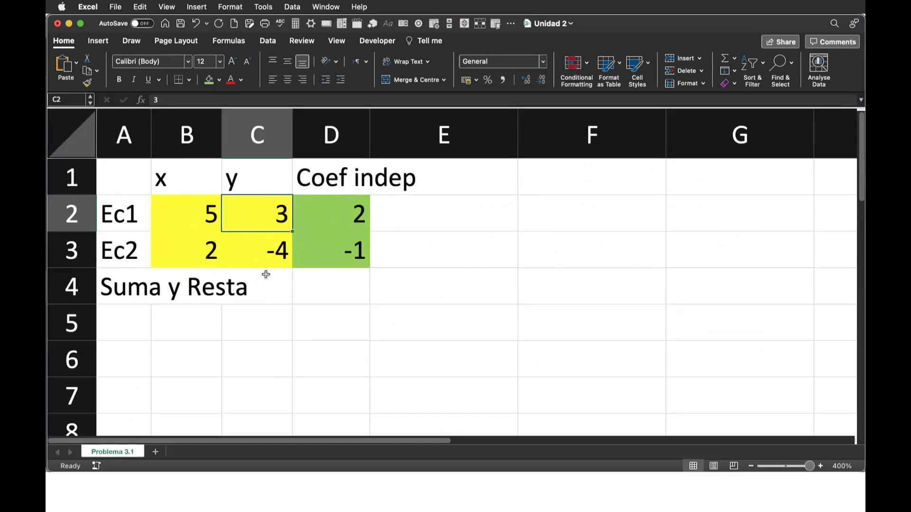
left_click(279, 255)
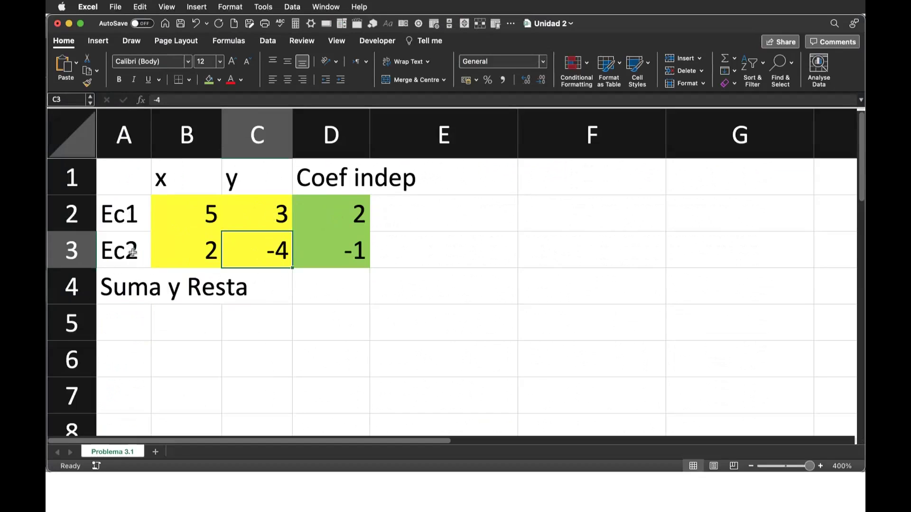
Enter the multipliers 4 in A5 and 3 in A6, and select the coefficients B2:D3
left_click(130, 321)
type("4")
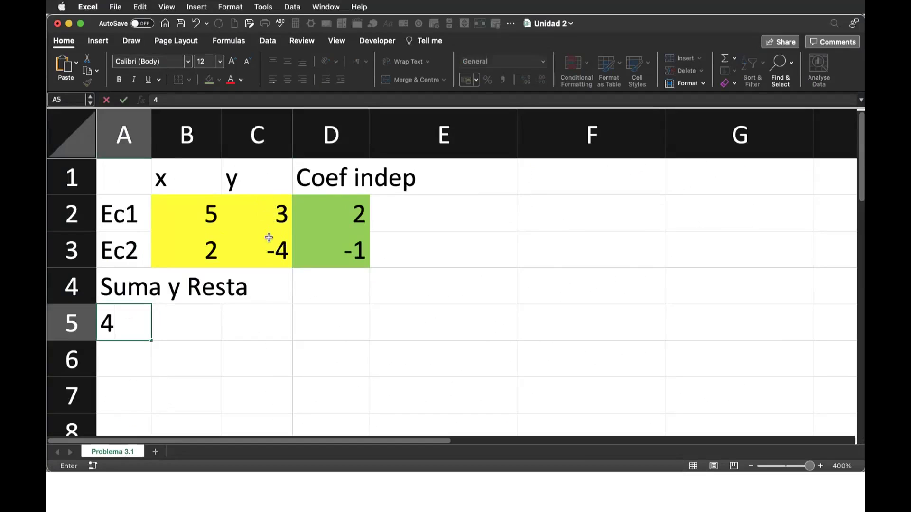
left_click(130, 365)
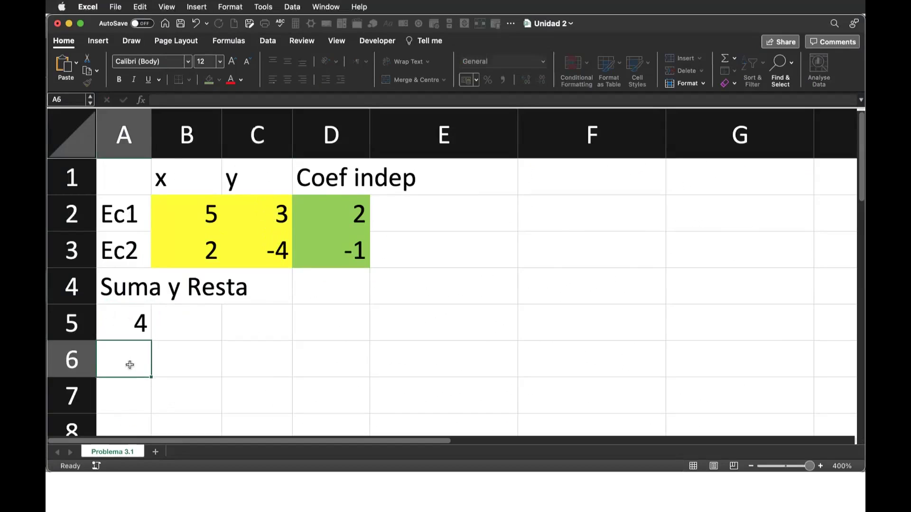
type("3")
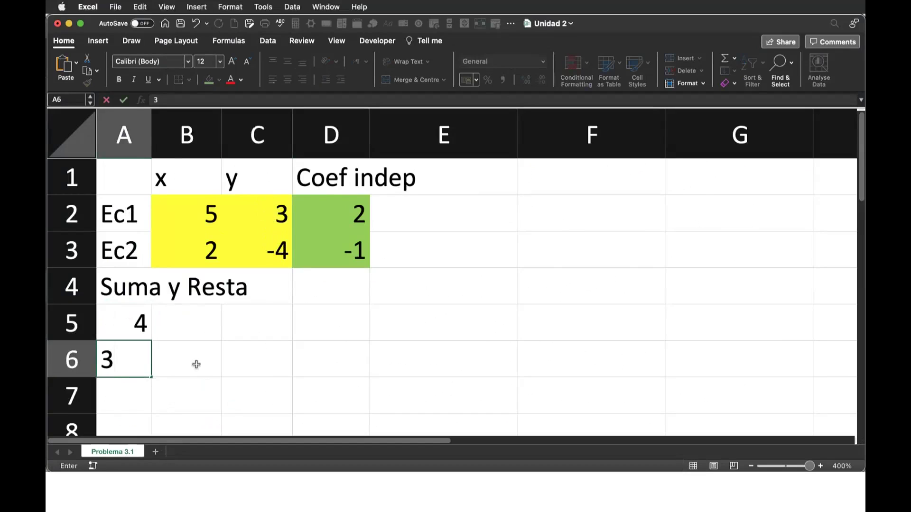
left_click(196, 364)
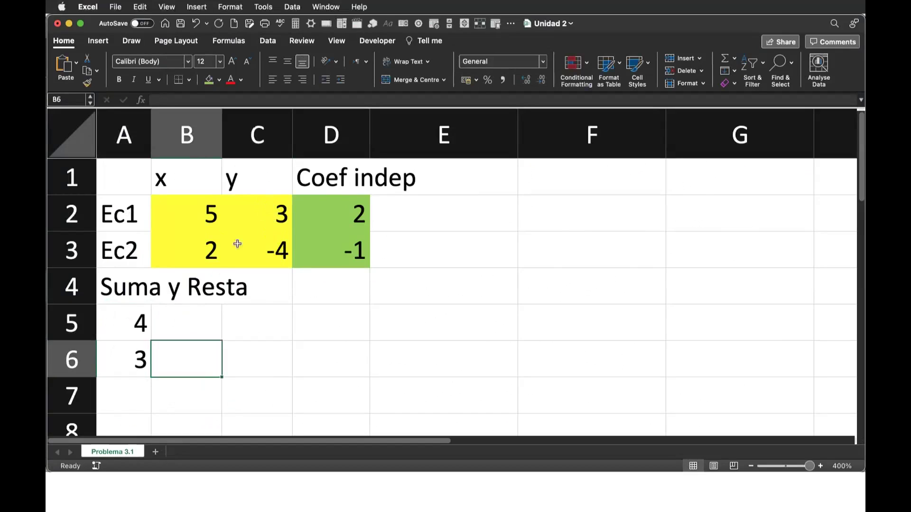
left_click_drag(197, 220, 355, 247)
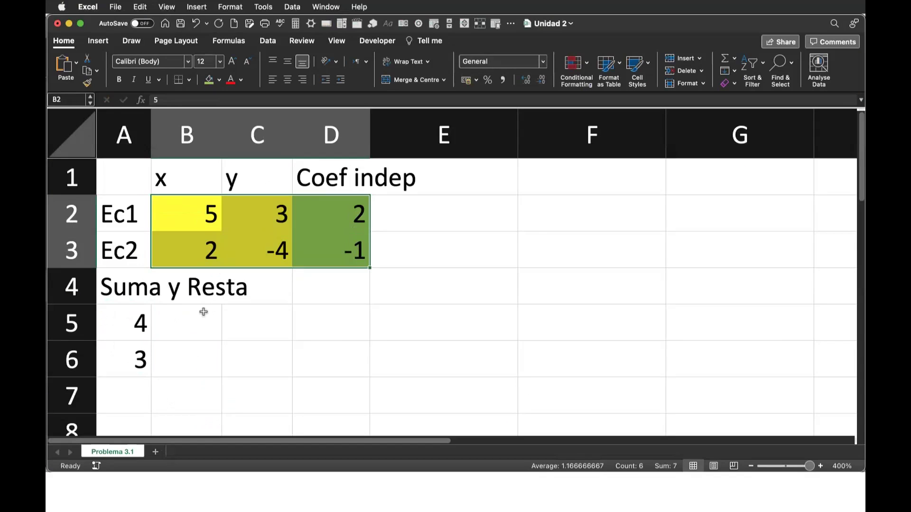
Undo the mistaken paste in B5, then copy B2:D3 into B5:D6
left_click(199, 318)
type("6354866")
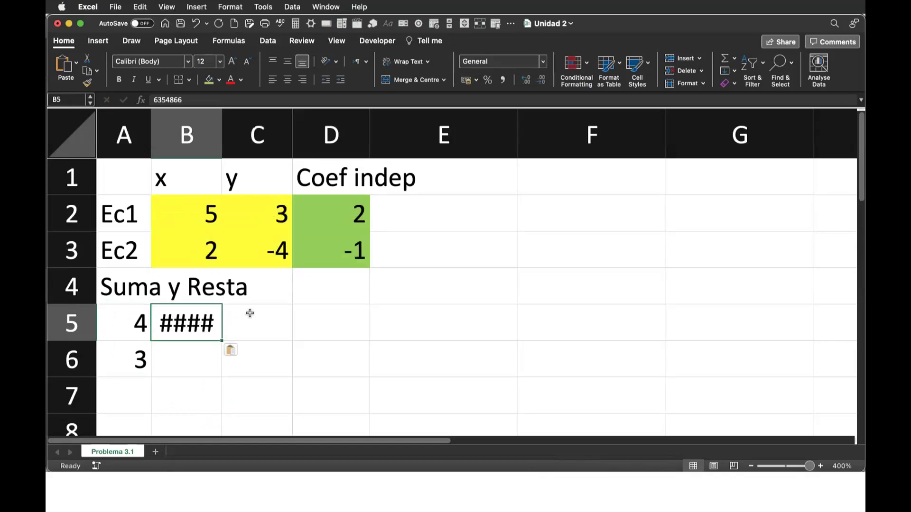
left_click(232, 352)
key("Escape")
key("super+z")
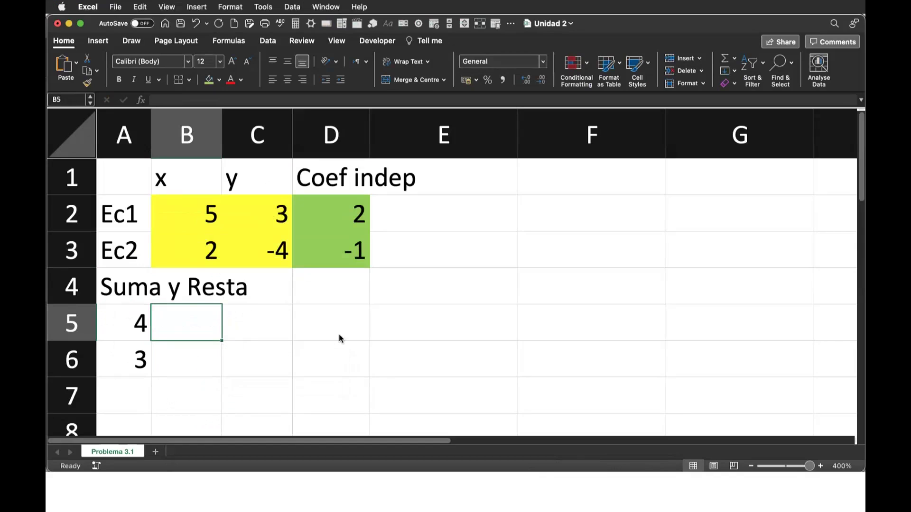
mouse_move(190, 202)
left_mouse_down()
mouse_move(313, 220)
mouse_move(328, 251)
left_mouse_up()
key("super+c")
left_click(198, 317)
key("super+v")
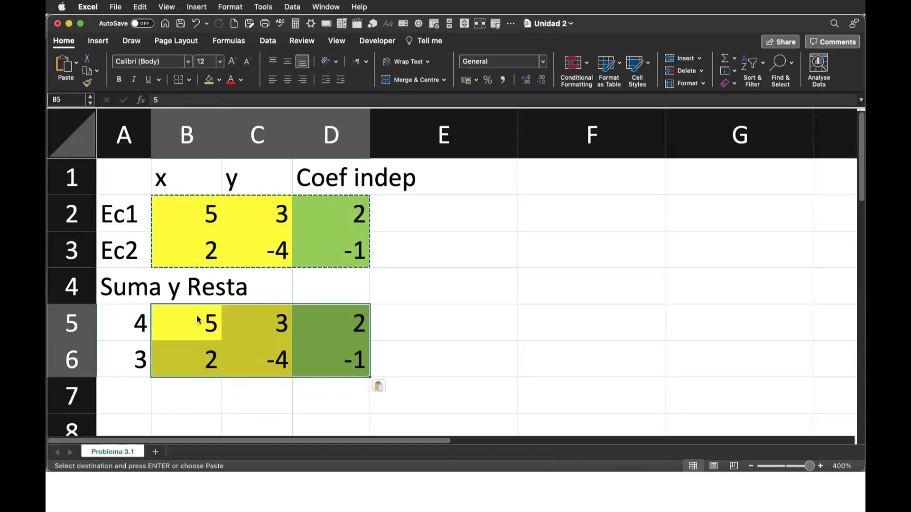
Highlight each multiplier with its equation row: 4 with B5:D5, 3 with B6:D6
left_click(427, 319)
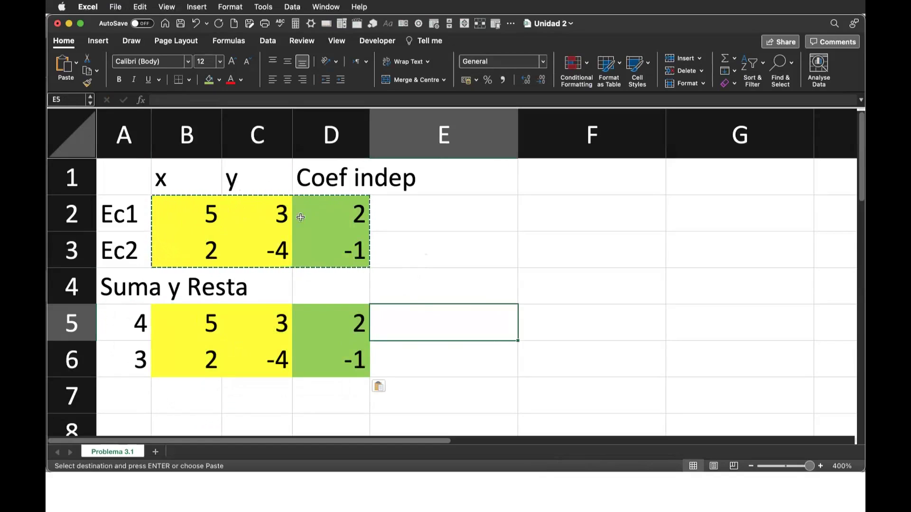
double_click(431, 257)
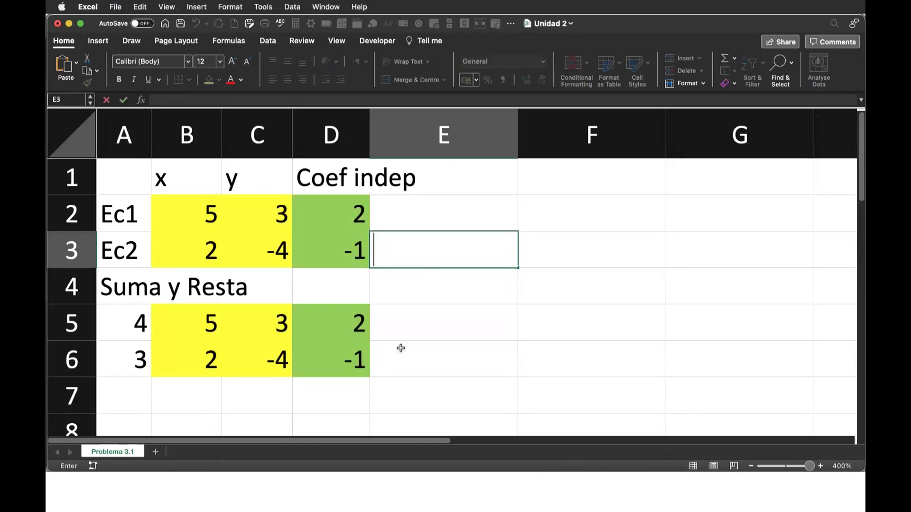
left_click(120, 321)
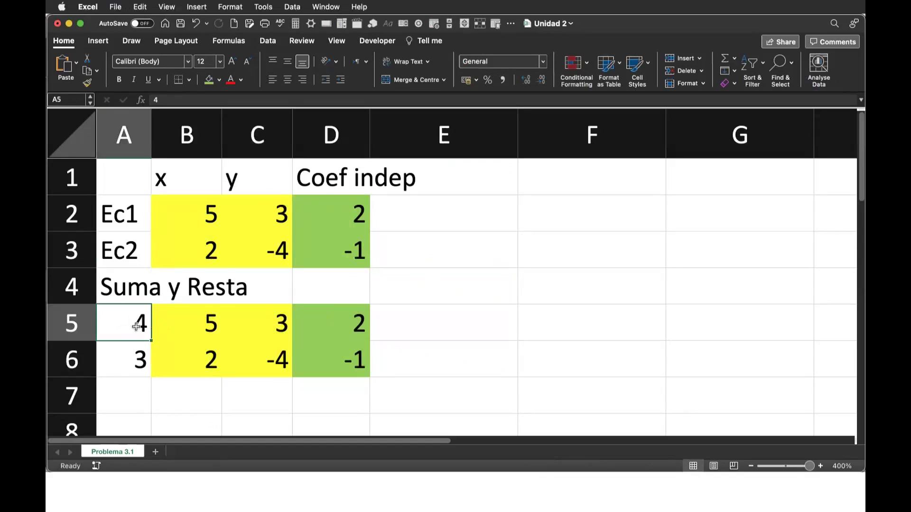
left_click_drag(189, 322, 342, 327)
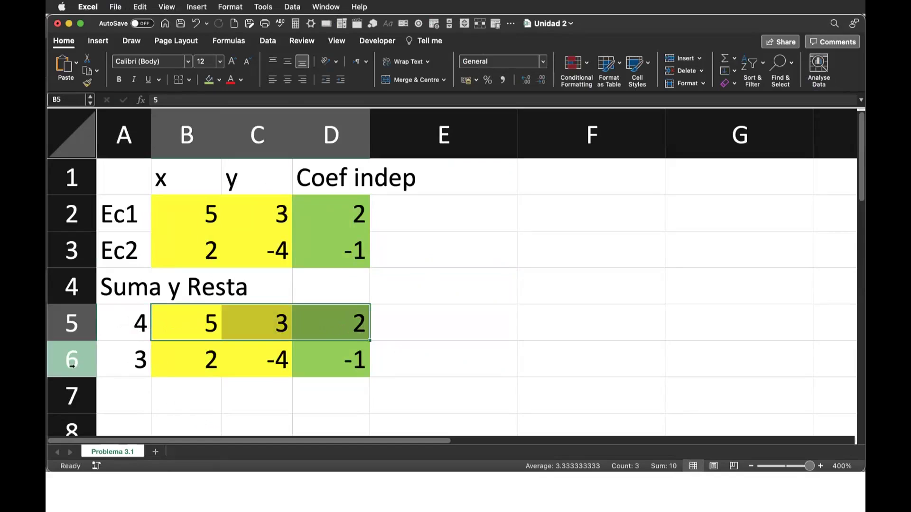
left_click(122, 360)
left_click_drag(179, 360, 333, 360)
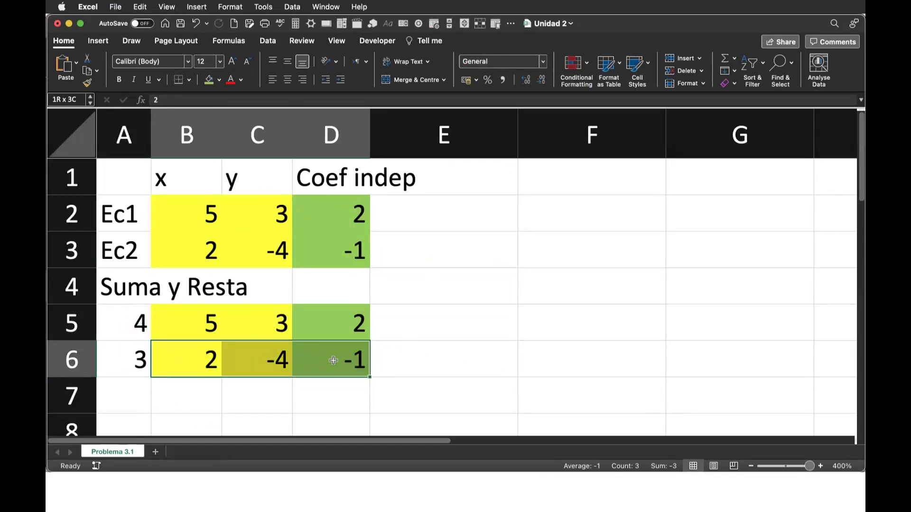
scroll(473, 347, "down", 2)
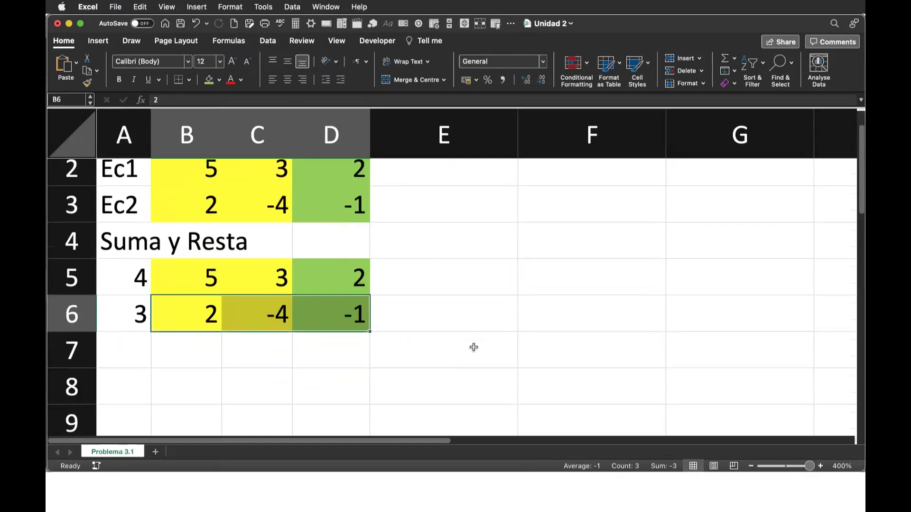
Label A8:A9 as Ec1 and Ec2 and add headers x, y, Ind in B7:D7
left_click(127, 370)
type("E")
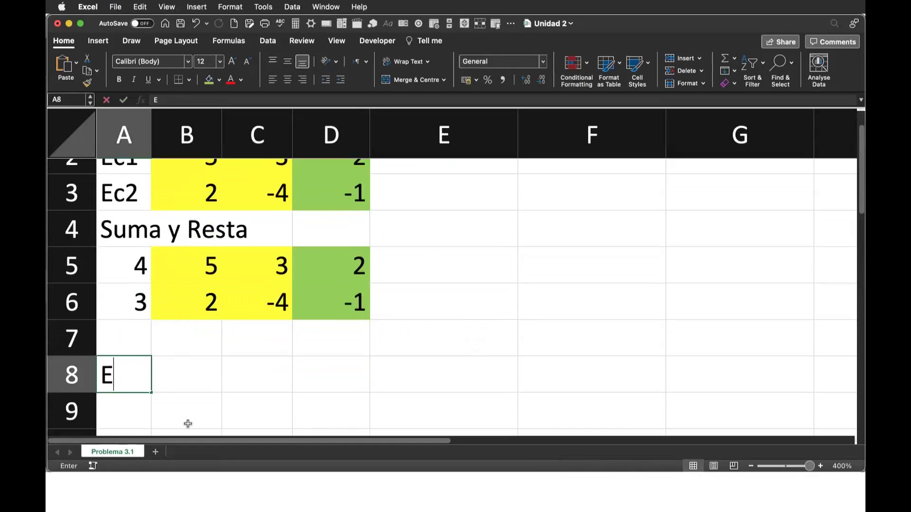
type("c1")
key("Return")
type("Ec2")
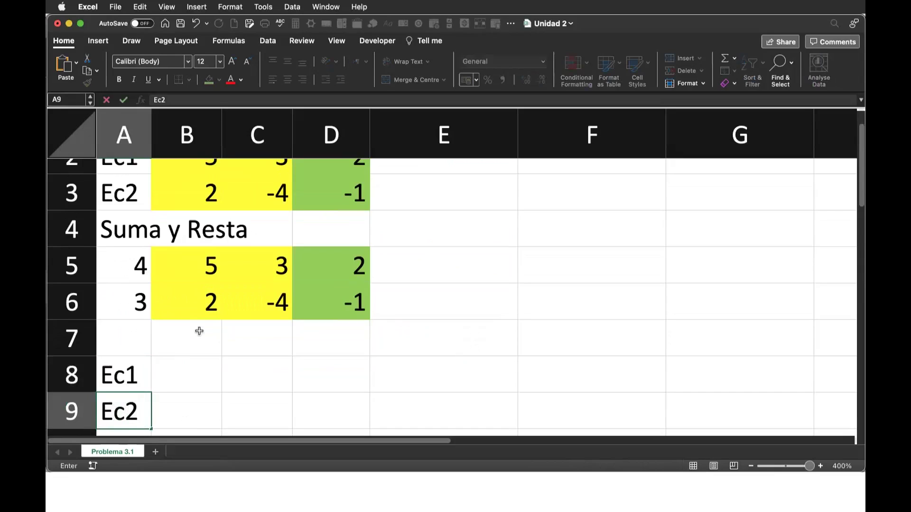
left_click(199, 331)
type("x")
key("Tab")
type("y")
key("Tab")
type("I")
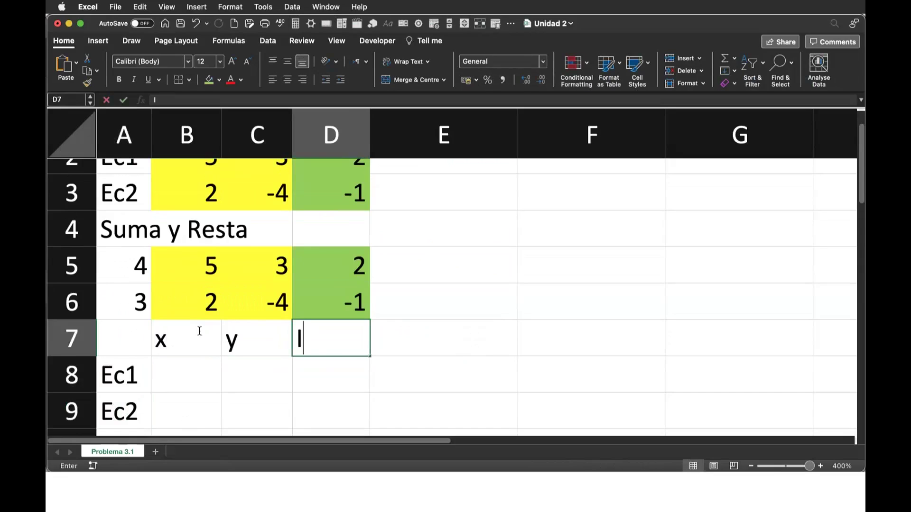
type("nd")
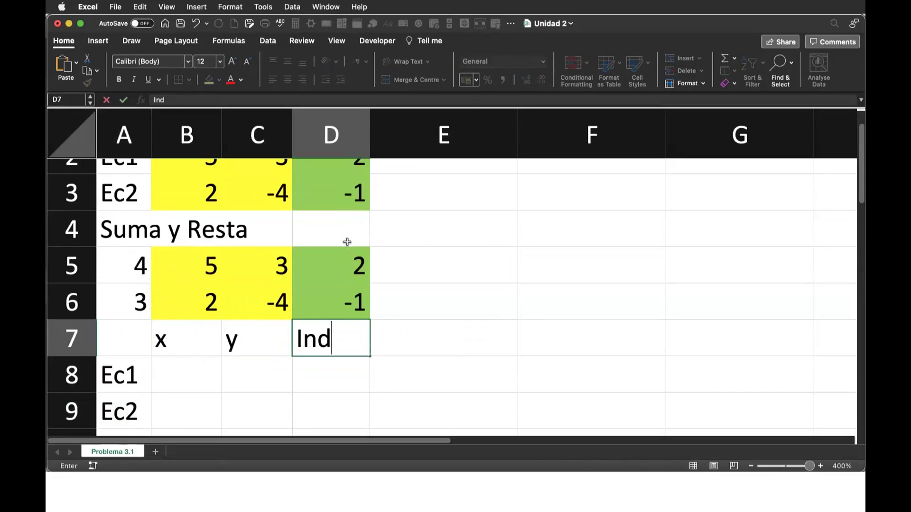
Enter the scaled values 20, 12, 8 for Ec1 and 6, -12, -3 for Ec2
type("20")
key("Tab")
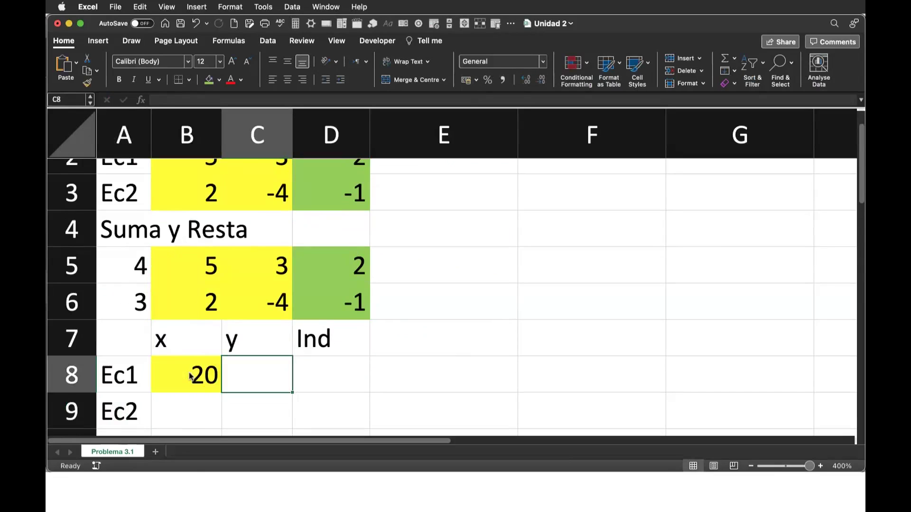
type("12")
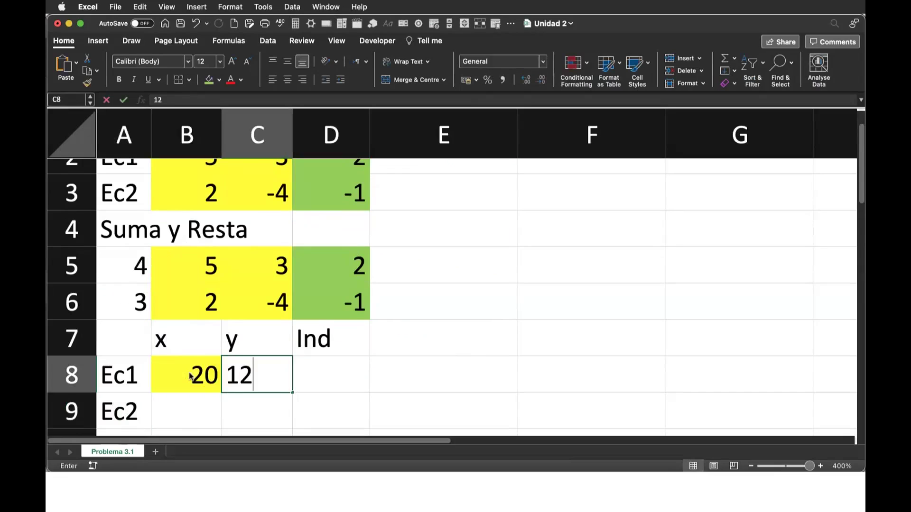
key("Tab")
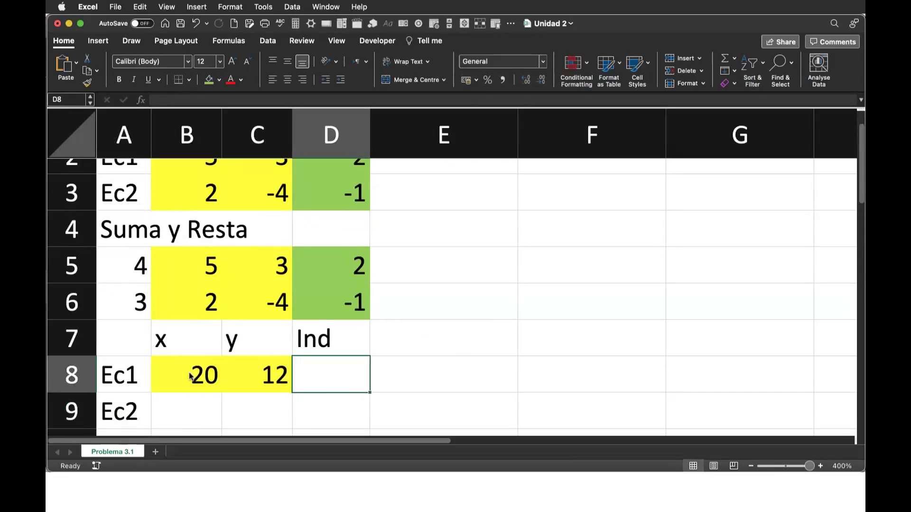
type("8")
key("Return")
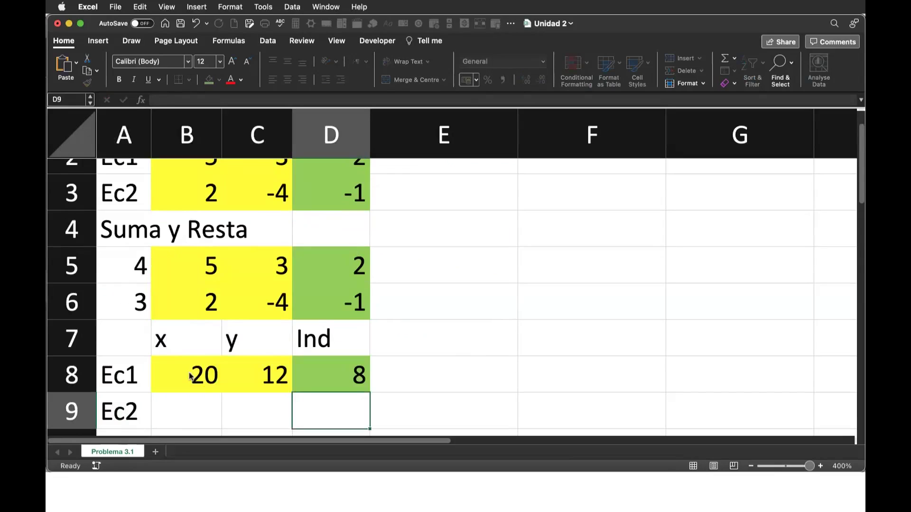
key("Left")
key("Left")
type("6")
key("Tab")
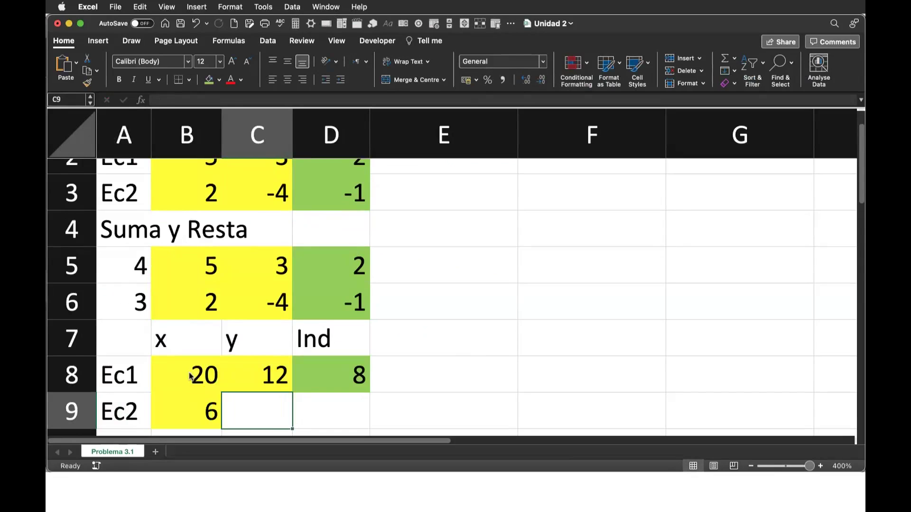
type("-12")
key("Tab")
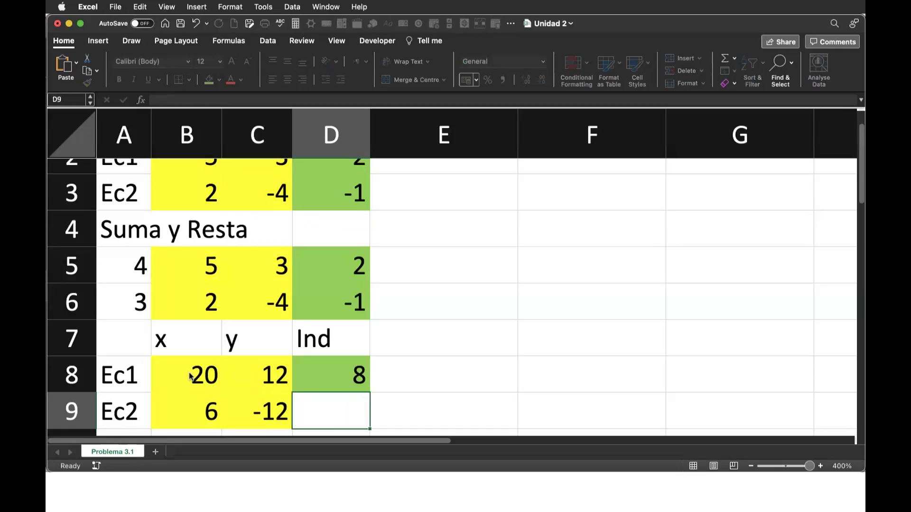
type("-3")
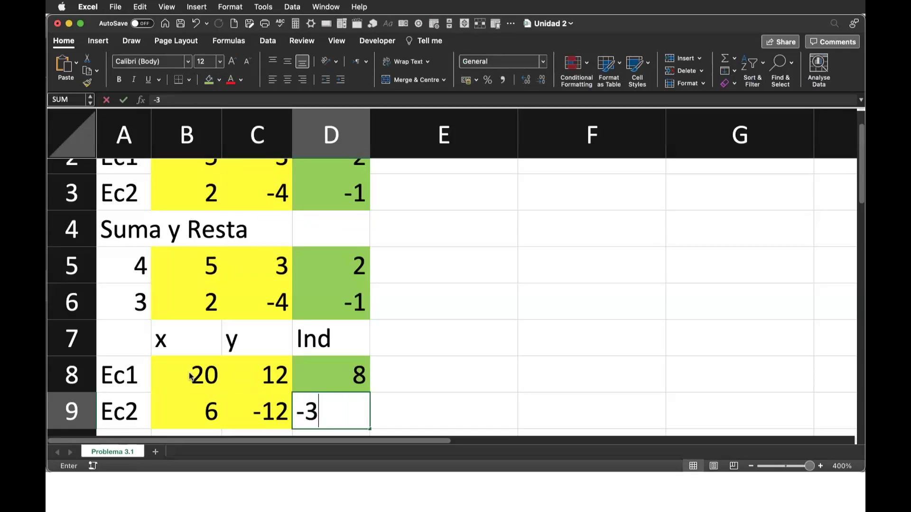
key("Tab")
scroll(422, 274, "down", 1)
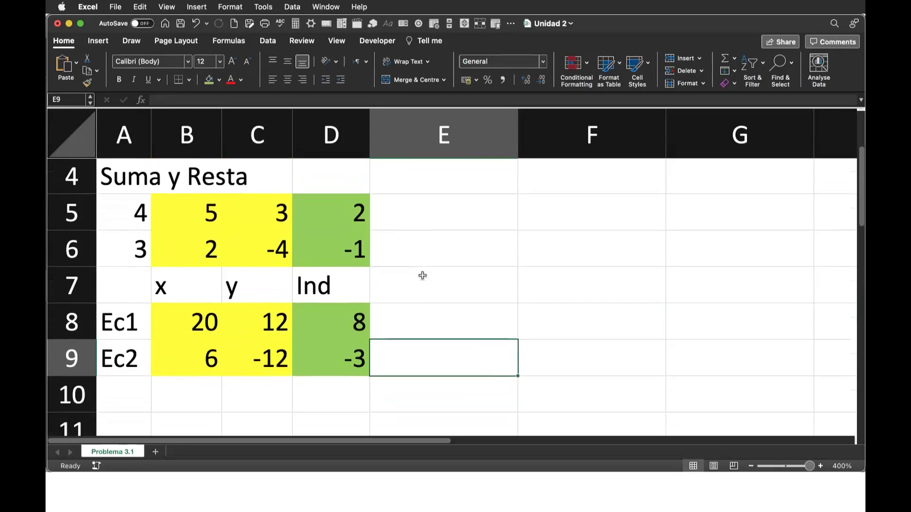
scroll(422, 274, "down", 1)
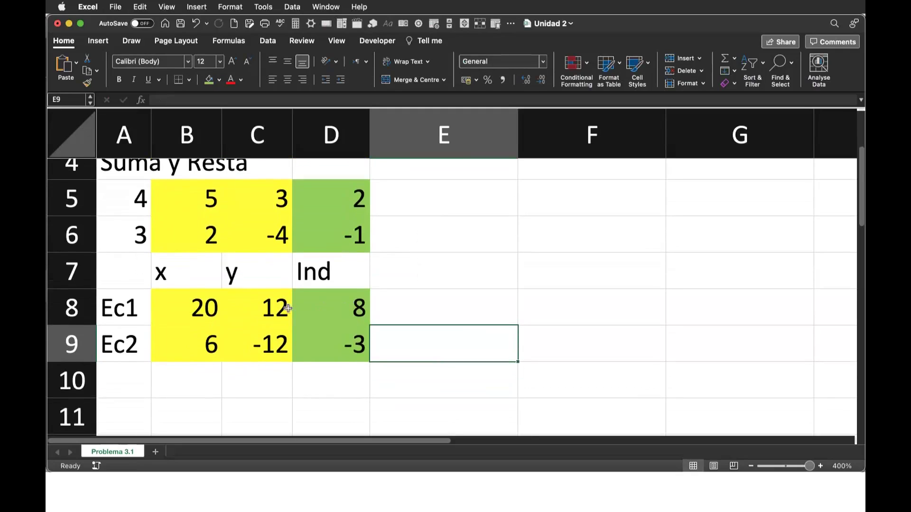
Put a thick box border around the Ec1 and Ec2 values in B8:D9
mouse_move(176, 298)
left_mouse_down()
mouse_move(328, 325)
mouse_move(329, 341)
left_mouse_up()
left_click(239, 322)
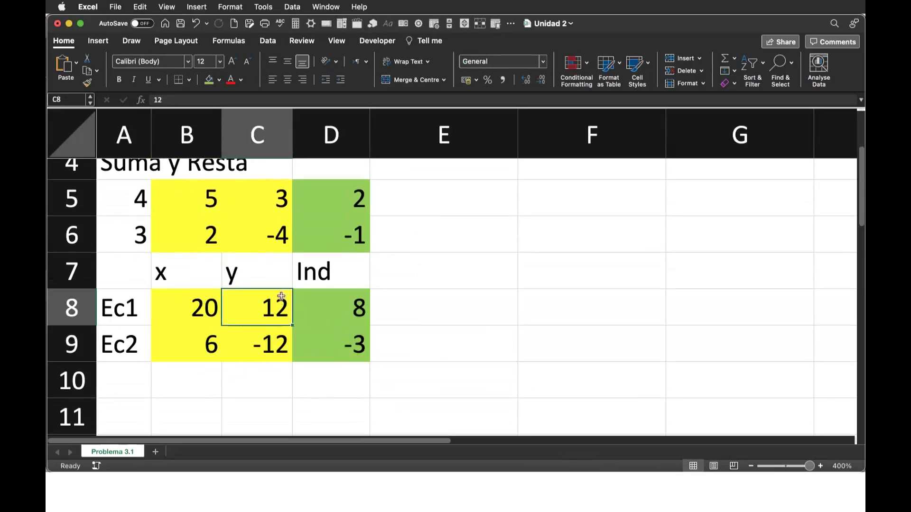
left_click_drag(279, 302, 279, 334)
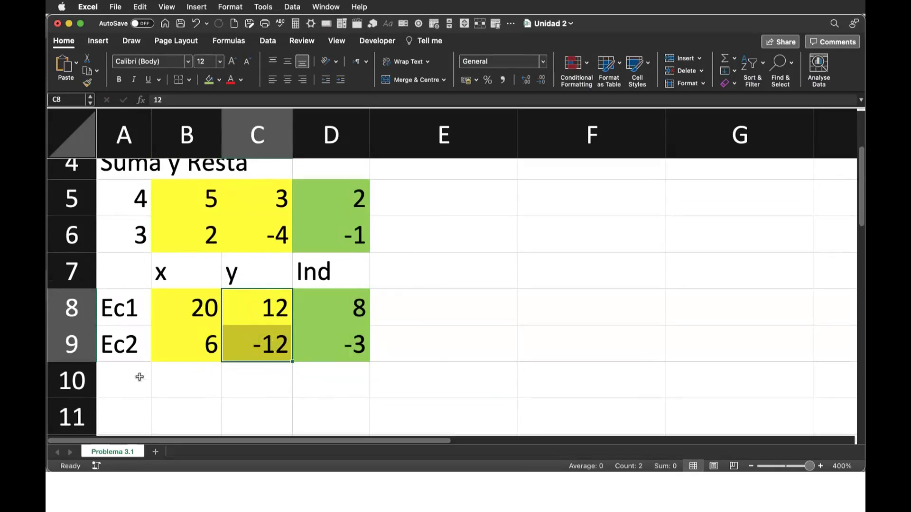
left_click_drag(176, 300, 319, 343)
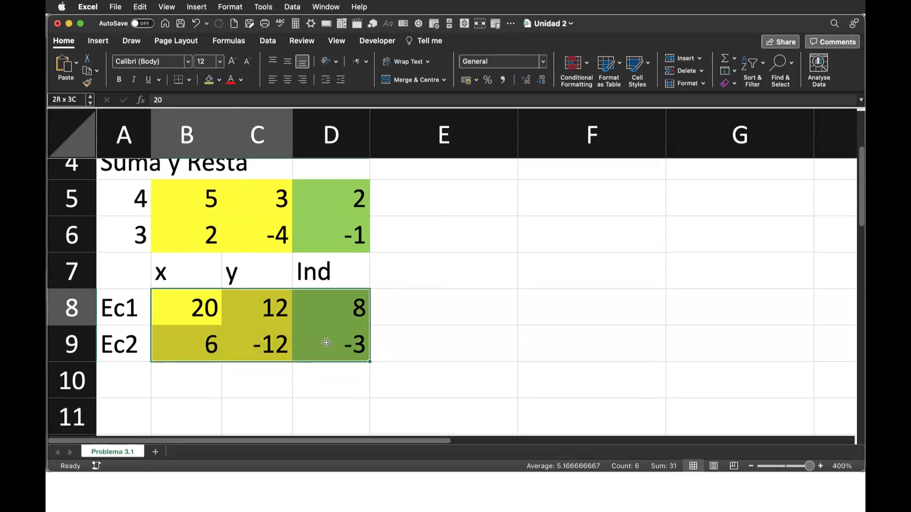
left_click(189, 81)
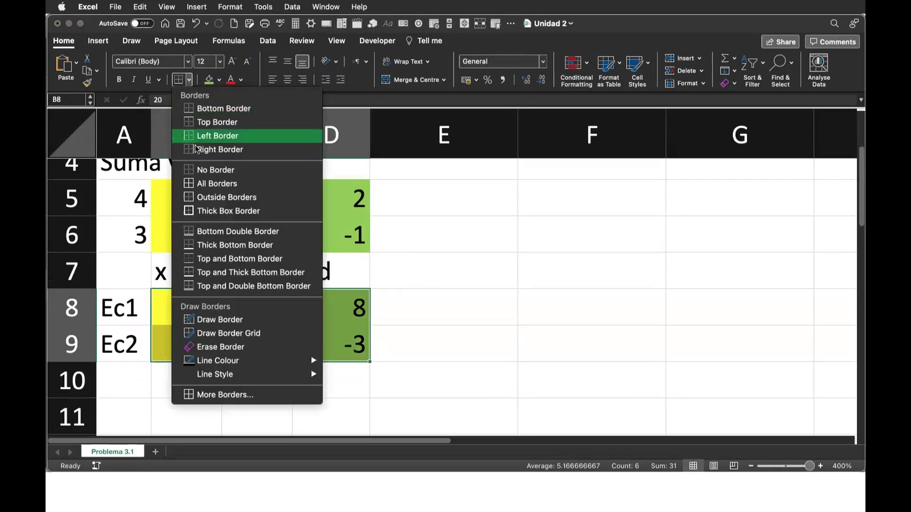
left_click(199, 210)
scroll(198, 212, "up", 1)
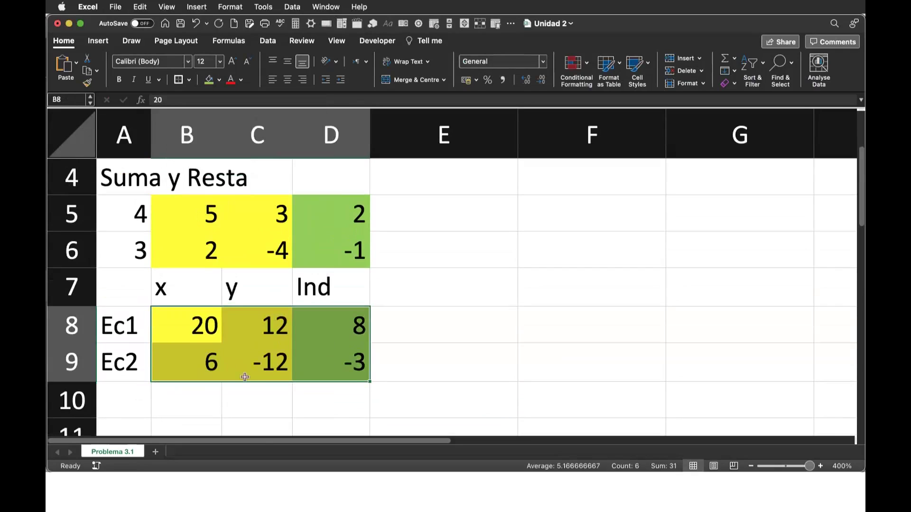
Label A10 'Suma', widen column A, and switch to the Overleaf document
left_click(279, 399)
left_click(193, 399)
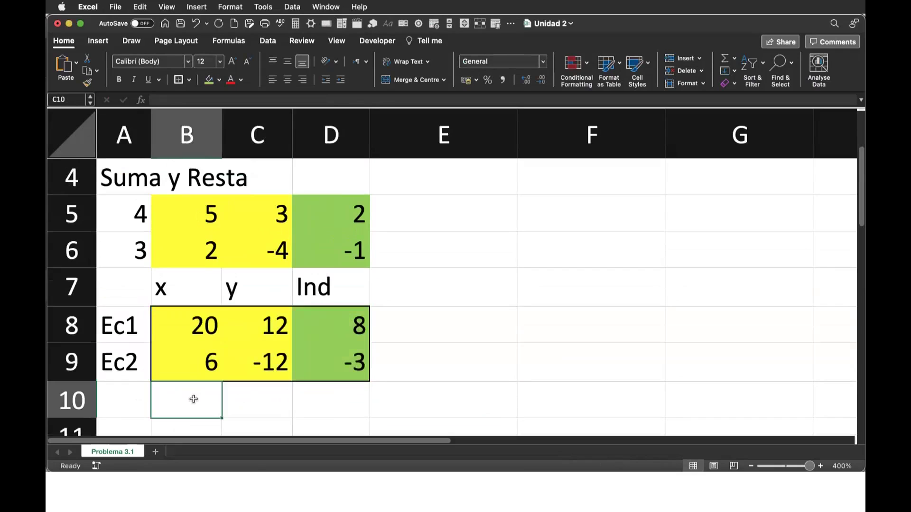
left_click(133, 402)
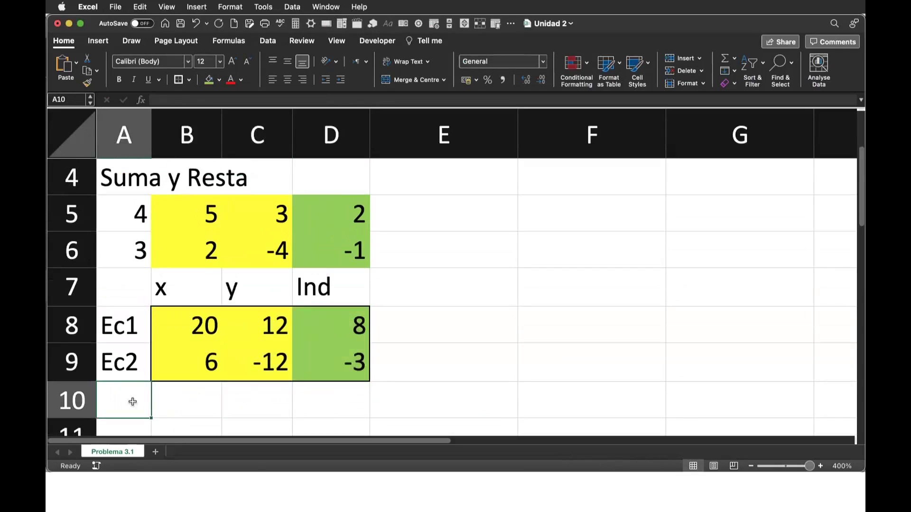
type("Suma")
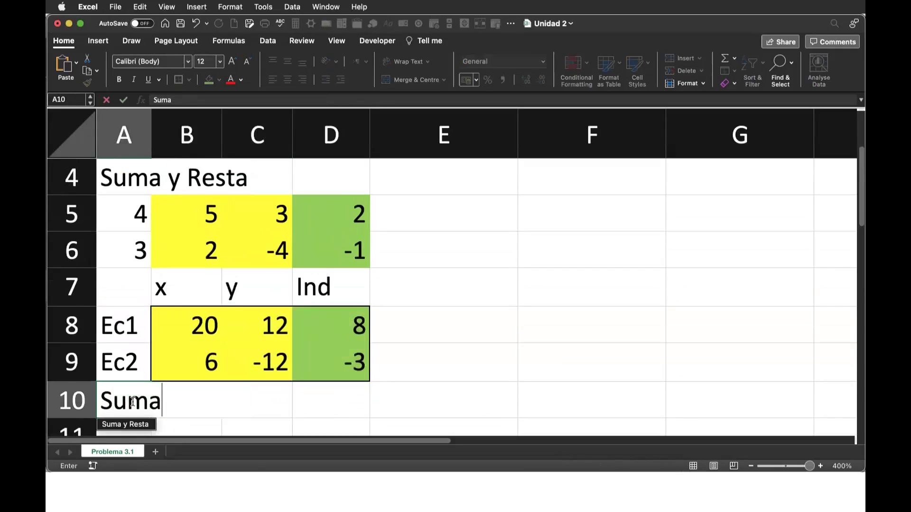
key("Return")
left_click_drag(151, 145, 163, 145)
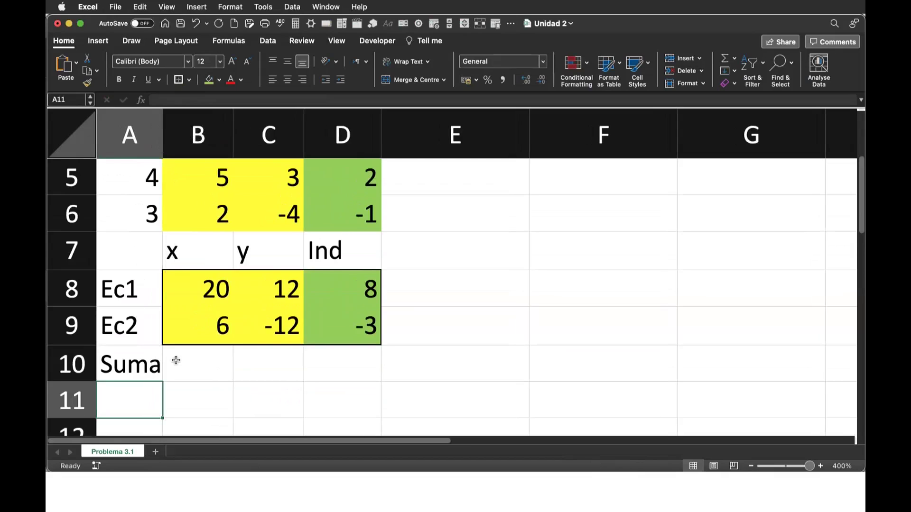
key("super+Tab")
scroll(474, 376, "down", 2)
Scroll the Overleaf PDF to step 3, Simplificar y restar, and return to Excel
scroll(475, 377, "down", 1)
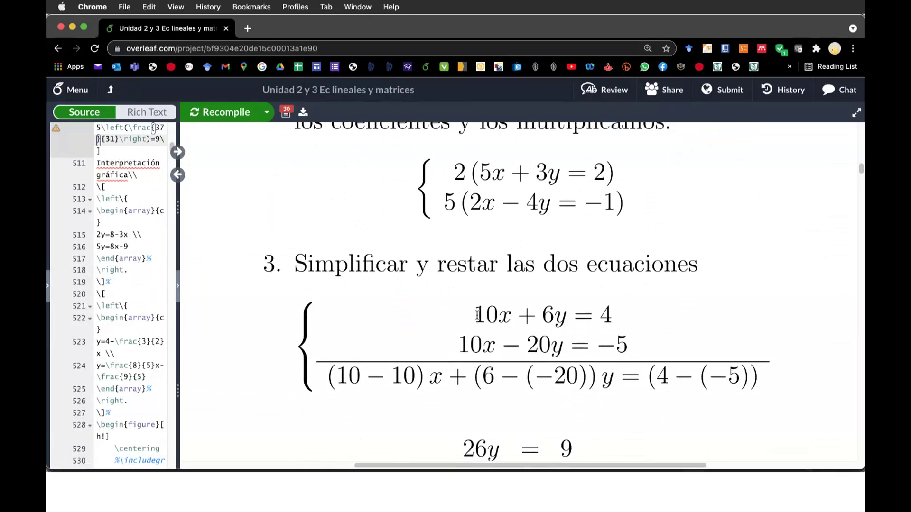
key("super+Tab")
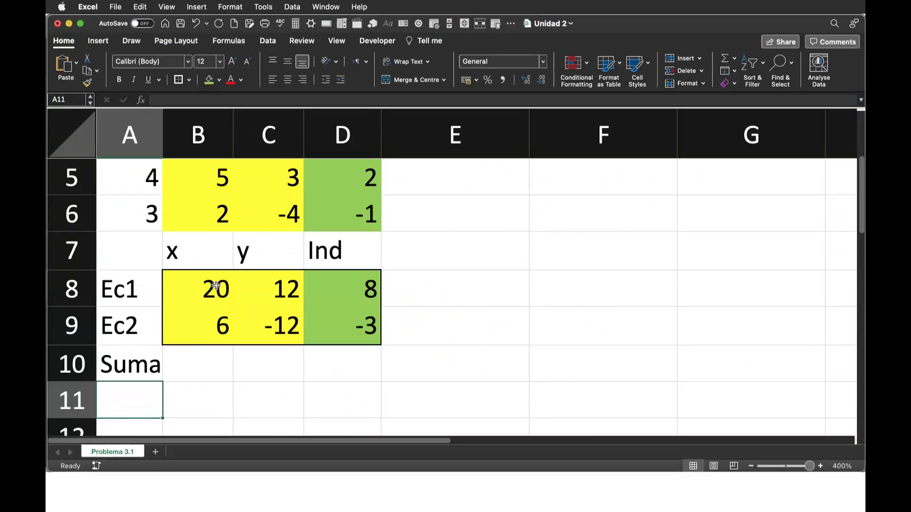
Enter the Suma row totals 26, 0 and 5 in B10:D10
left_click(211, 363)
type("2")
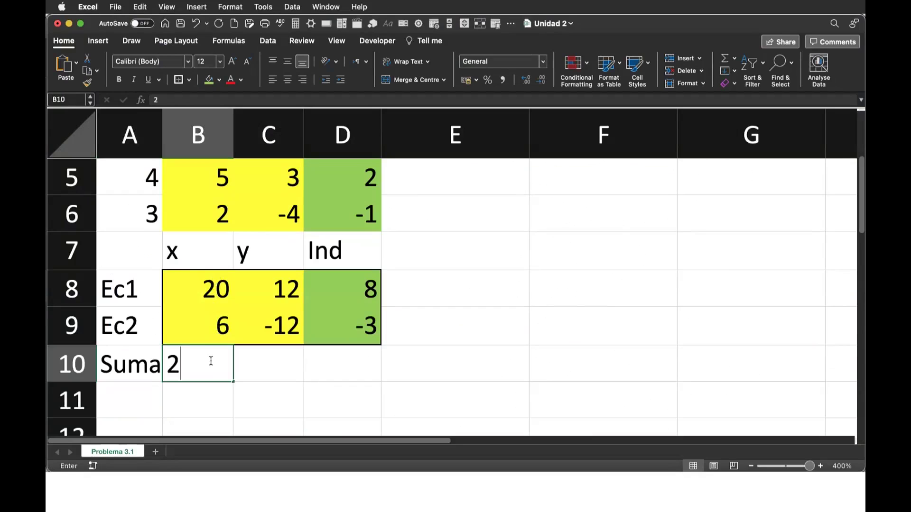
type("6")
key("Tab")
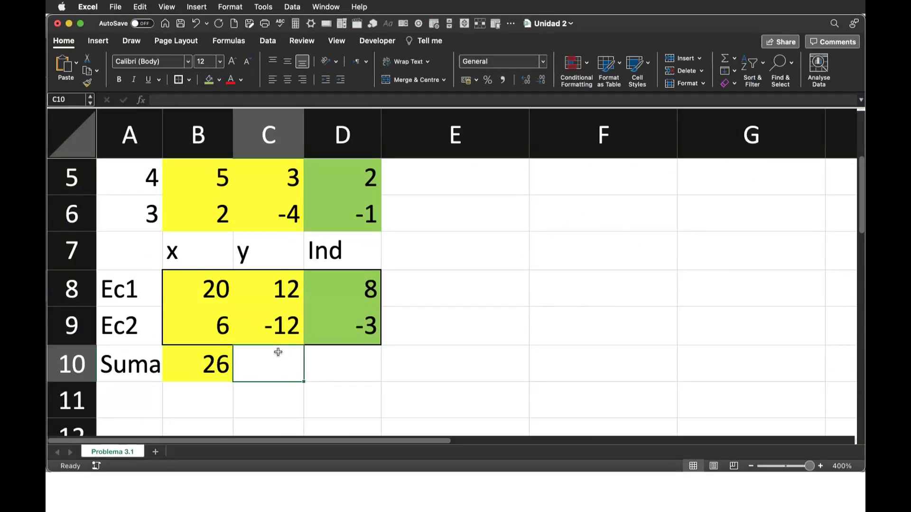
type("0")
key("Tab")
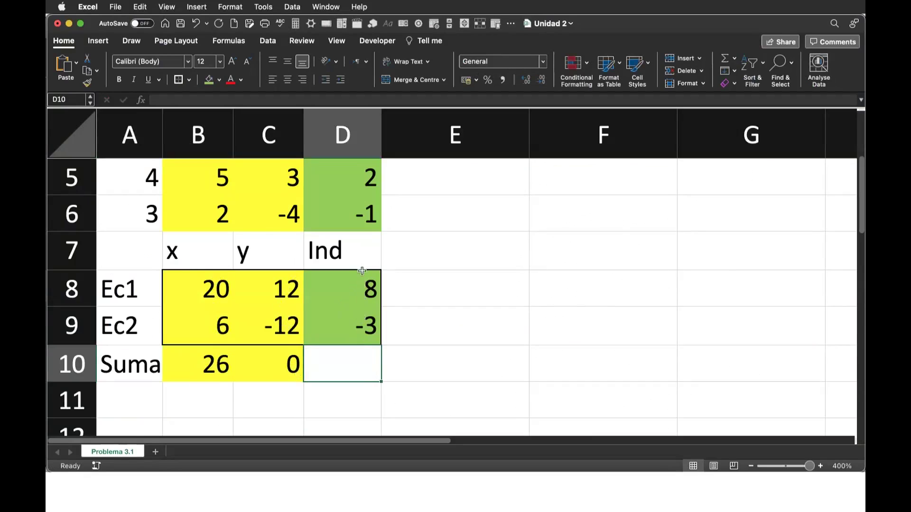
type("5")
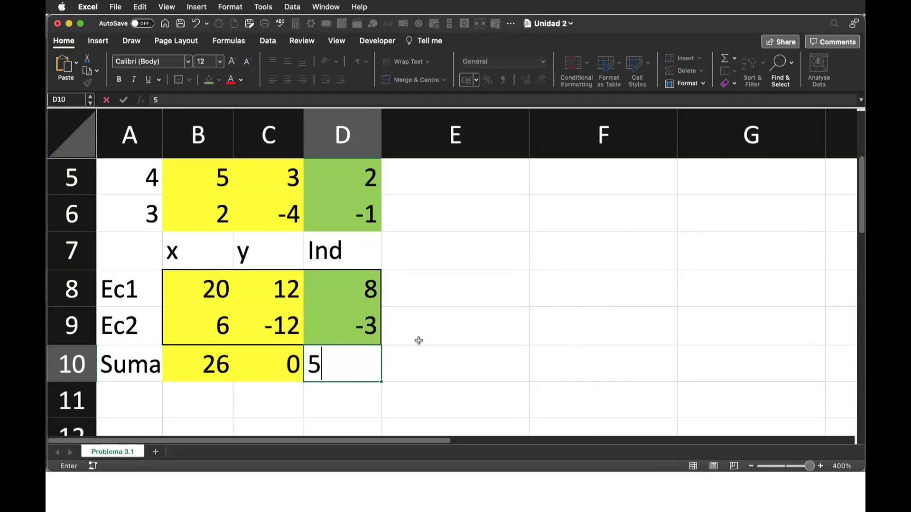
key("Return")
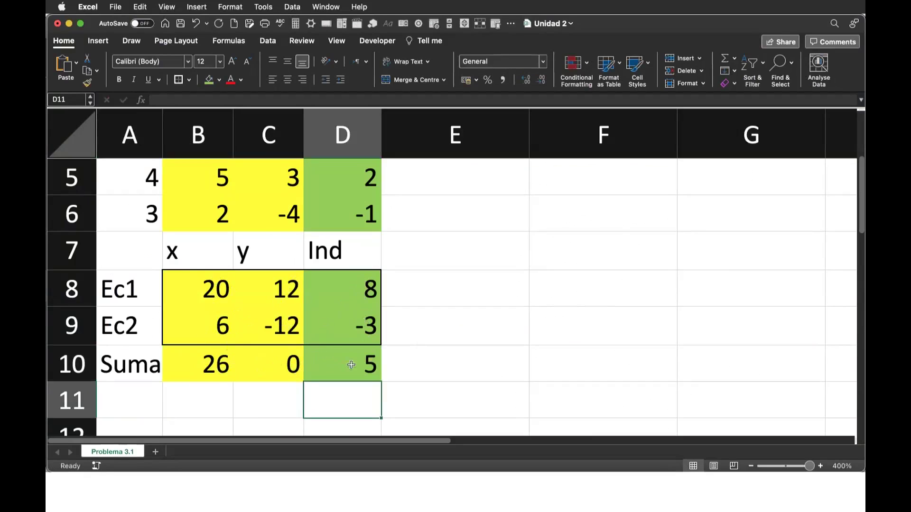
Write the resulting equation 26x=5 in cell E10
scroll(366, 376, "down", 1)
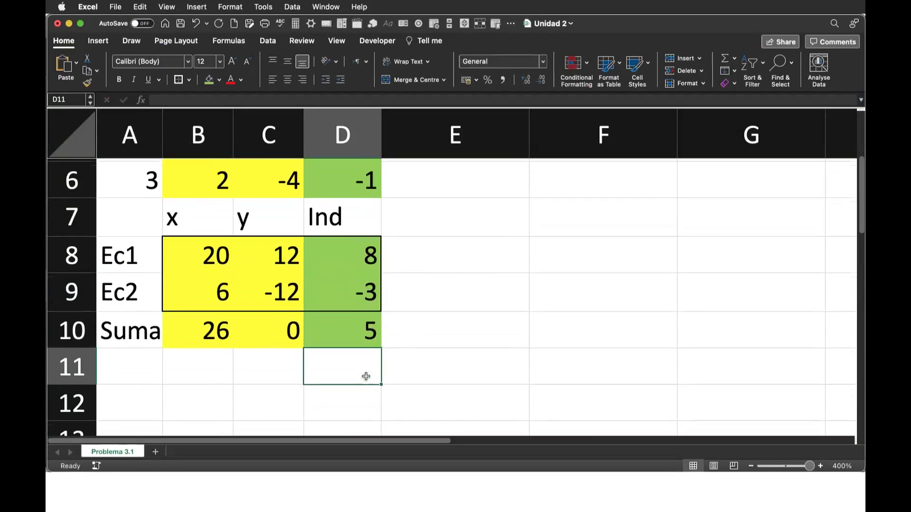
double_click(462, 329)
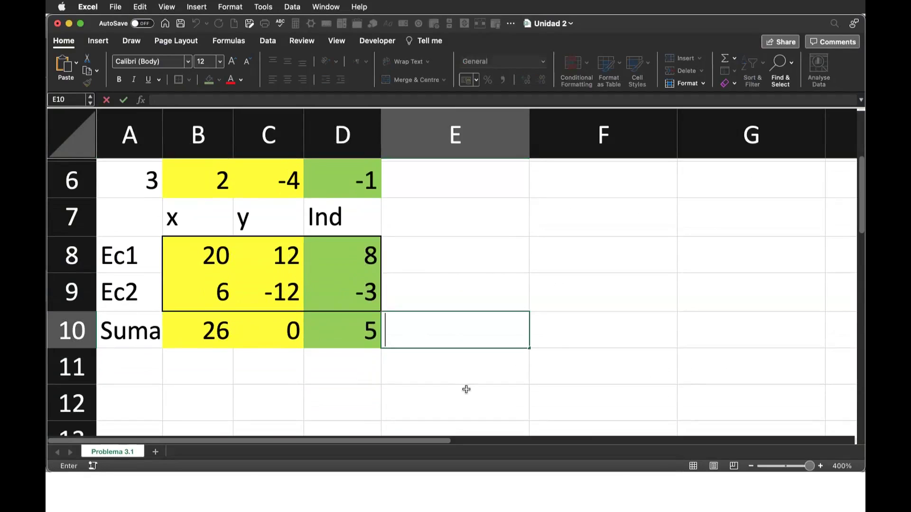
type("26x=5")
key("Return")
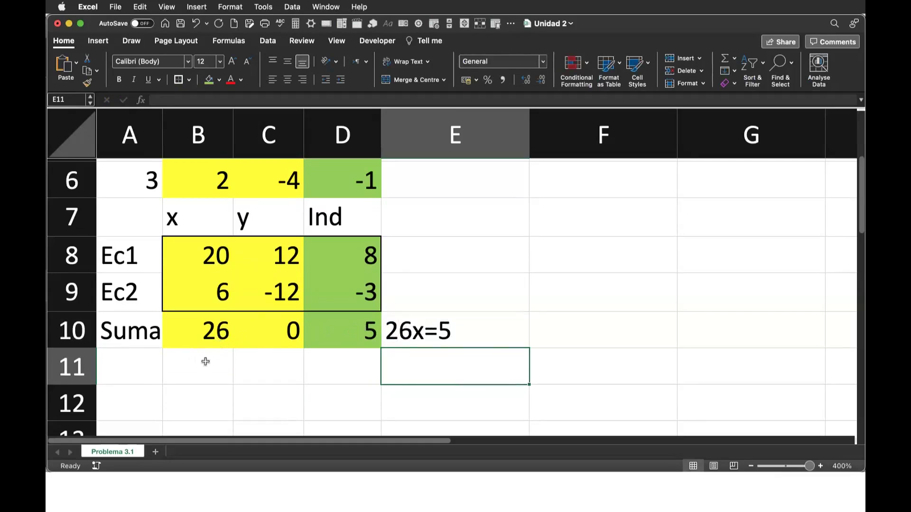
Label A11 'x', enter =D10/B10 in B11, and widen column B to show 0.1923
left_click(134, 369)
type("x")
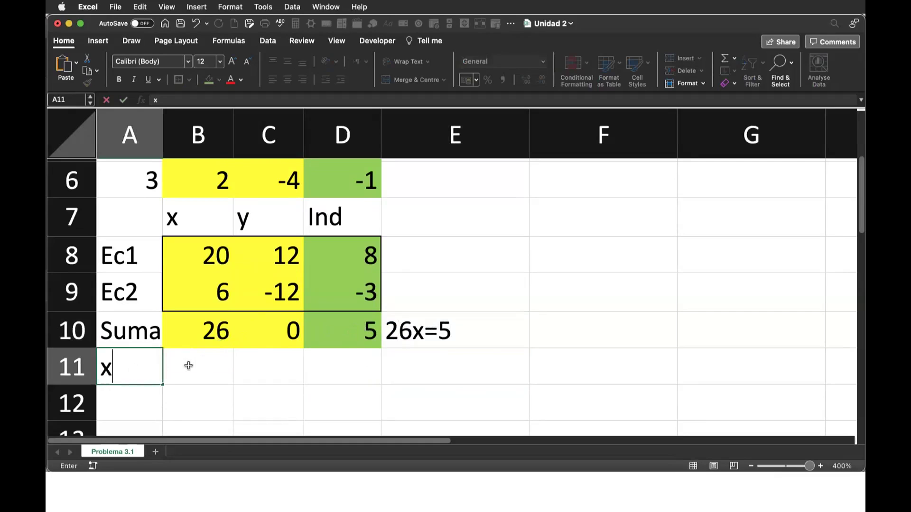
left_click(190, 366)
type("=")
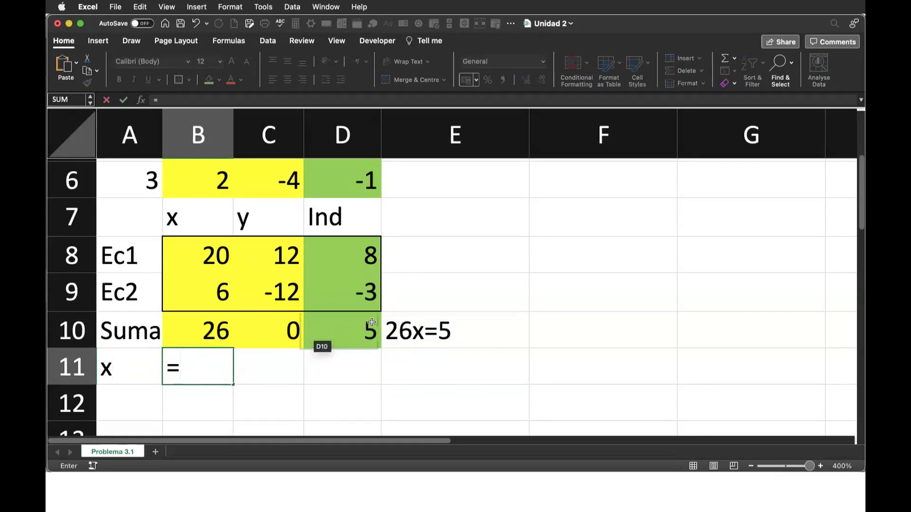
left_click(365, 329)
type("/")
left_click(216, 333)
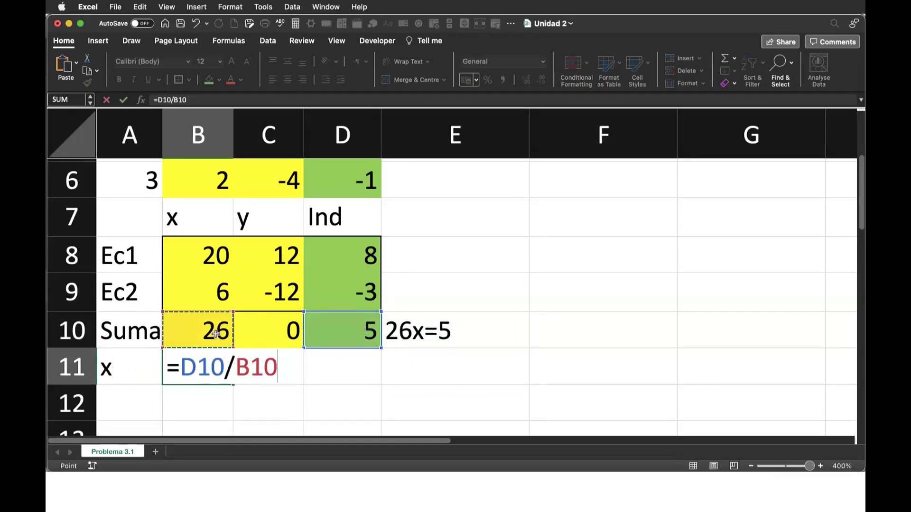
key("Return")
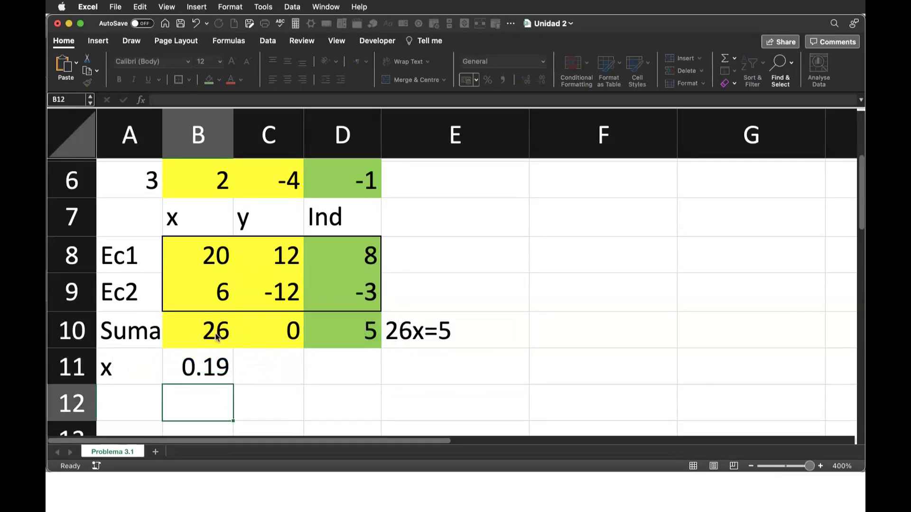
left_click_drag(233, 138, 254, 138)
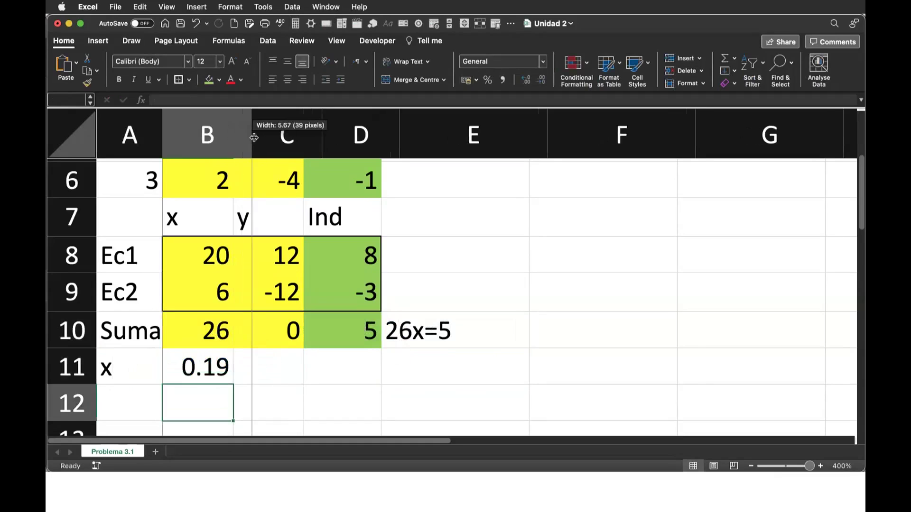
left_click(229, 365)
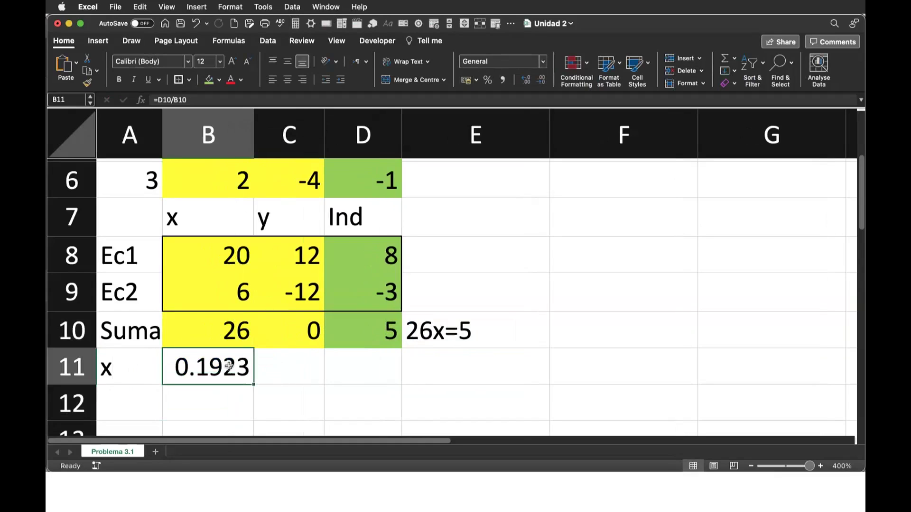
Format B11 as a fraction with up to two digits so x displays 5/26
right_click(229, 366)
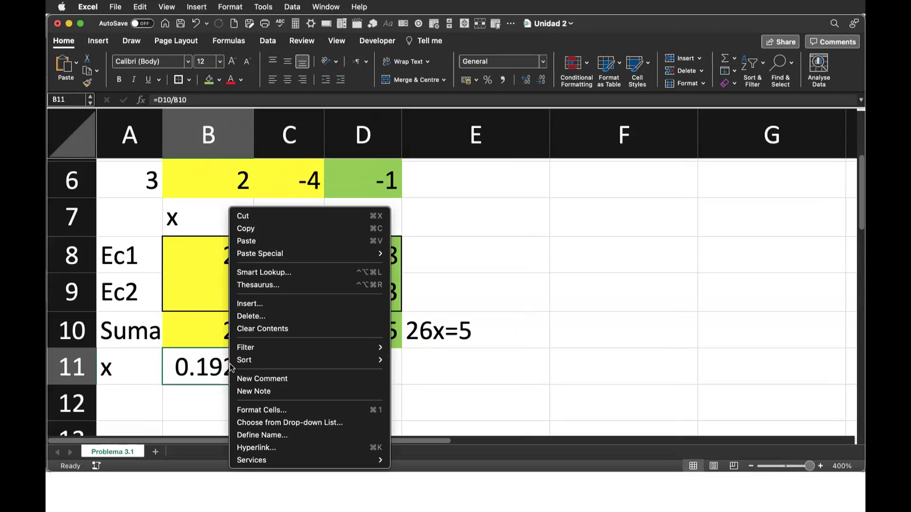
left_click(280, 410)
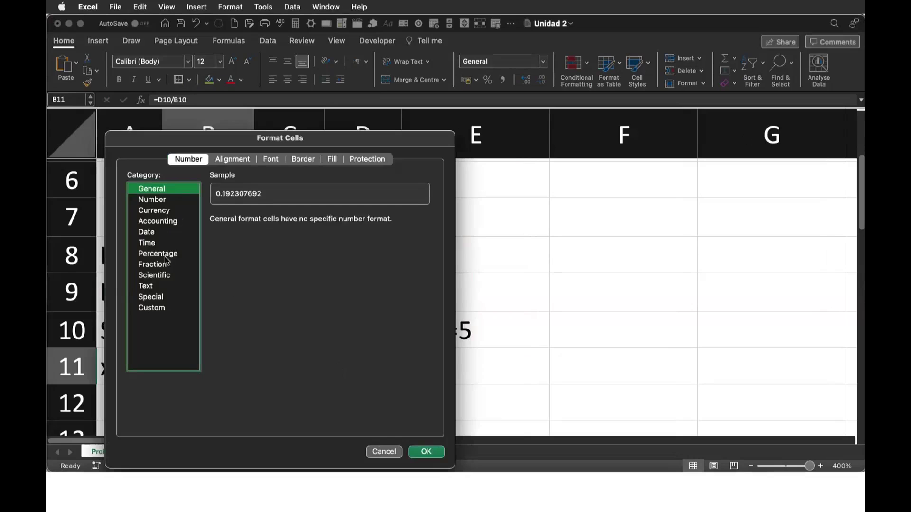
left_click(166, 265)
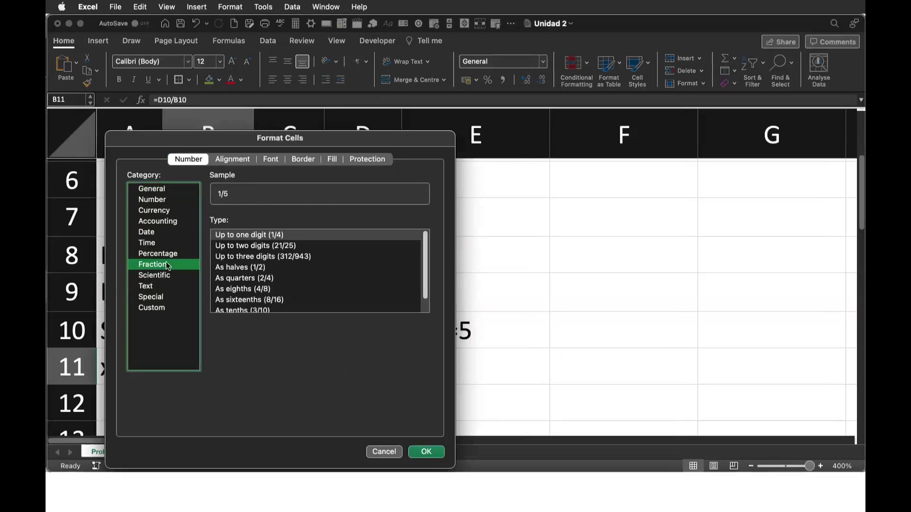
left_click(299, 246)
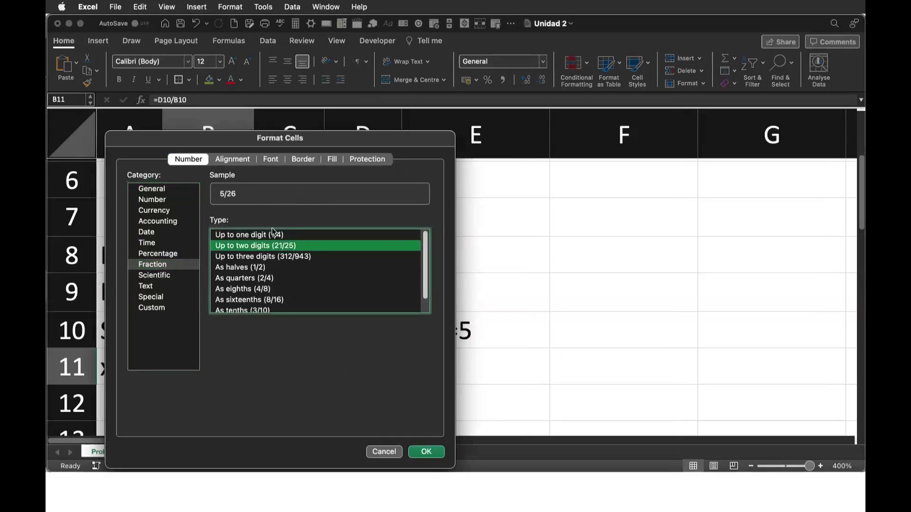
left_click(427, 451)
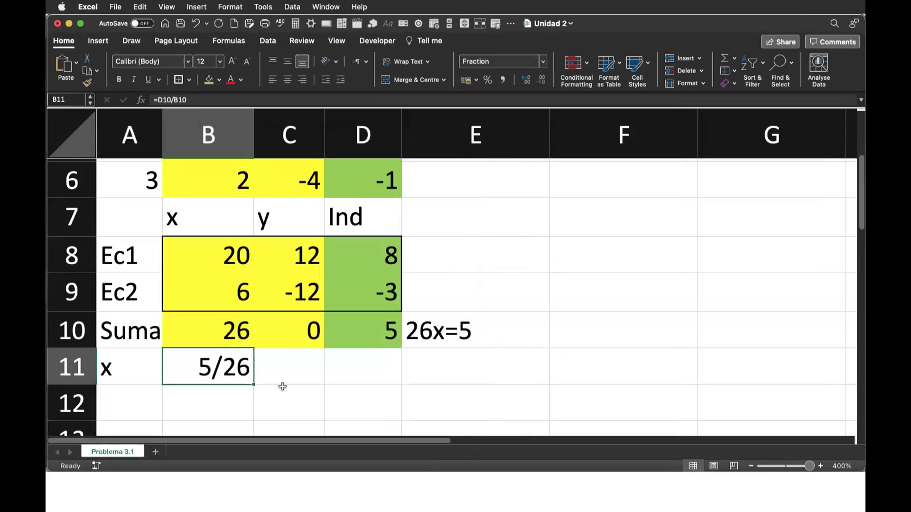
left_click(279, 369)
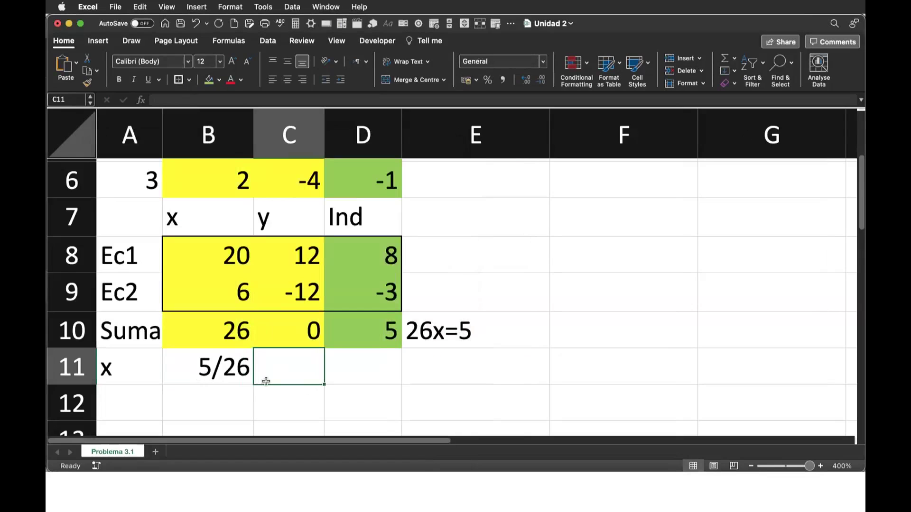
key("super+Tab")
scroll(458, 370, "down", 2)
scroll(458, 370, "down", 5)
scroll(458, 369, "down", 5)
scroll(458, 370, "down", 5)
scroll(458, 369, "down", 2)
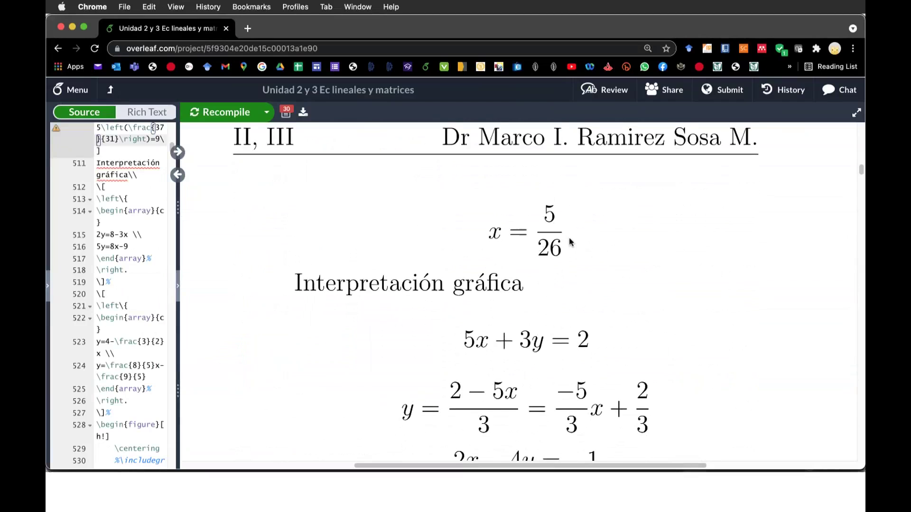
key("super+Tab")
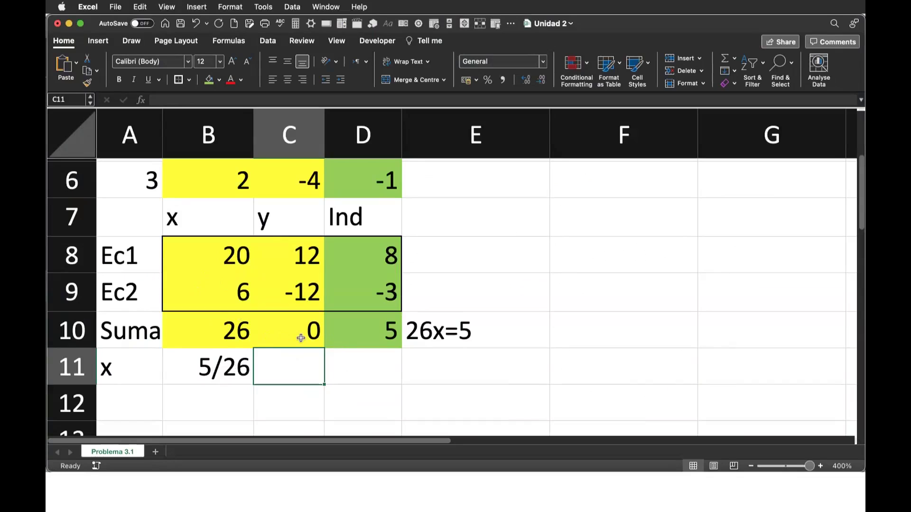
Copy the headers and Ec1 row A1:D2 and paste them at A13
scroll(301, 337, "down", 1)
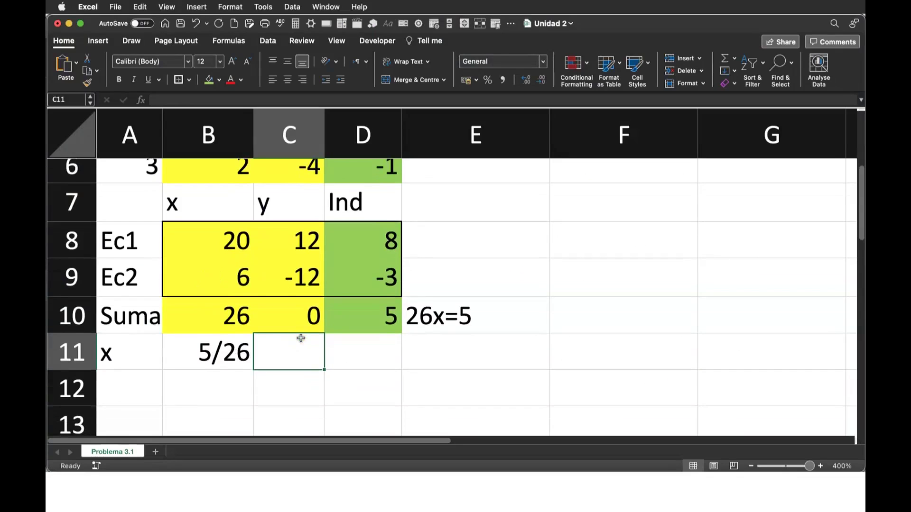
scroll(301, 338, "up", 1)
scroll(294, 346, "up", 4)
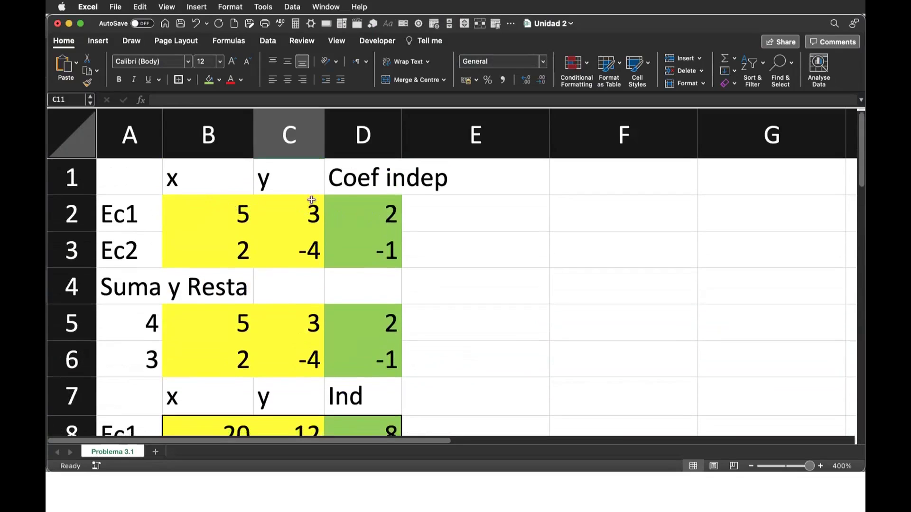
scroll(371, 333, "down", 4)
scroll(371, 333, "down", 1)
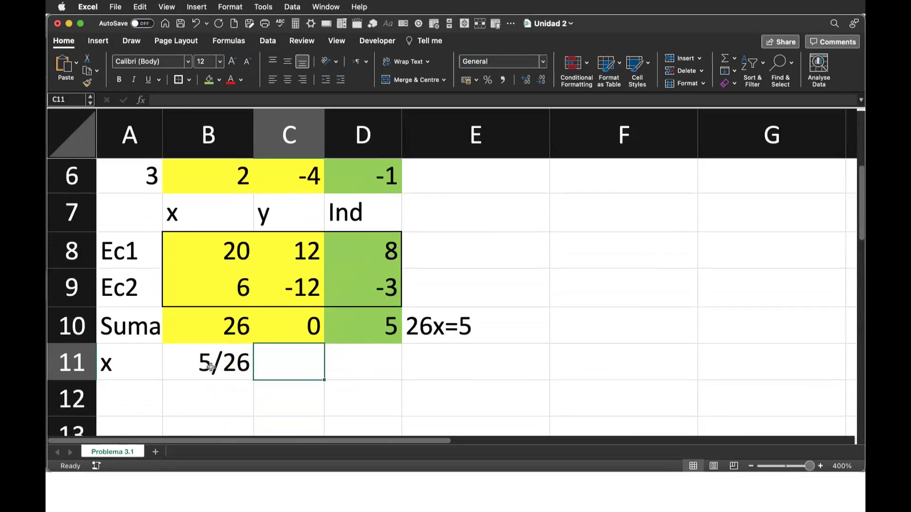
scroll(317, 306, "up", 5)
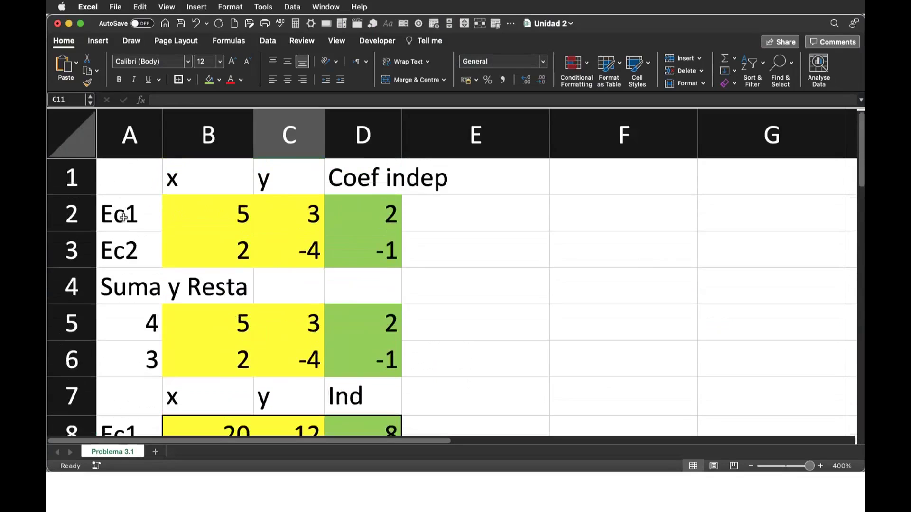
left_click_drag(115, 178, 353, 207)
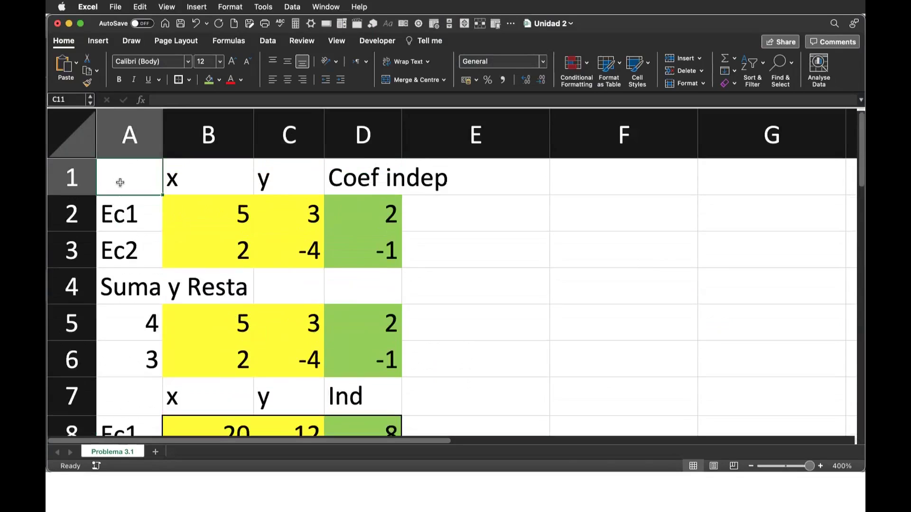
key("super+c")
scroll(546, 327, "down", 1)
scroll(546, 327, "down", 5)
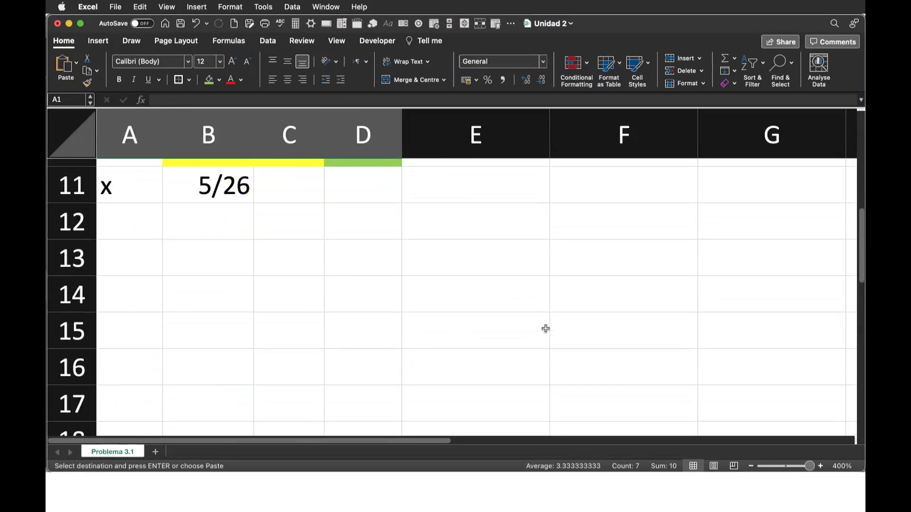
left_click(131, 250)
key("super+v")
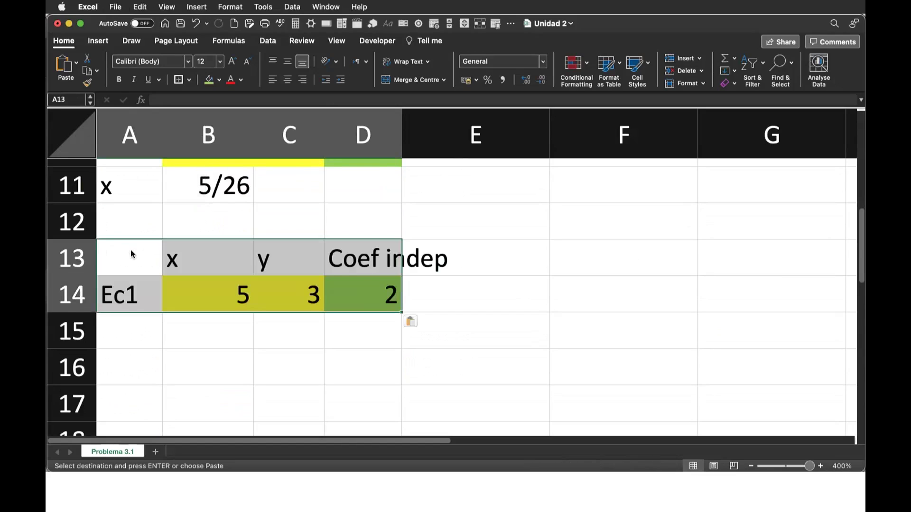
Copy the x result from B11 and pick B15 as its destination
left_click(452, 281)
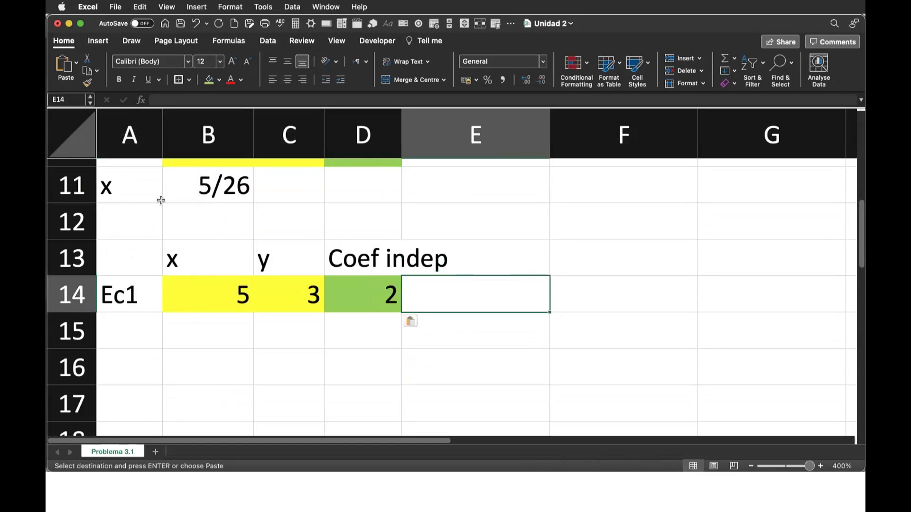
left_click(231, 176)
key("super+c")
left_click(228, 322)
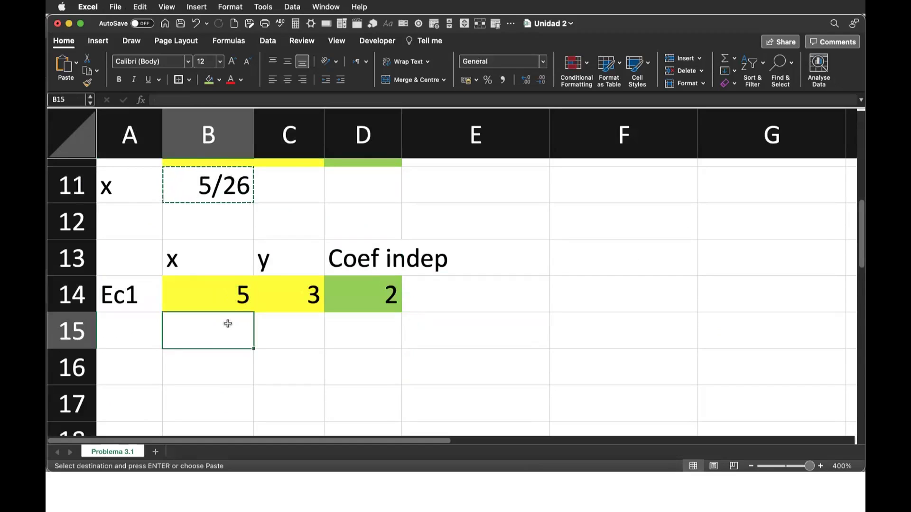
Paste x into B15 with Values Only so it holds the plain number 0.1923
key("super+v")
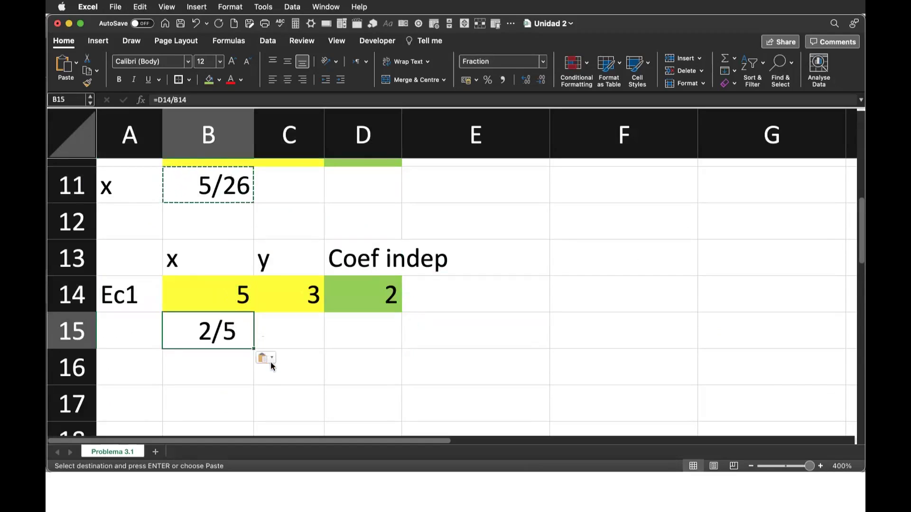
left_click(270, 361)
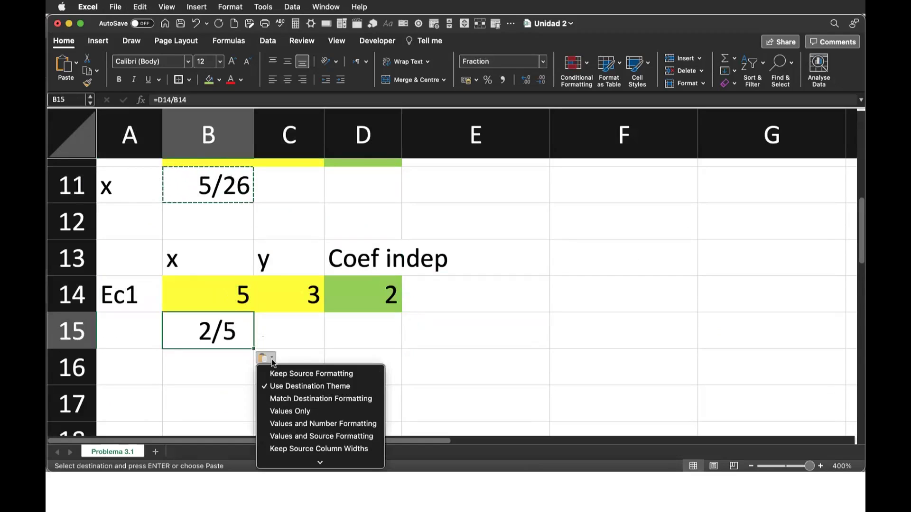
left_click(308, 416)
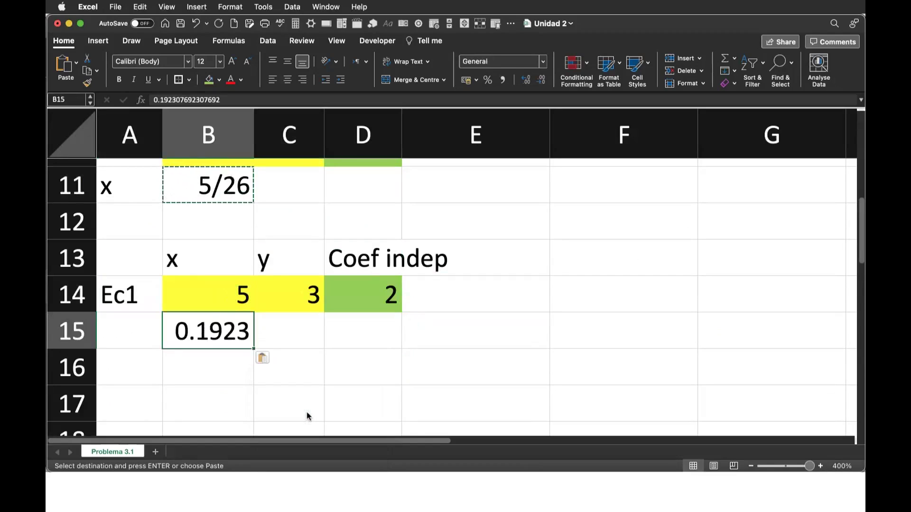
left_click(411, 335)
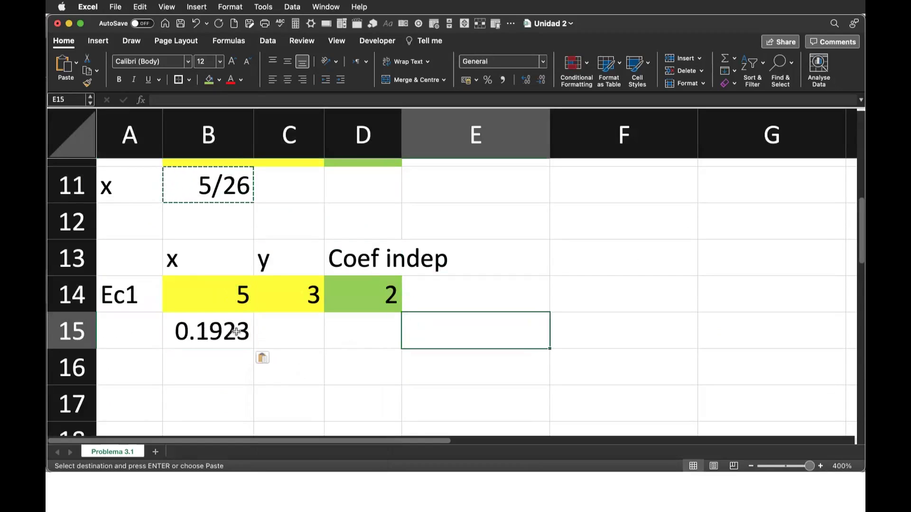
left_click(275, 341)
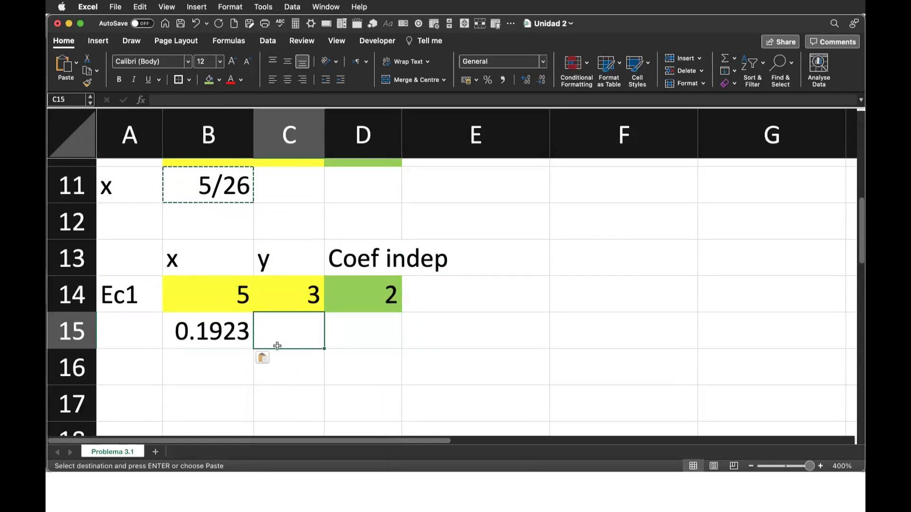
double_click(358, 329)
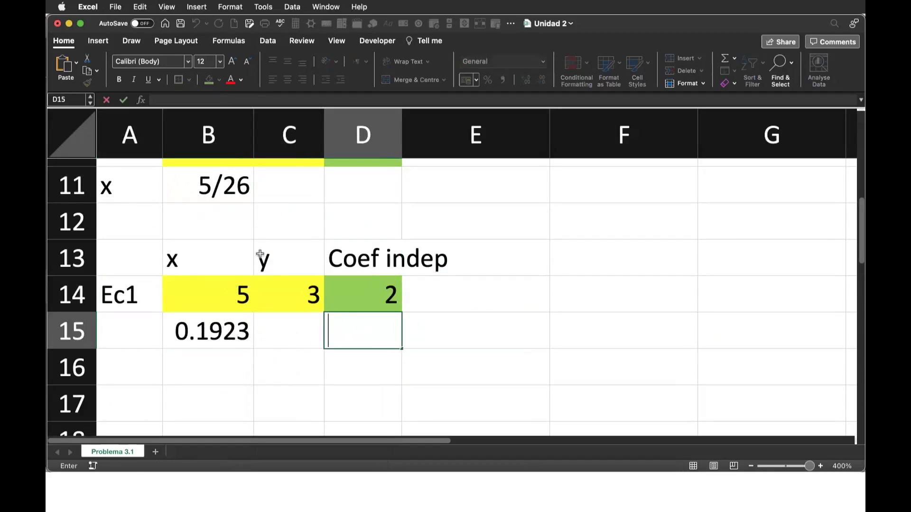
left_click(519, 321)
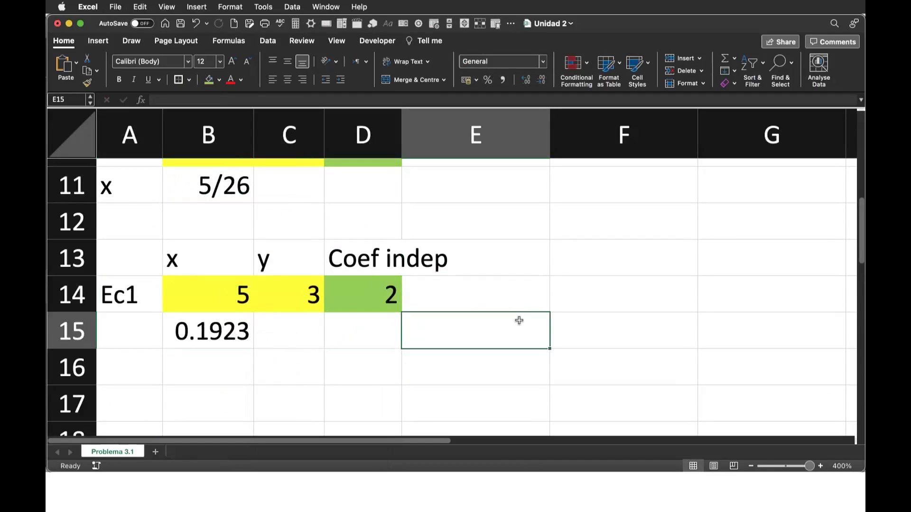
Label the Ec1 row with the equation 5x+3y=2 in E14
left_click(224, 296)
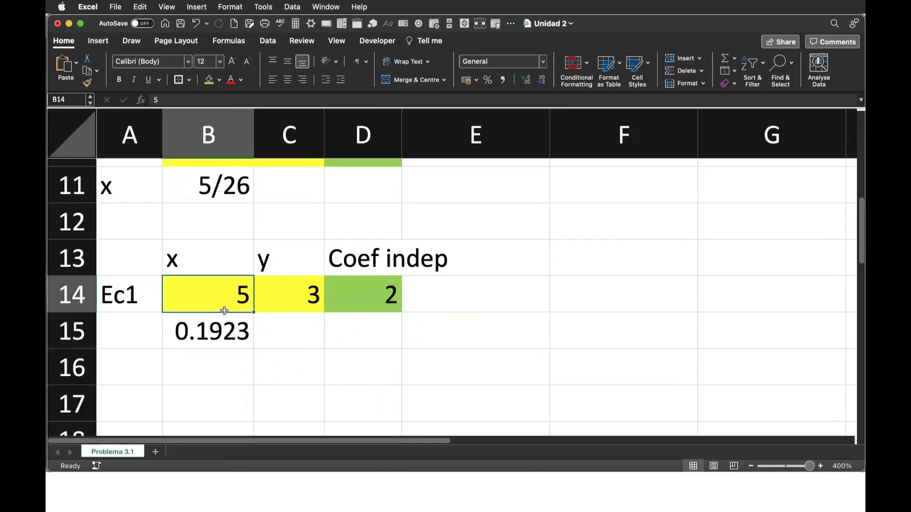
left_click(227, 332)
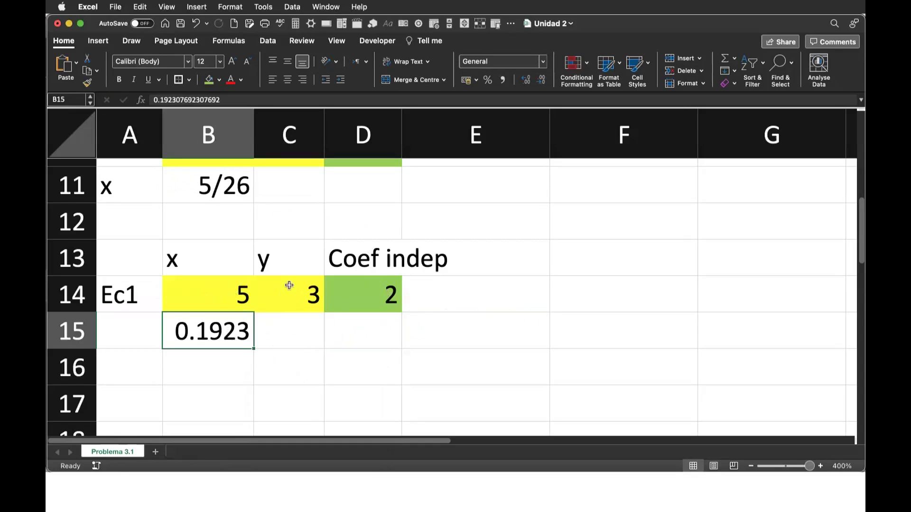
double_click(467, 292)
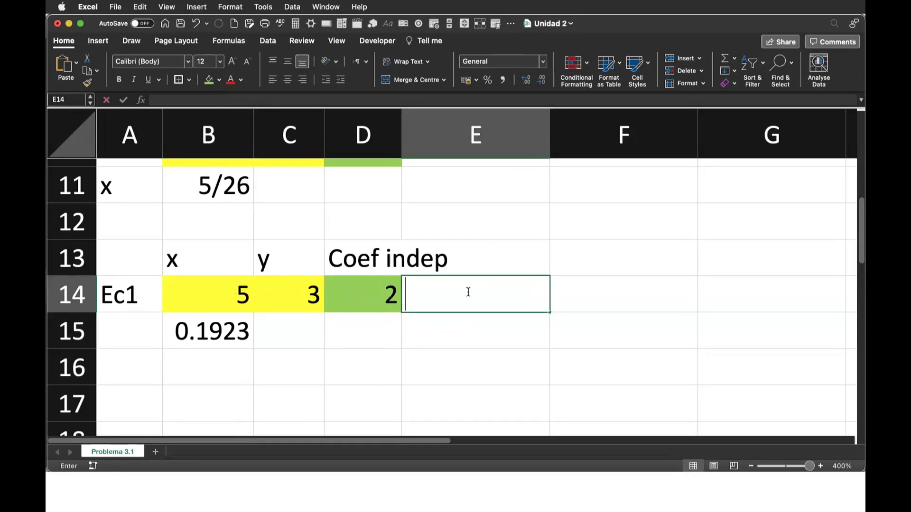
type("5x+")
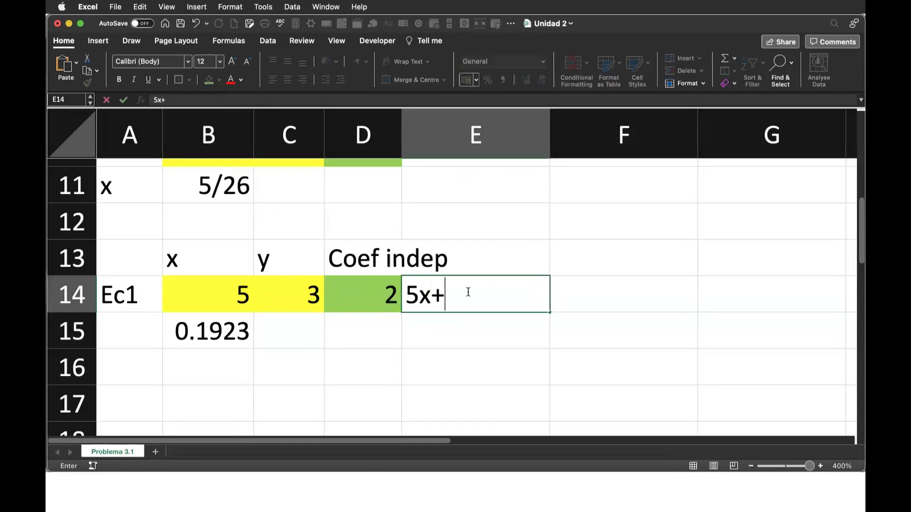
type("3y=2")
Add the note x=.1923 in E15, then bring up the Overleaf document
double_click(455, 337)
type("x=")
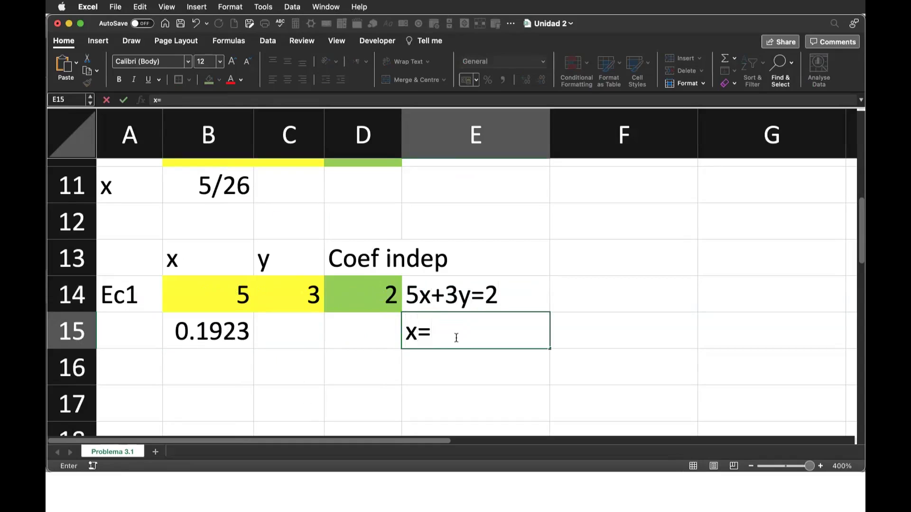
type(".1923")
key("Return")
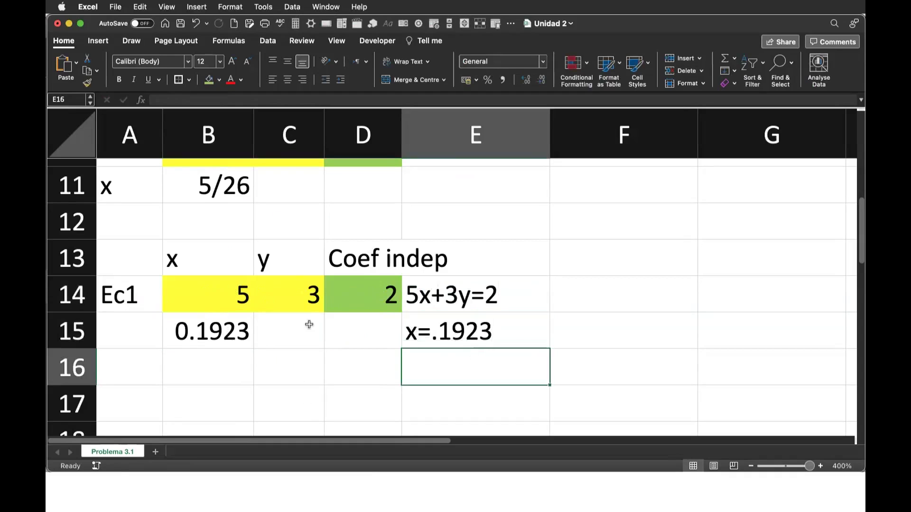
key("super+Tab")
Compare the Interpretación gráfica equations in Overleaf with the Excel sheet, ending in Excel
scroll(459, 331, "down", 3)
scroll(458, 331, "down", 5)
scroll(459, 331, "up", 1)
scroll(459, 331, "up", 2)
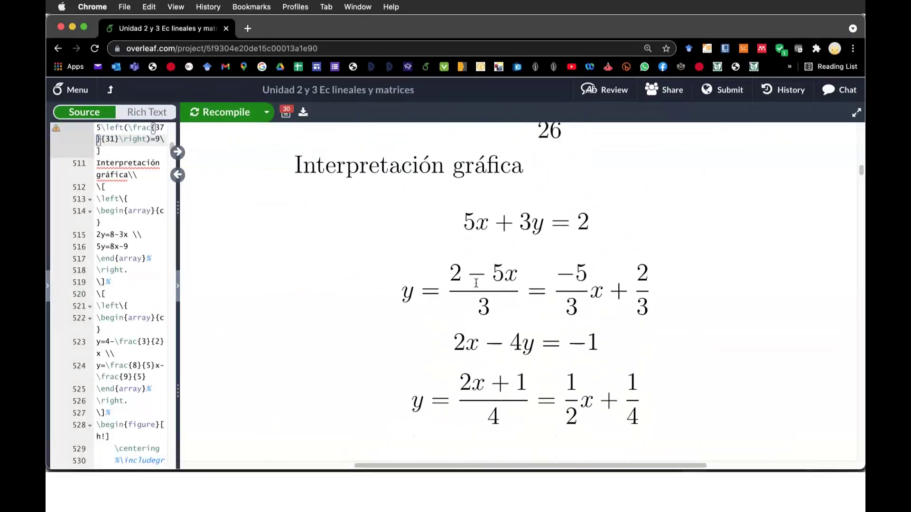
key("super+Tab")
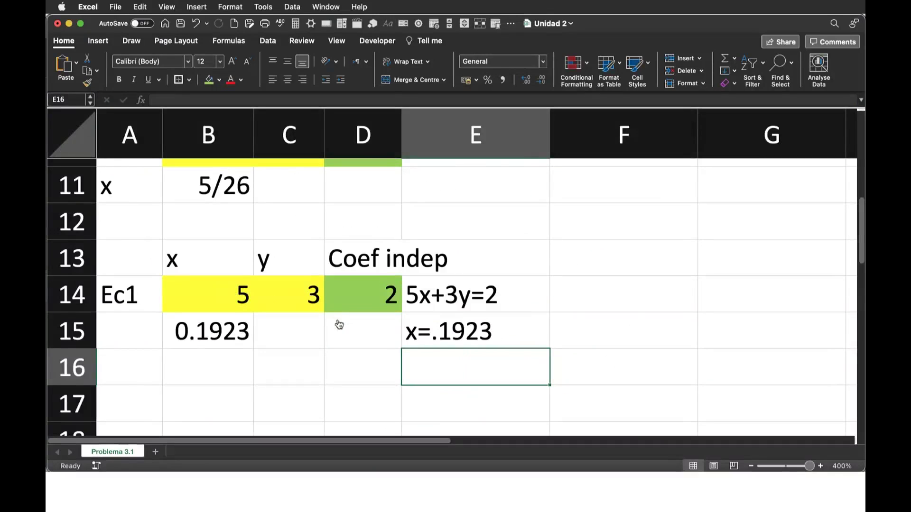
key("super+Tab")
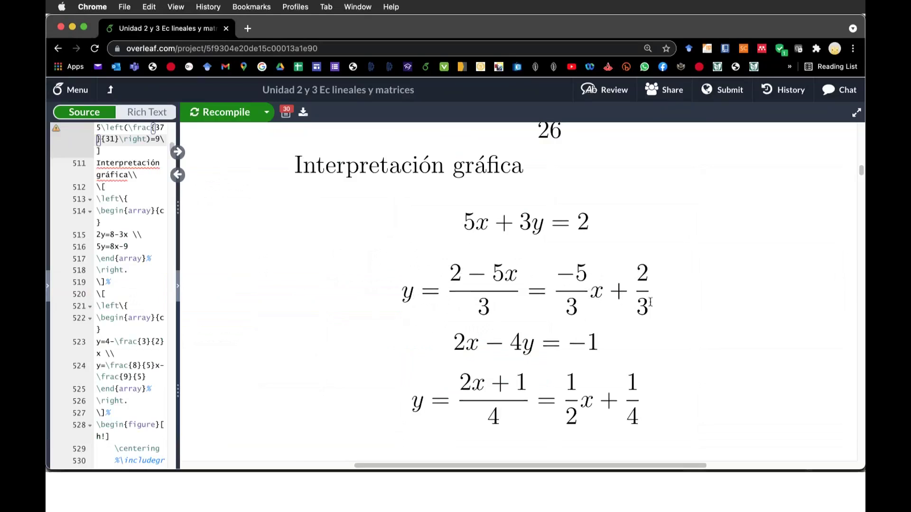
key("super+Tab")
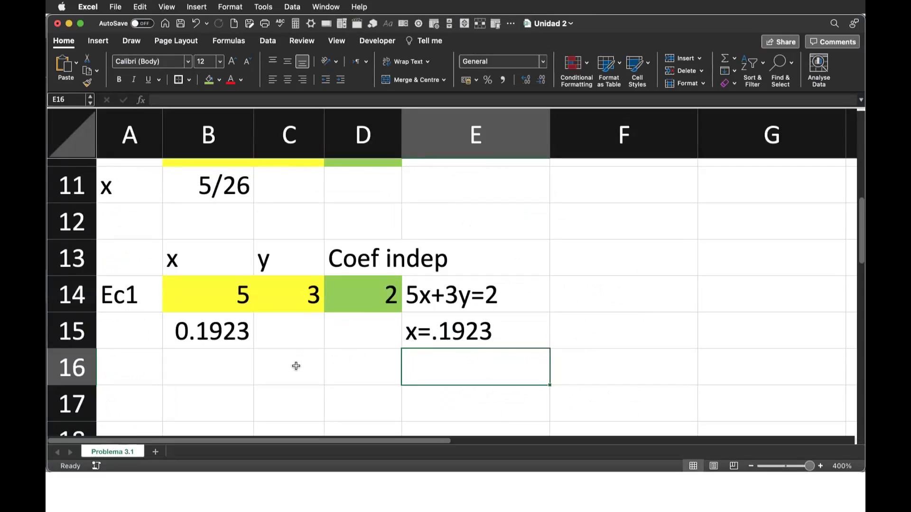
key("super+Tab")
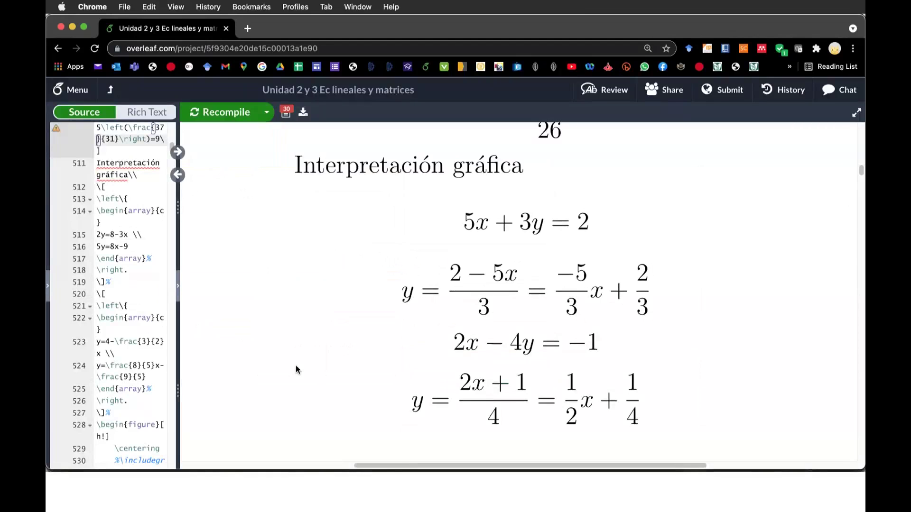
key("super+Tab")
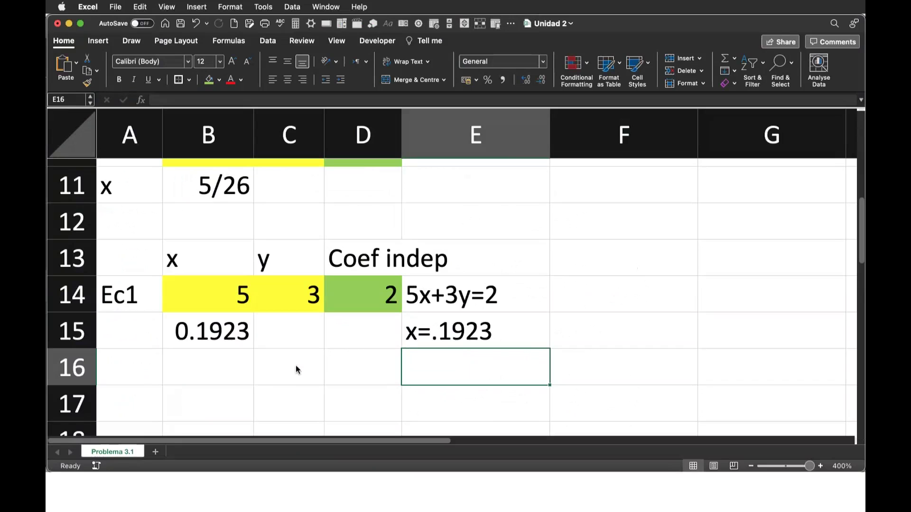
Enter the note y=-5x/3+2/3 in E16, checking each term against Overleaf
type("y=")
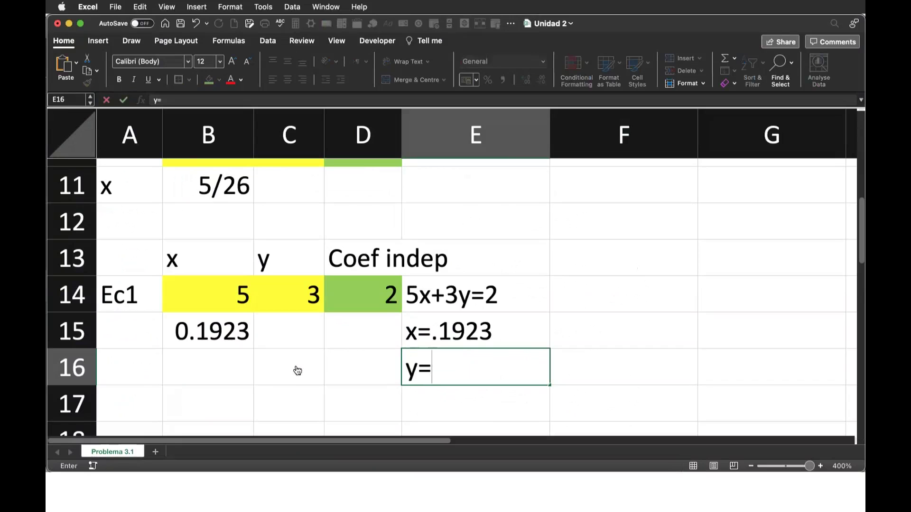
key("super+Tab")
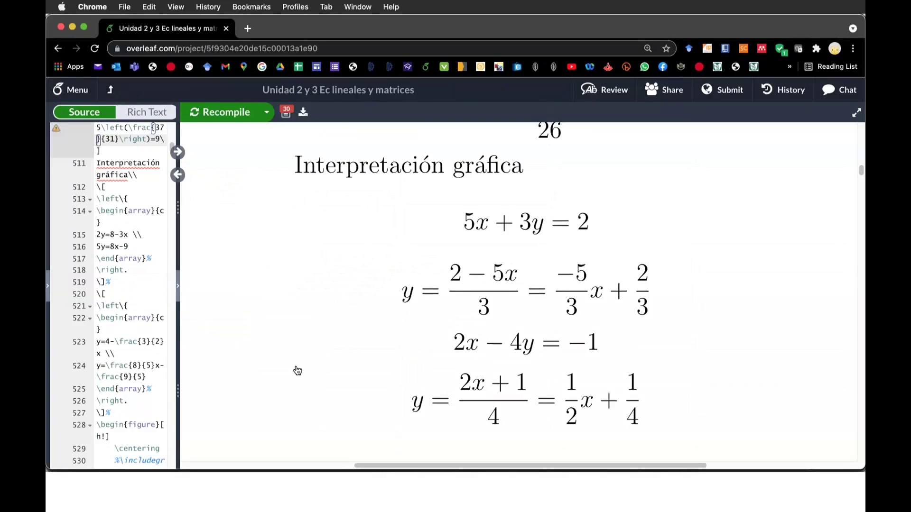
key("super+Tab")
type("y=-5")
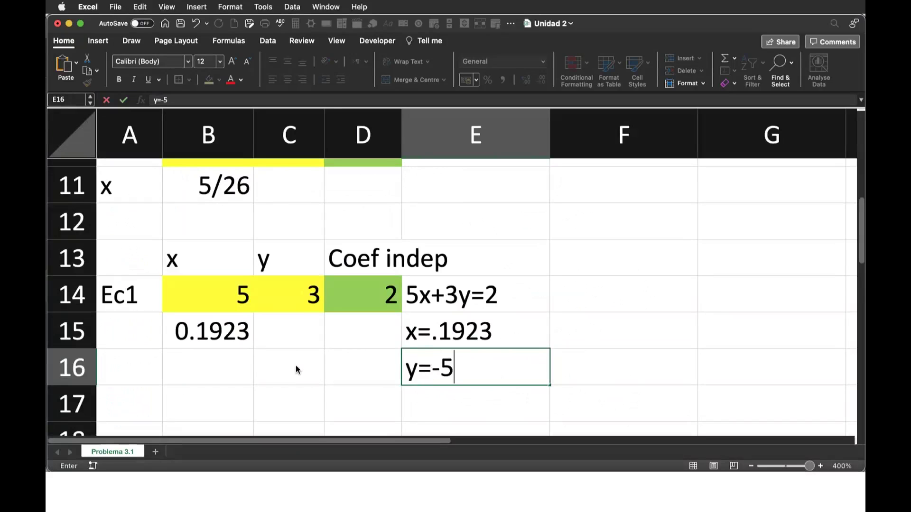
type("x/3")
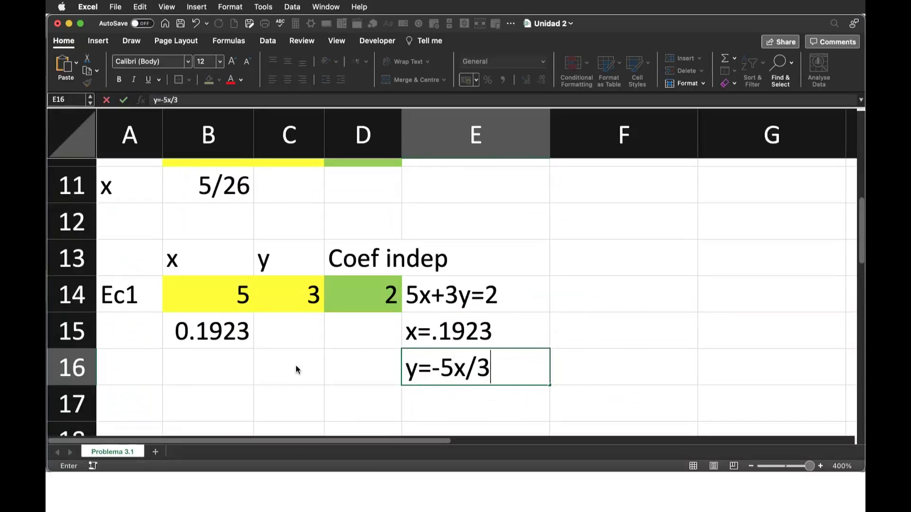
key("super+Tab")
key("super+Tab")
type("+2/3")
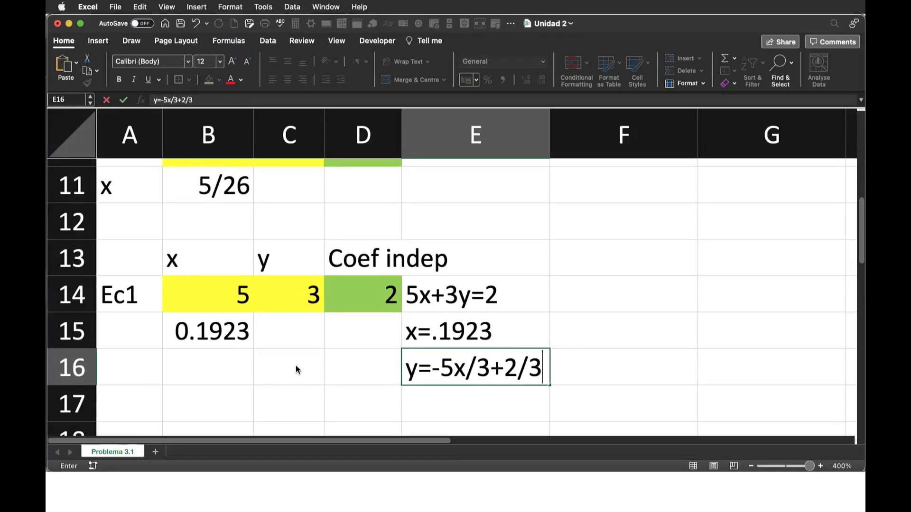
key("Return")
left_click(482, 366)
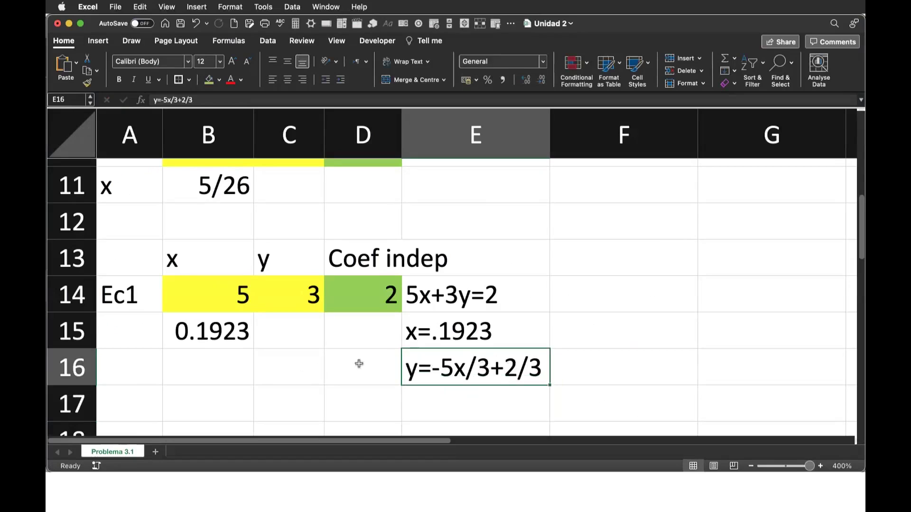
left_click(225, 371)
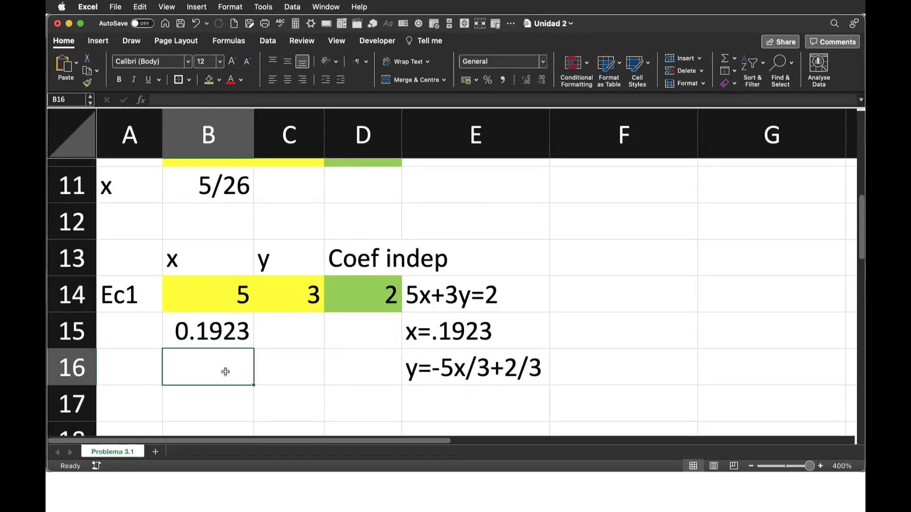
Enter =-5*B15/3+2/3 in B16 so y shows 0.3462, and re-confirm it
type("=")
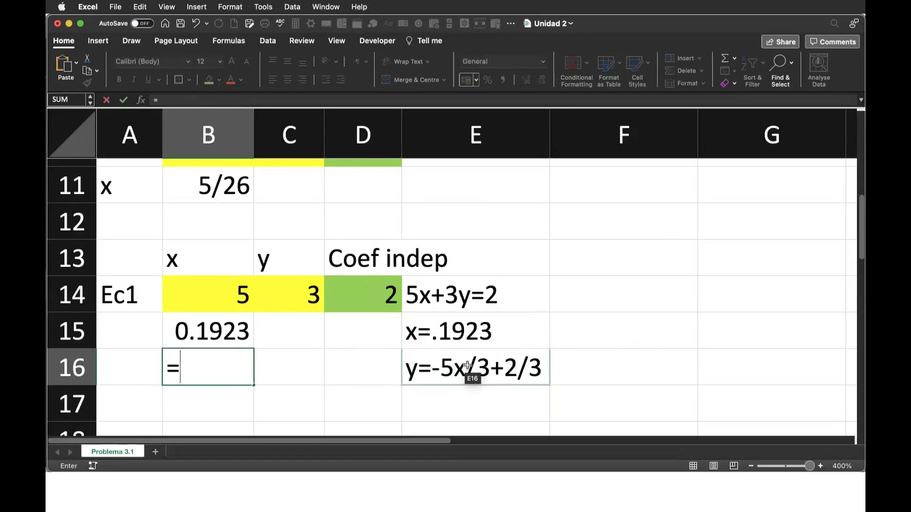
type("-5*")
left_click(212, 331)
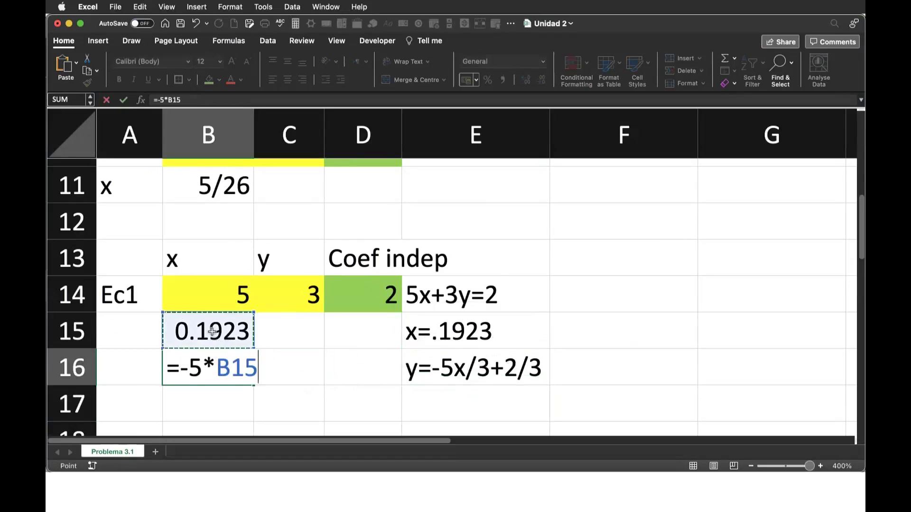
type("/3")
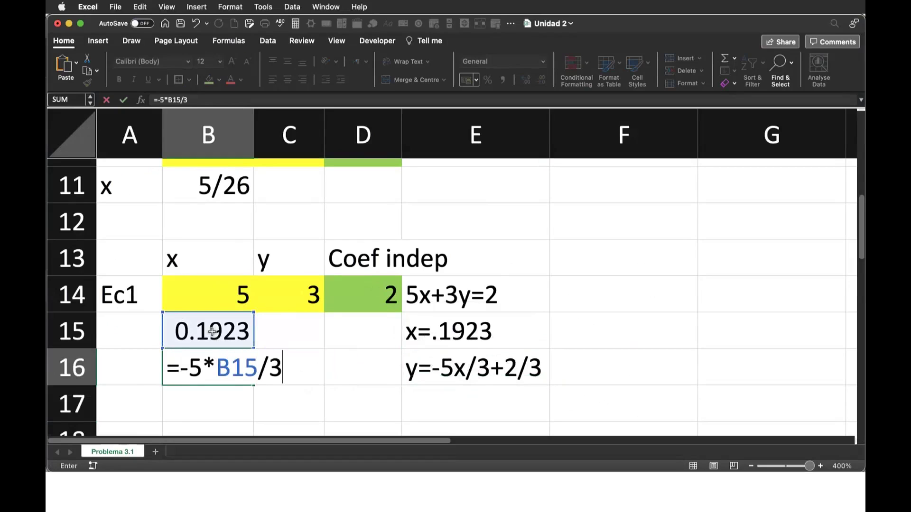
type("+2/3")
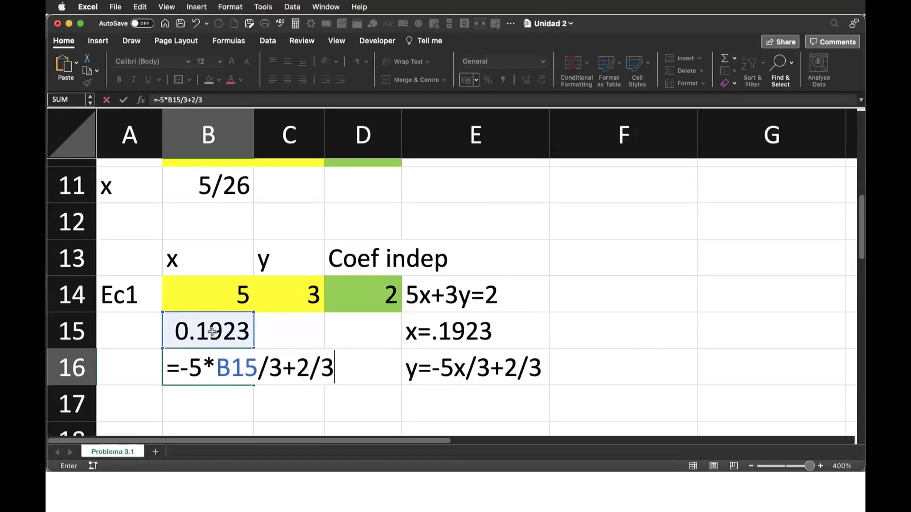
key("Return")
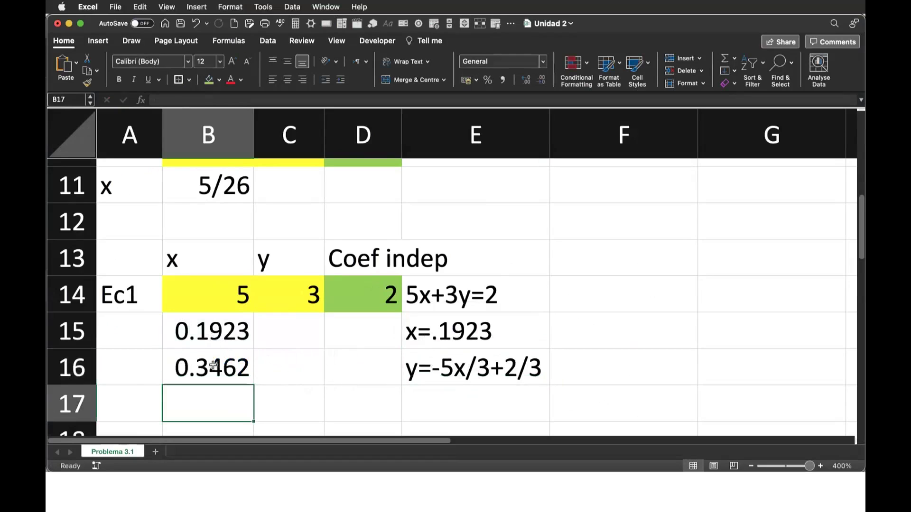
left_click(213, 365)
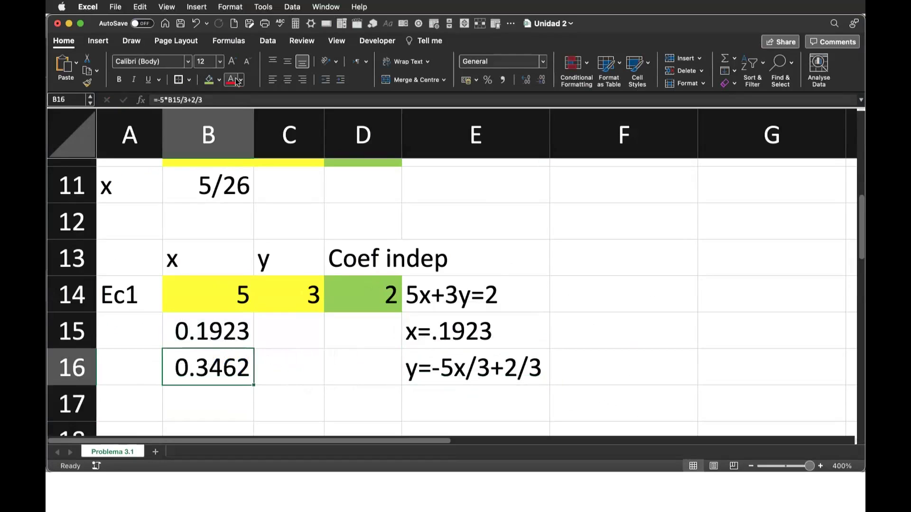
left_click(231, 100)
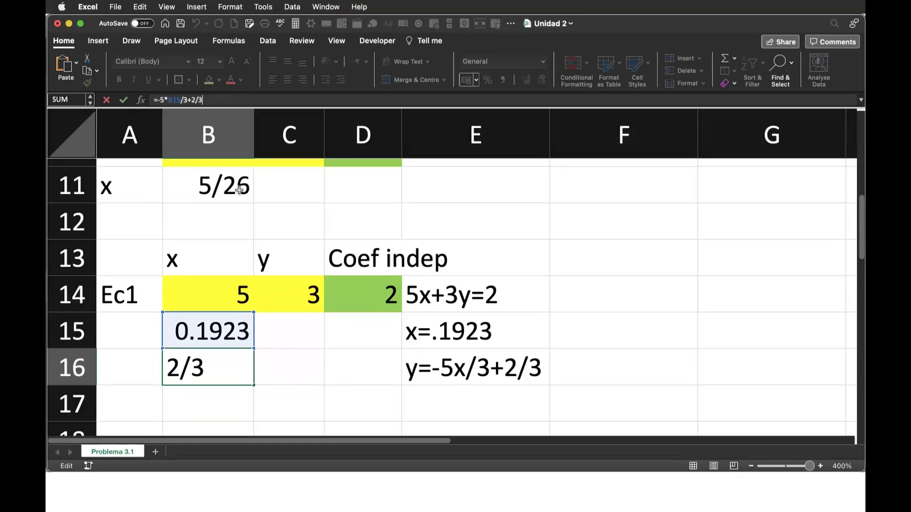
key("Return")
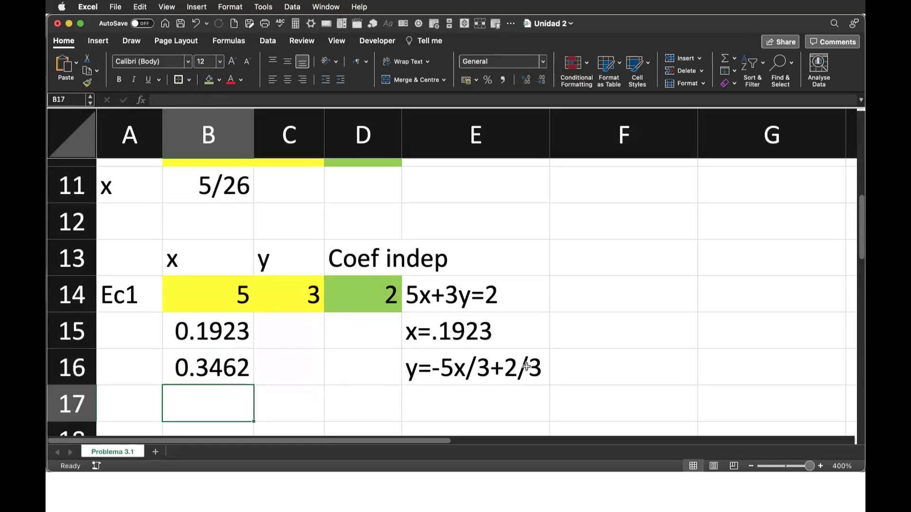
left_click(483, 364)
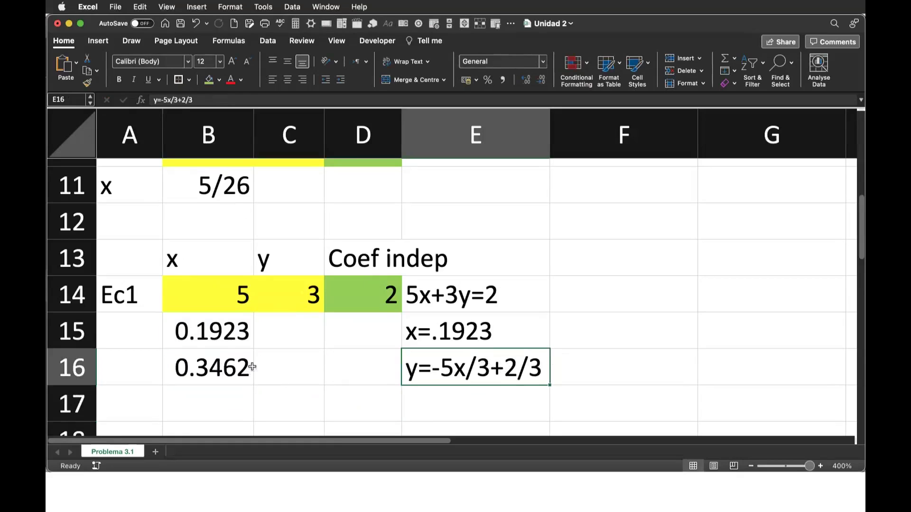
left_click(218, 365)
Format B16 as a fraction up to two digits so y displays 9/26
right_click(218, 366)
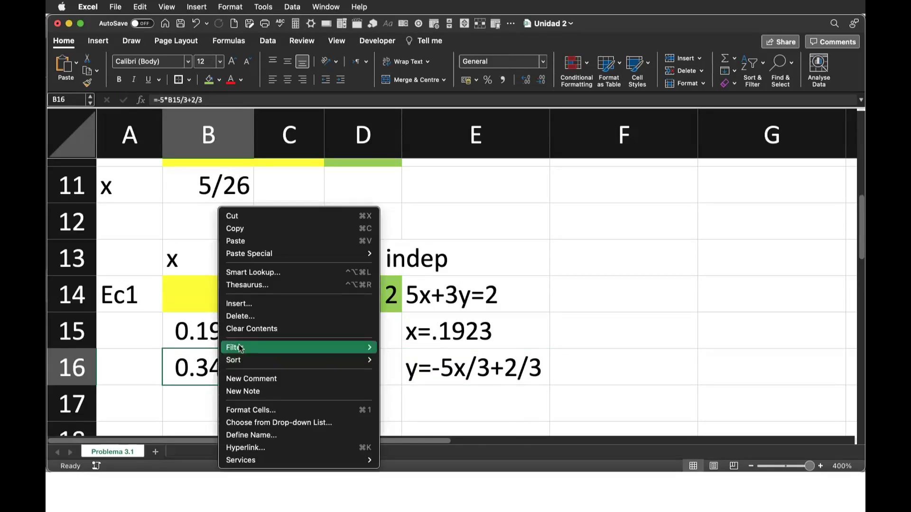
left_click(263, 411)
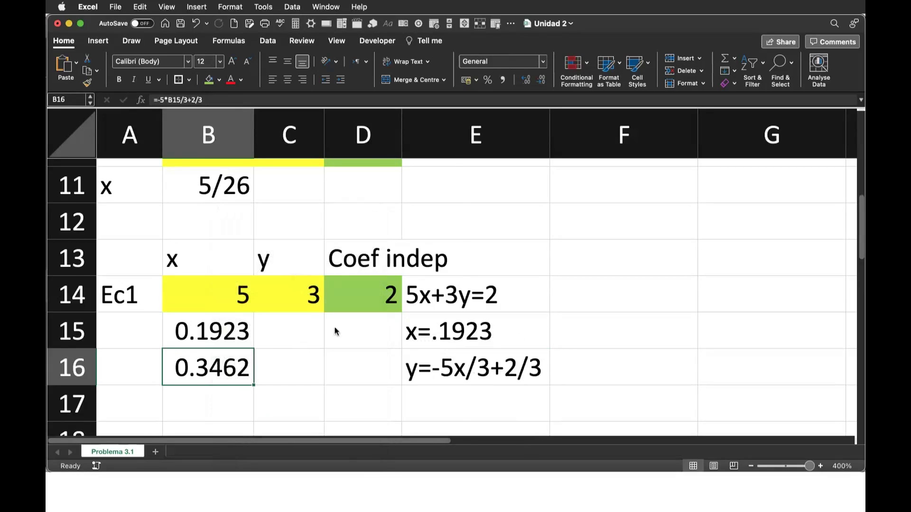
left_click(144, 266)
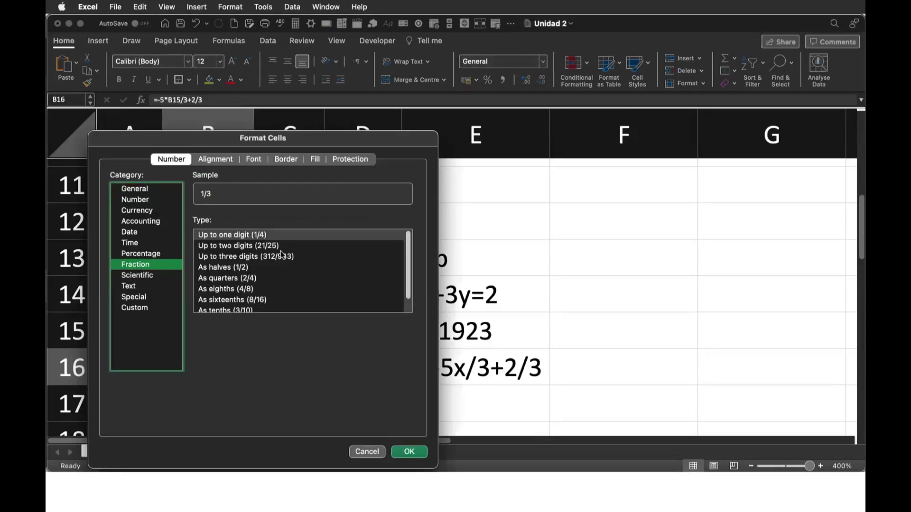
left_click(279, 246)
left_click(409, 451)
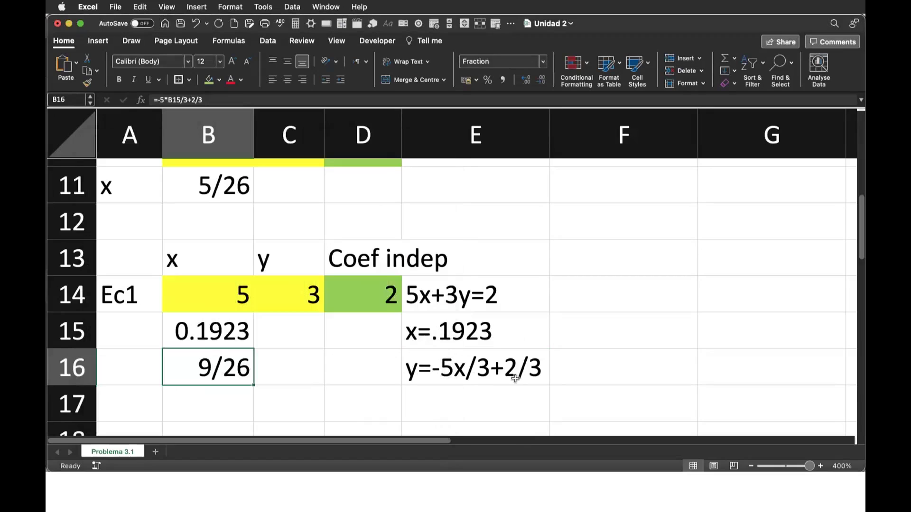
Re-check the x and y values in B15 and B16 against the Overleaf result
scroll(409, 283, "up", 2)
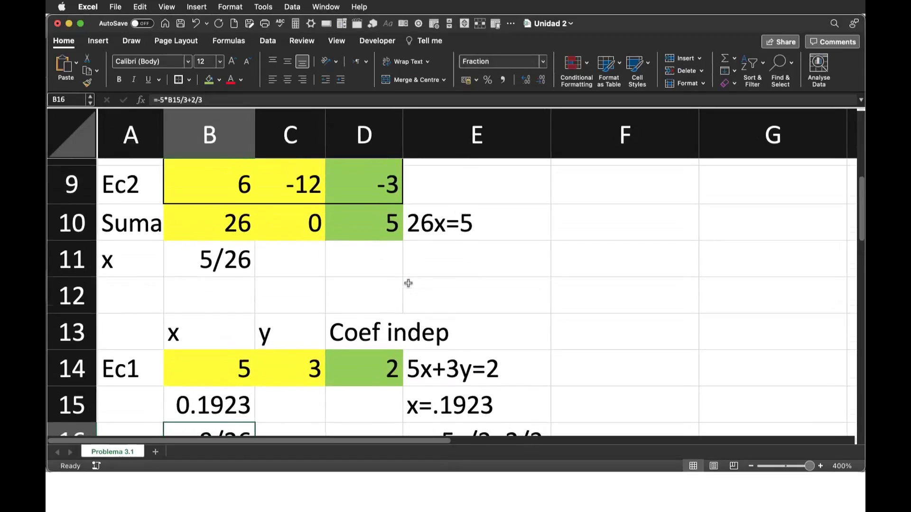
scroll(295, 357, "down", 2)
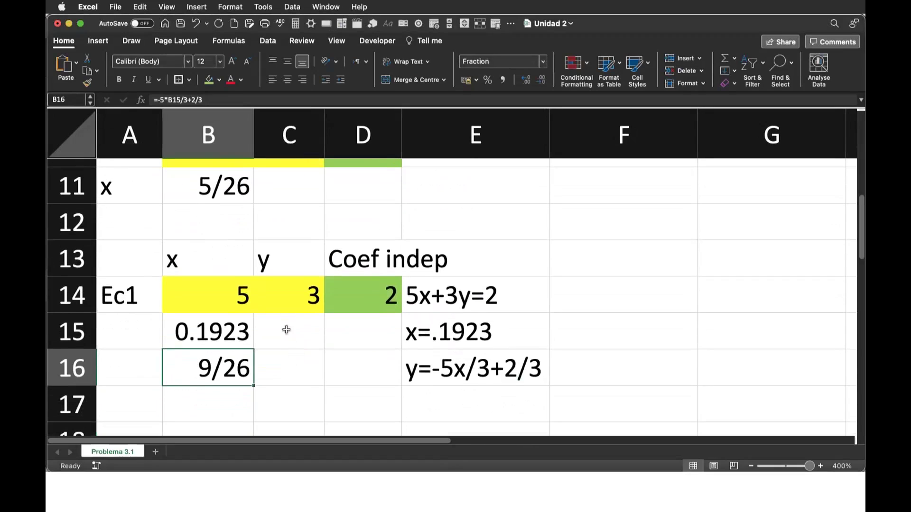
left_click(220, 326)
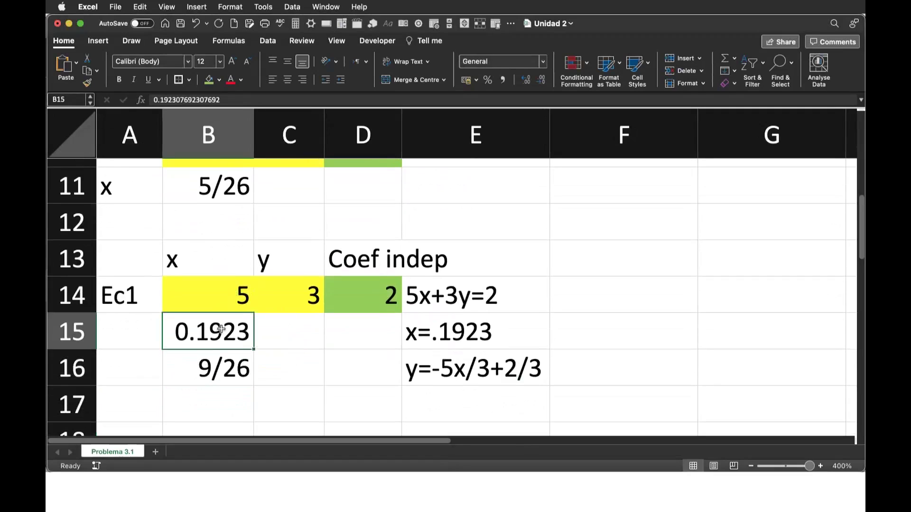
left_click(445, 371)
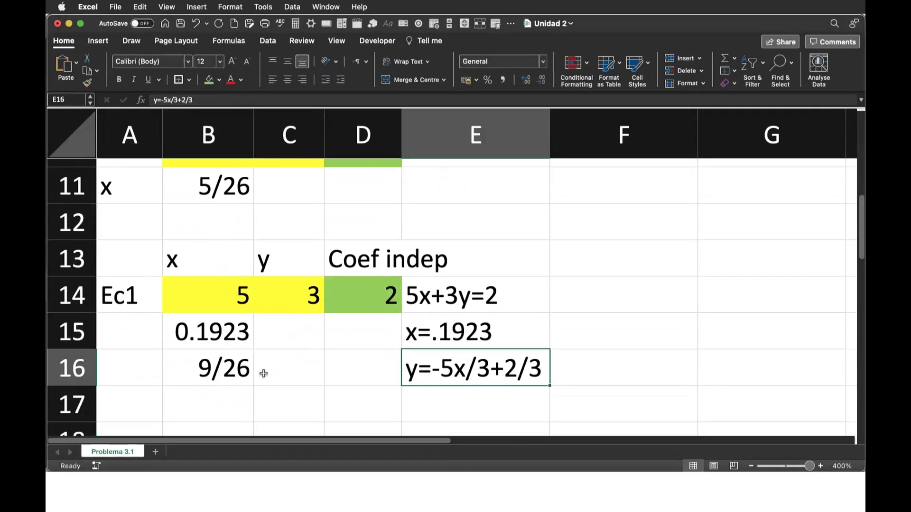
left_click(225, 371)
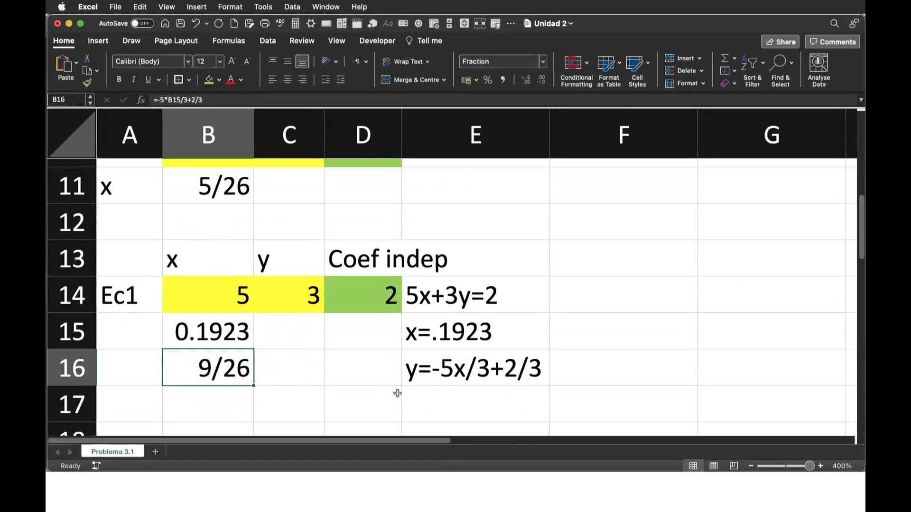
key("super+Tab")
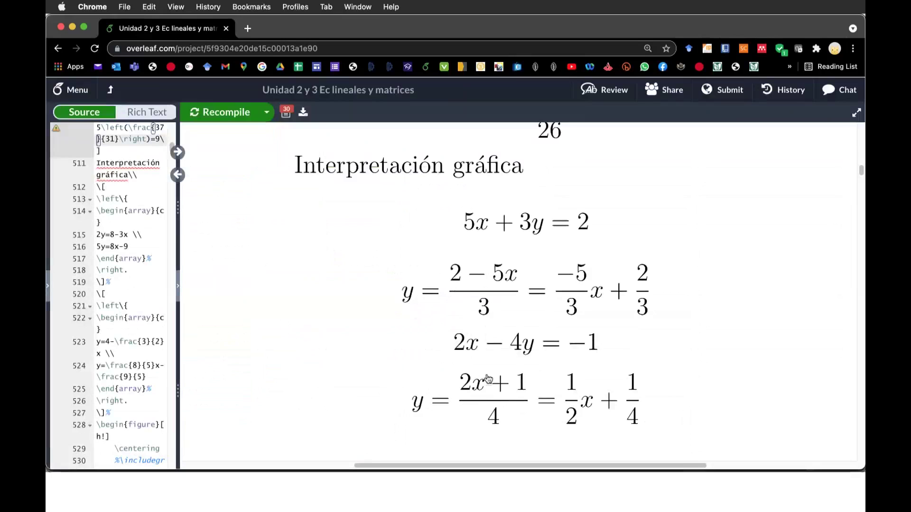
scroll(494, 290, "up", 5)
scroll(494, 330, "up", 5)
scroll(494, 327, "up", 2)
scroll(495, 328, "up", 2)
key("super+Tab")
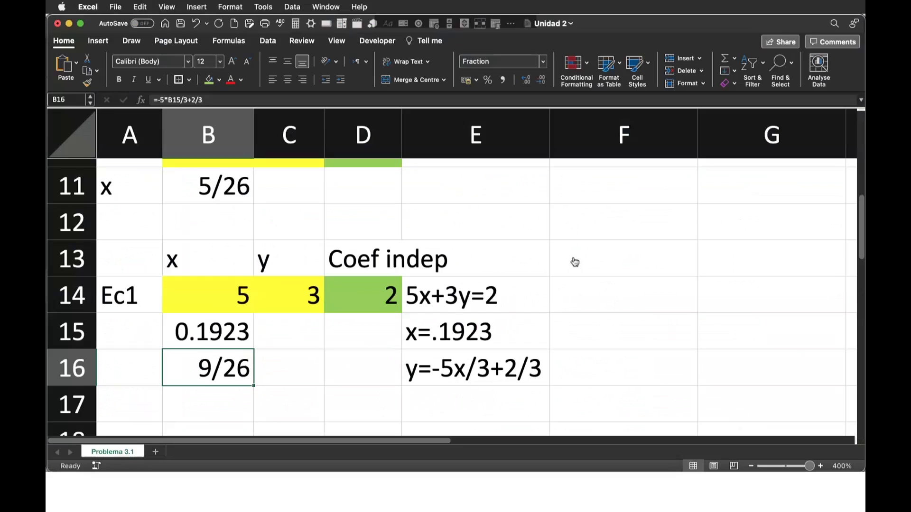
Copy the coloured Ec2 row A3:D3 with values 2, -4, -1
scroll(516, 292, "down", 1)
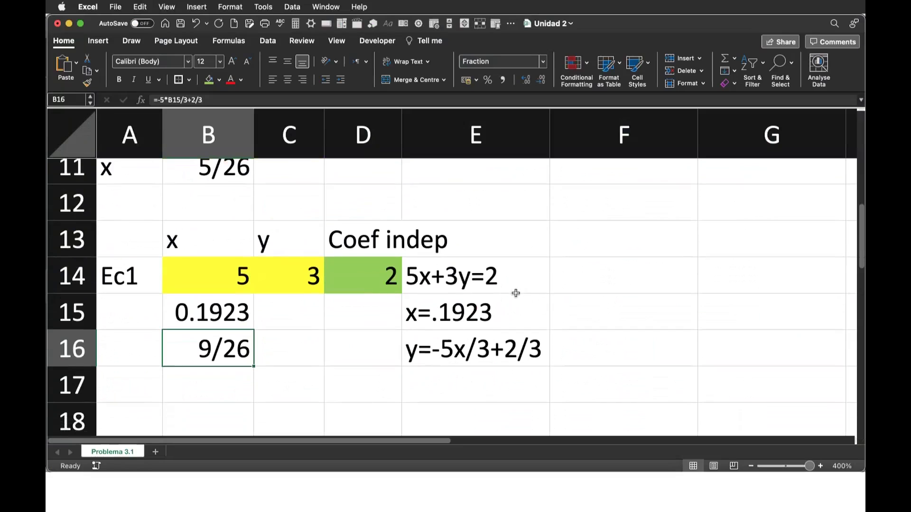
left_click(205, 314)
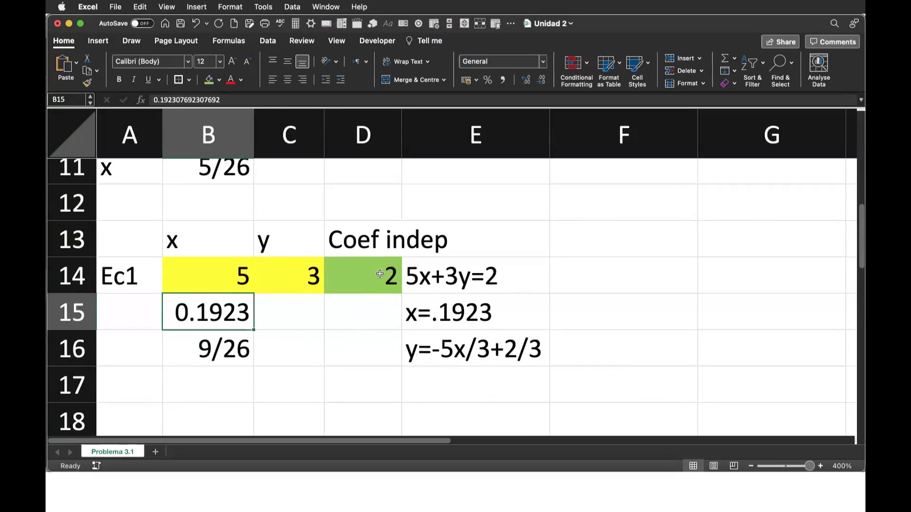
scroll(414, 350, "up", 1)
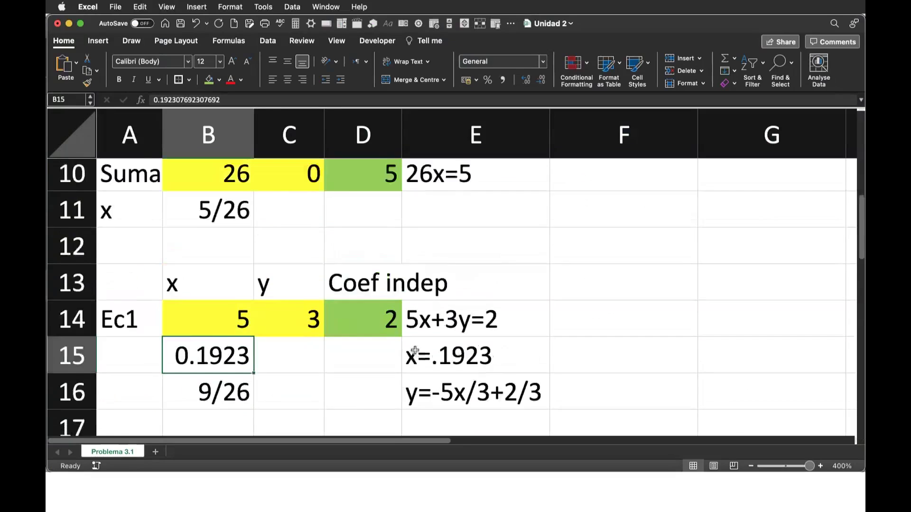
scroll(414, 350, "up", 9)
left_click_drag(117, 252, 371, 256)
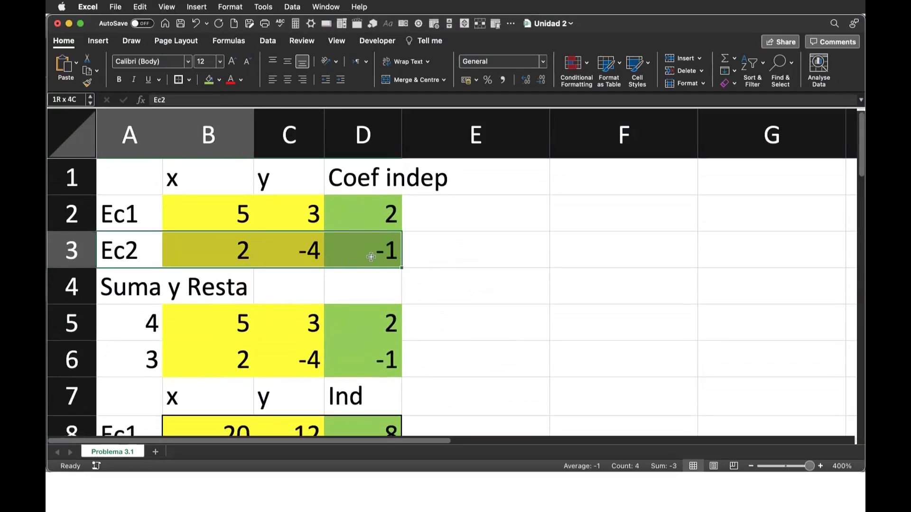
key("super+c")
Paste the Ec2 row into A18, then select the x value in B15
scroll(479, 322, "down", 6)
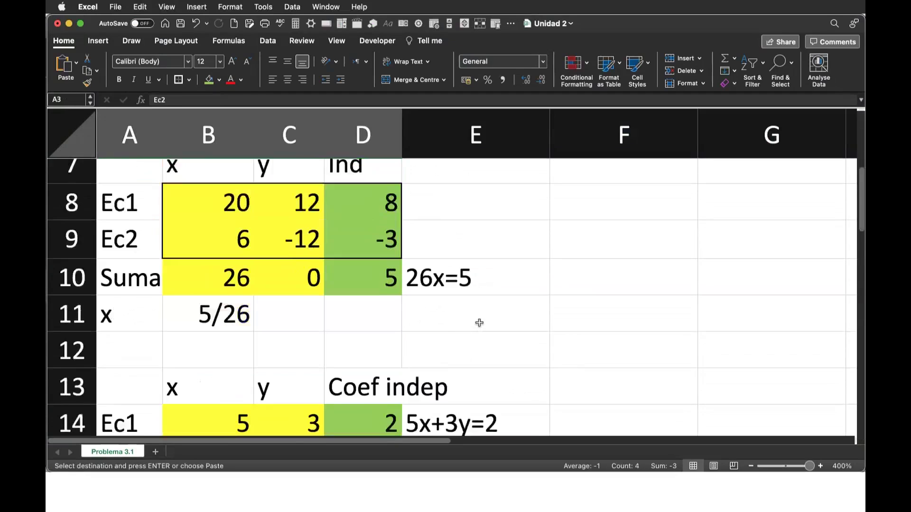
scroll(479, 323, "down", 6)
scroll(479, 322, "down", 1)
left_click(134, 318)
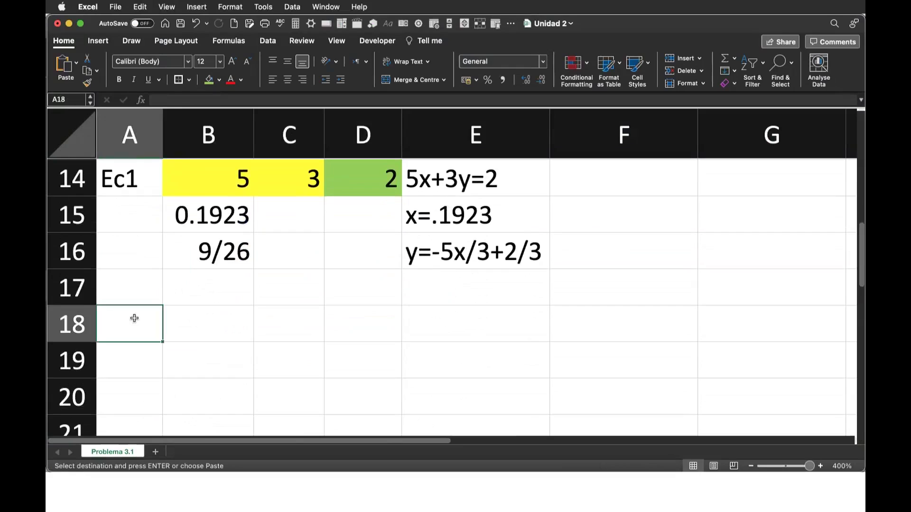
key("super+v")
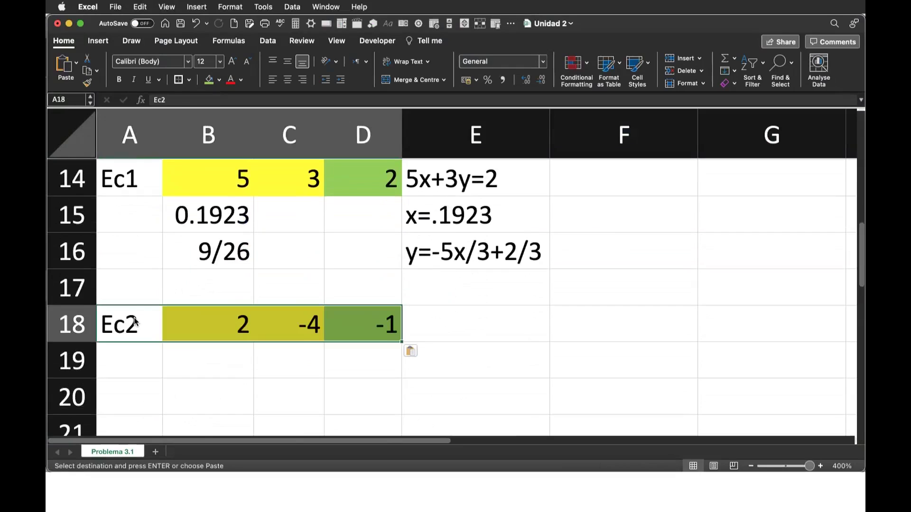
left_click(469, 337)
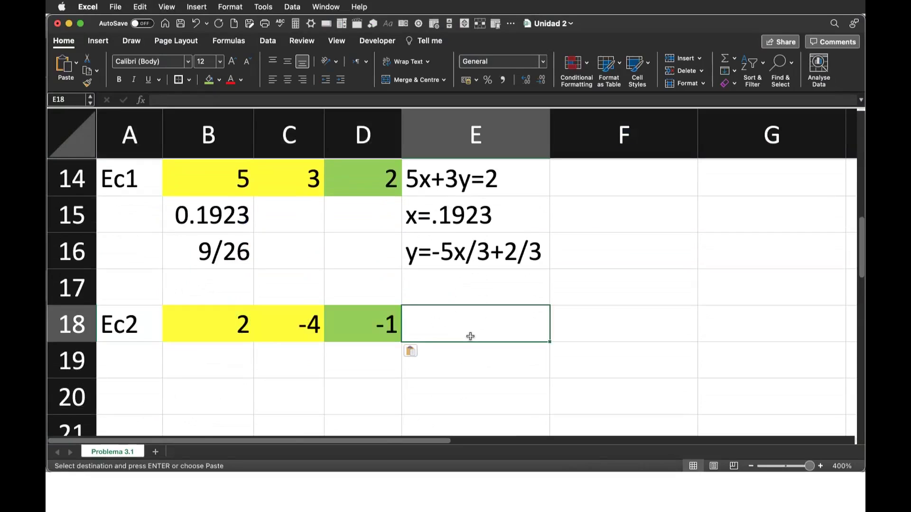
scroll(465, 380, "up", 1)
scroll(382, 299, "up", 1)
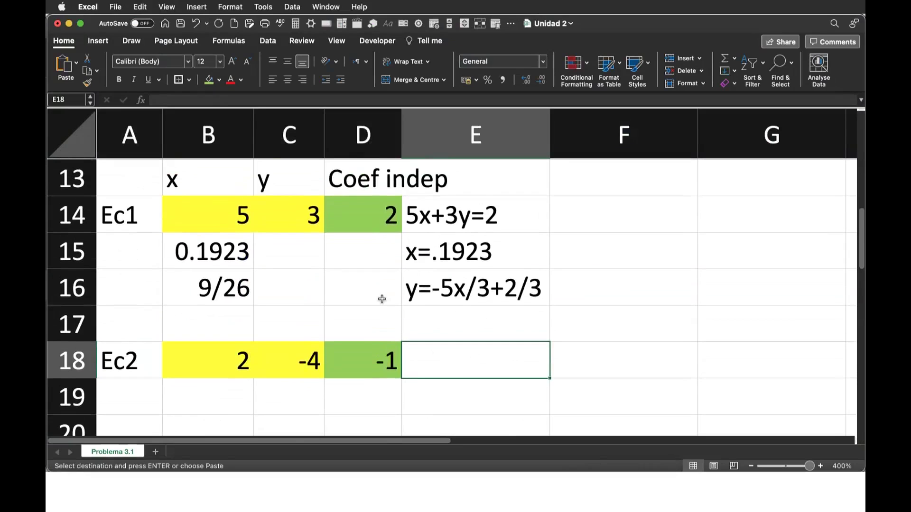
scroll(382, 299, "up", 1)
scroll(382, 299, "up", 1)
scroll(382, 299, "down", 2)
scroll(381, 299, "down", 1)
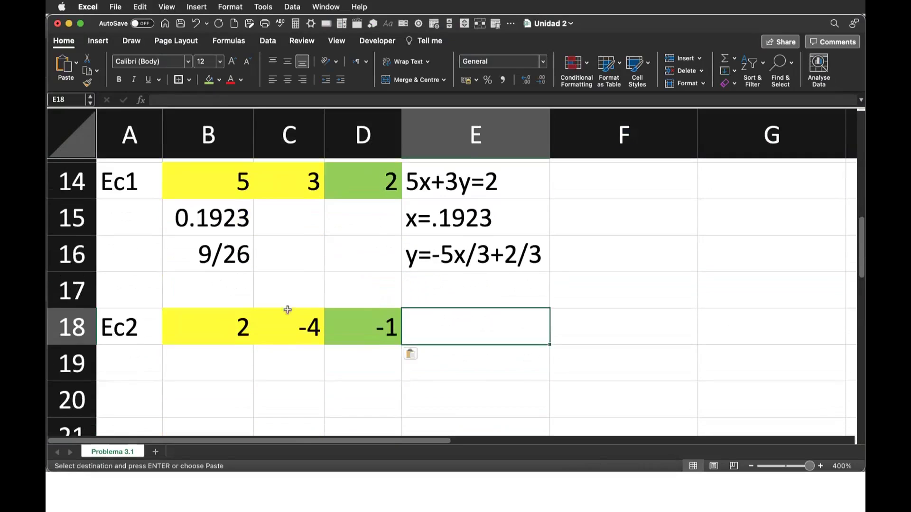
left_click(224, 218)
Copy x into B19 and paste y into C19 as the value 0.35 only
key("super+c")
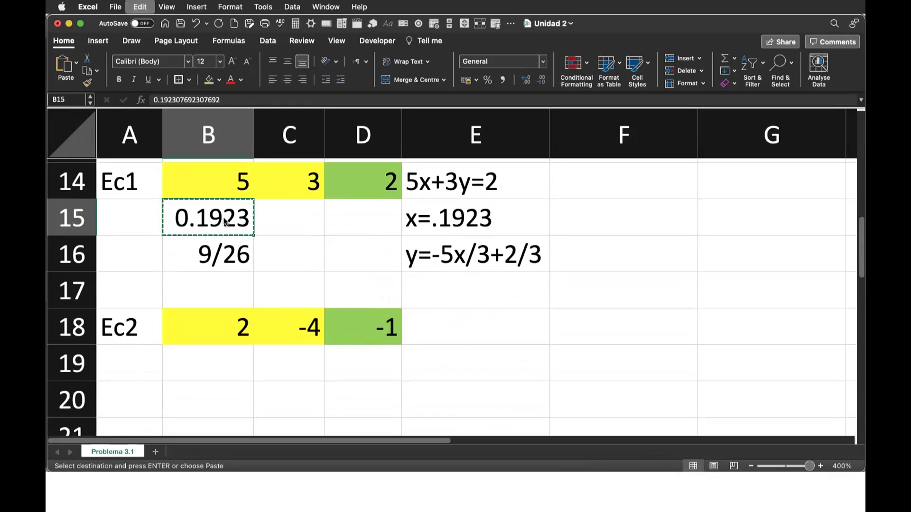
left_click(216, 359)
key("super+v")
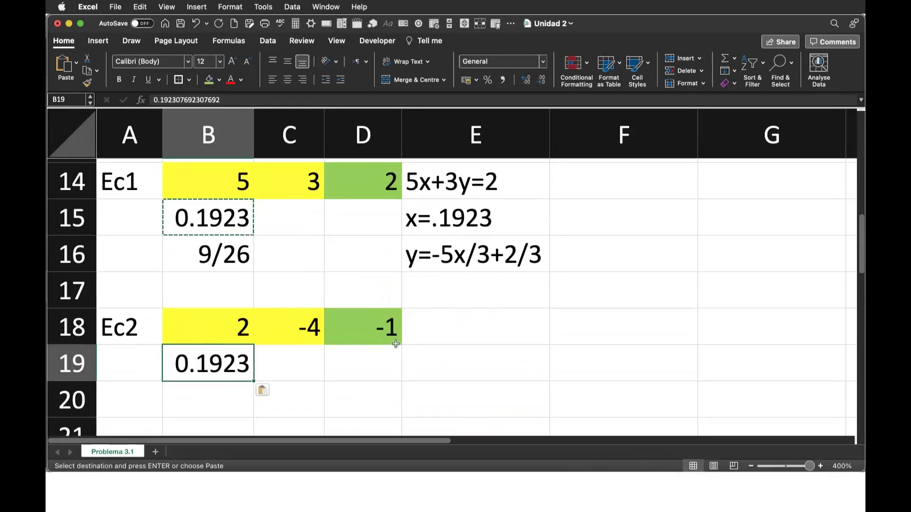
left_click(215, 250)
key("super+c")
left_click(287, 350)
key("super+v")
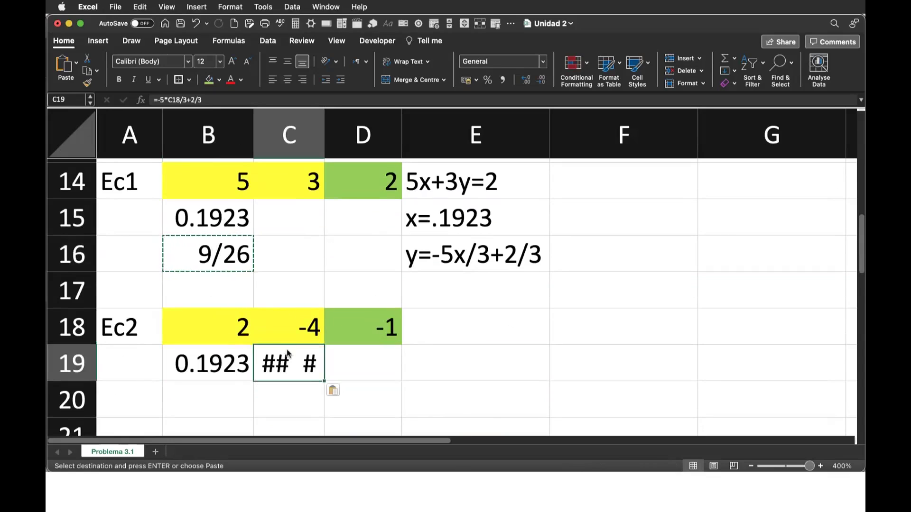
left_click(337, 391)
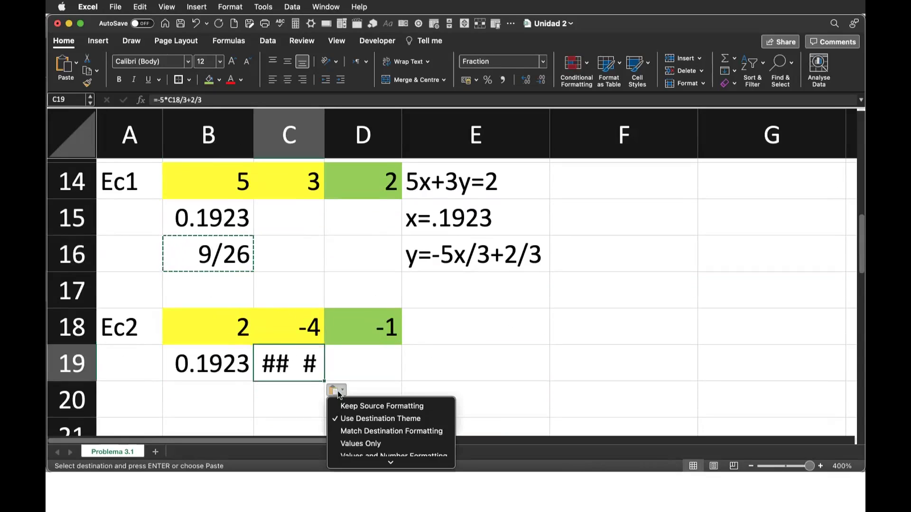
left_click(367, 444)
left_click(436, 365)
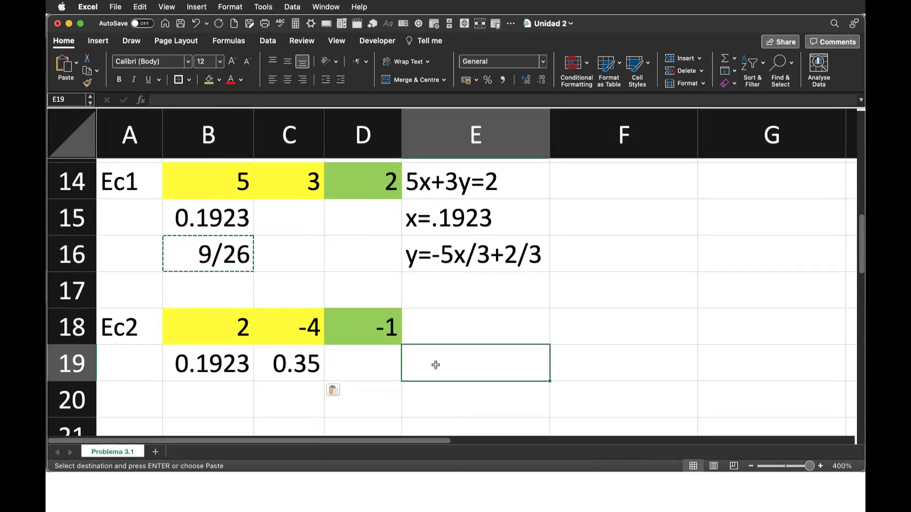
Label the Ec2 row 2x-4y=-1 in E18
left_click(459, 327)
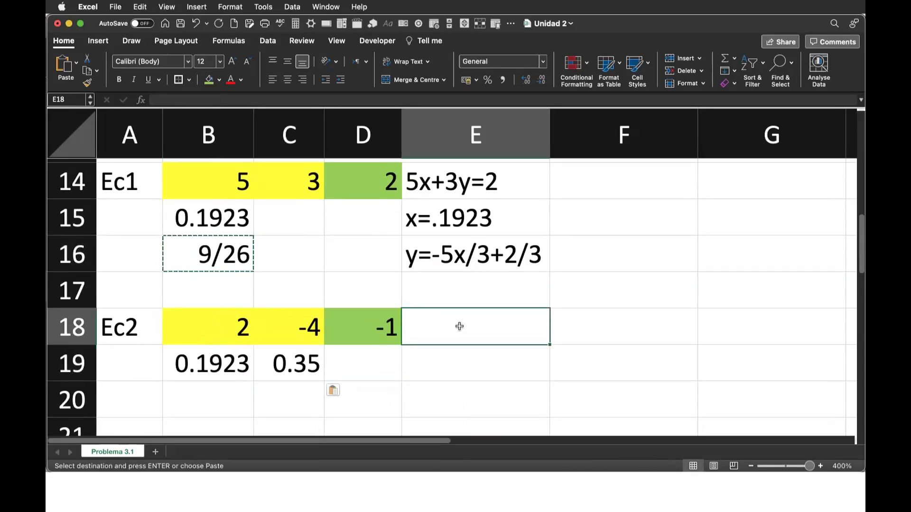
type("2x")
type("-4")
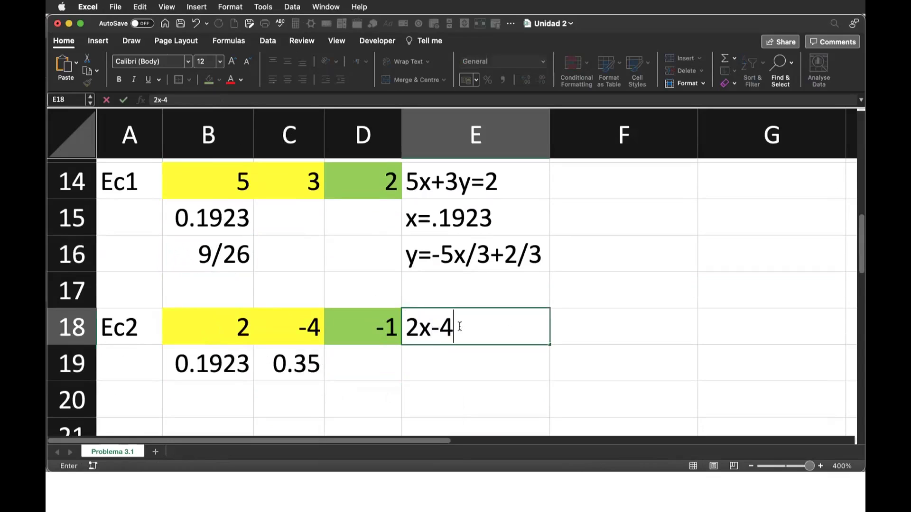
type("y=")
type("-1")
key("Return")
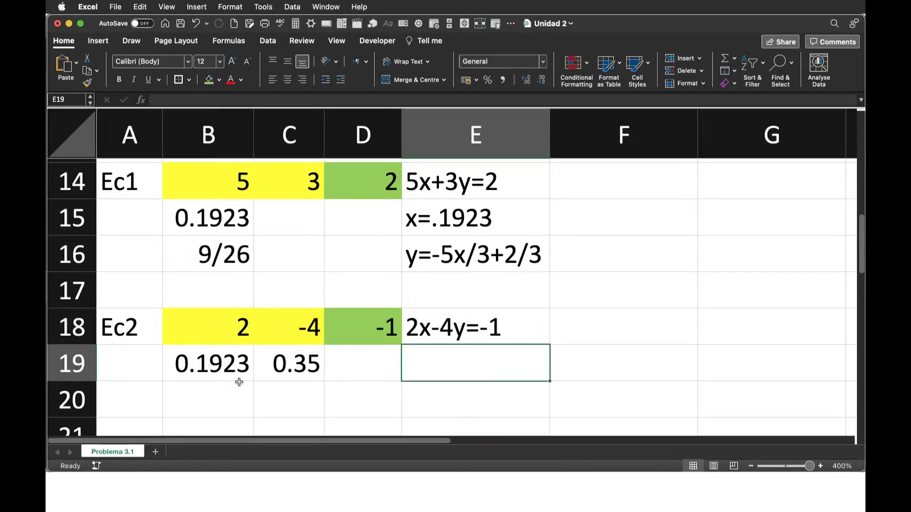
left_click(219, 393)
Enter a first Ec2 check in B20 as =B18*B19-C18*C19
type("=")
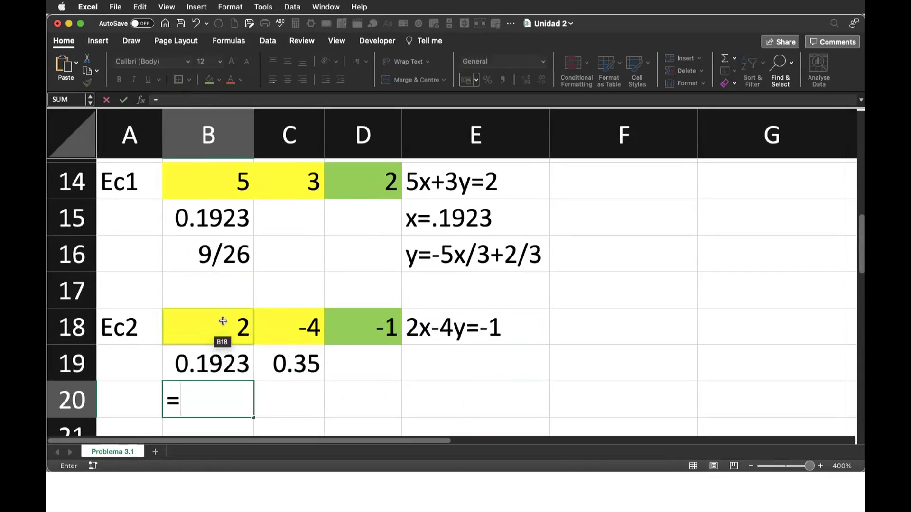
left_click(223, 321)
type("*")
left_click(222, 359)
type("-")
left_click(276, 328)
type("*")
left_click(300, 363)
key("Return")
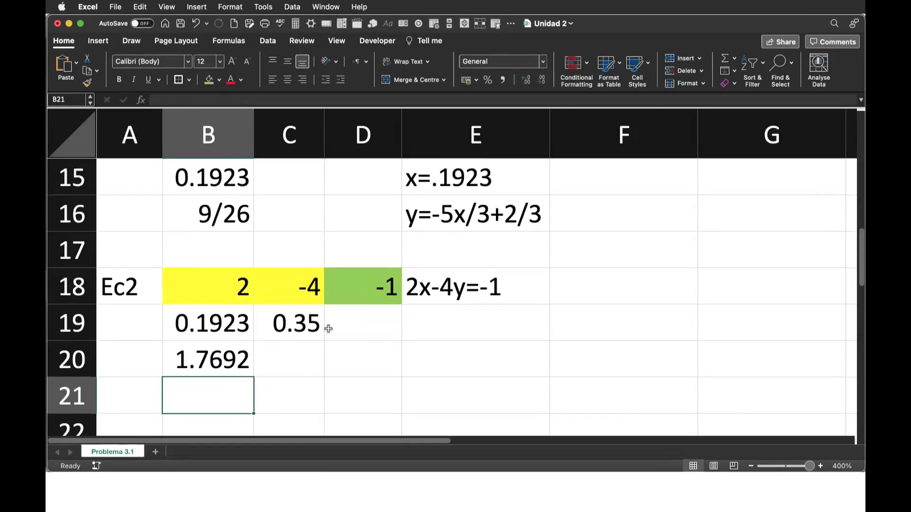
Inspect the full y value in C19 and the check formula in B20
scroll(328, 328, "up", 1)
left_click(308, 351)
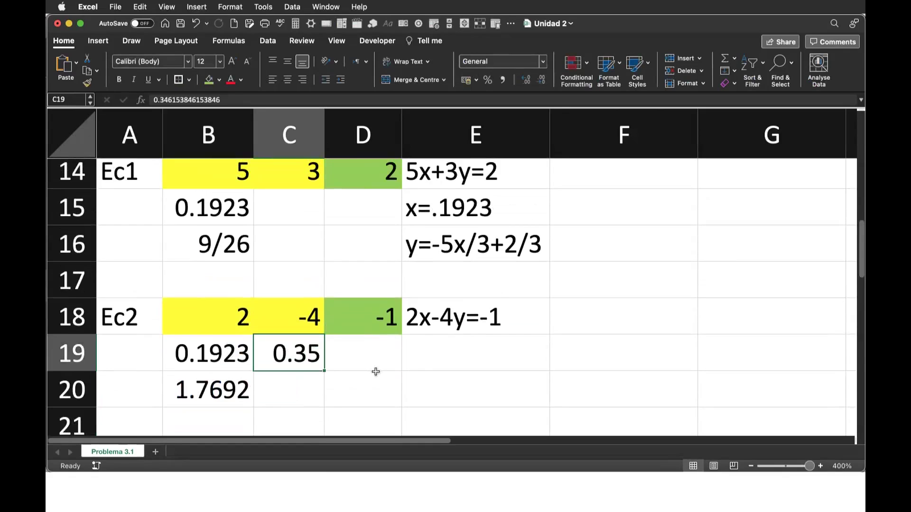
scroll(375, 370, "up", 1)
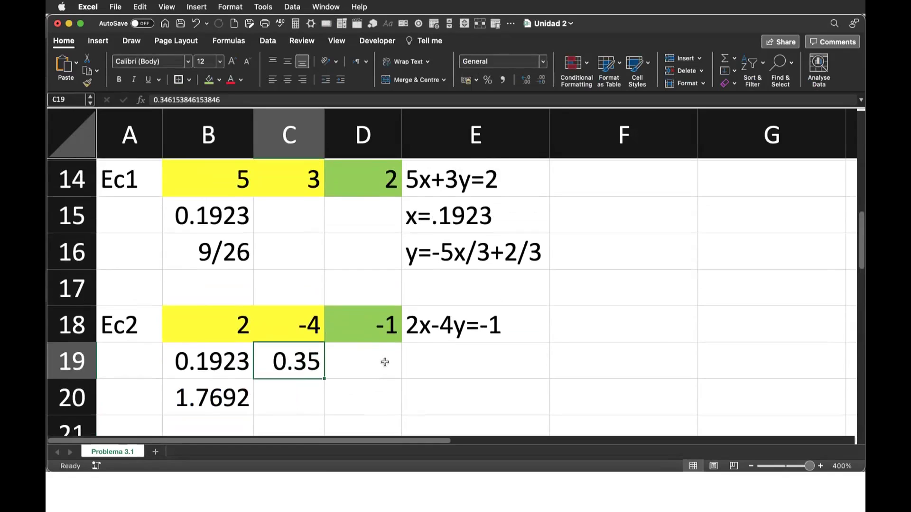
left_click(228, 397)
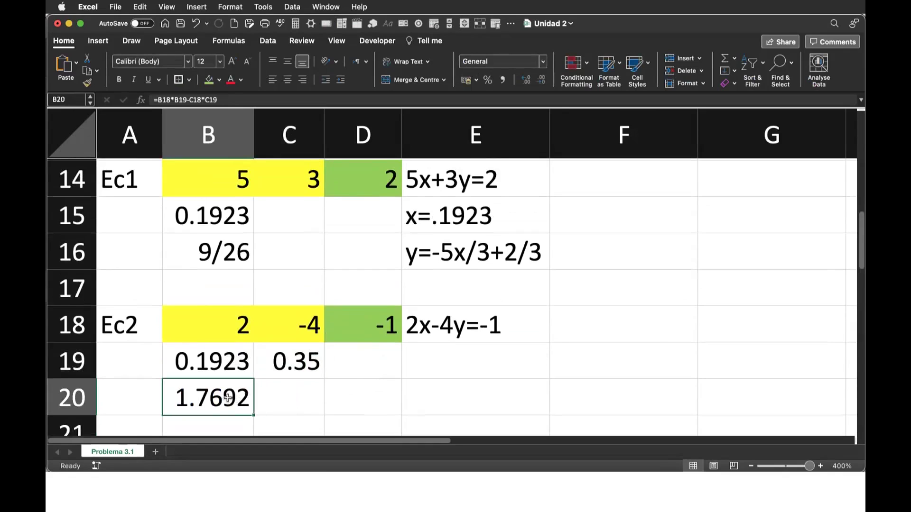
Rewrite B20 as =B18*B19+C18*C19 so the check returns -1
left_click(236, 101)
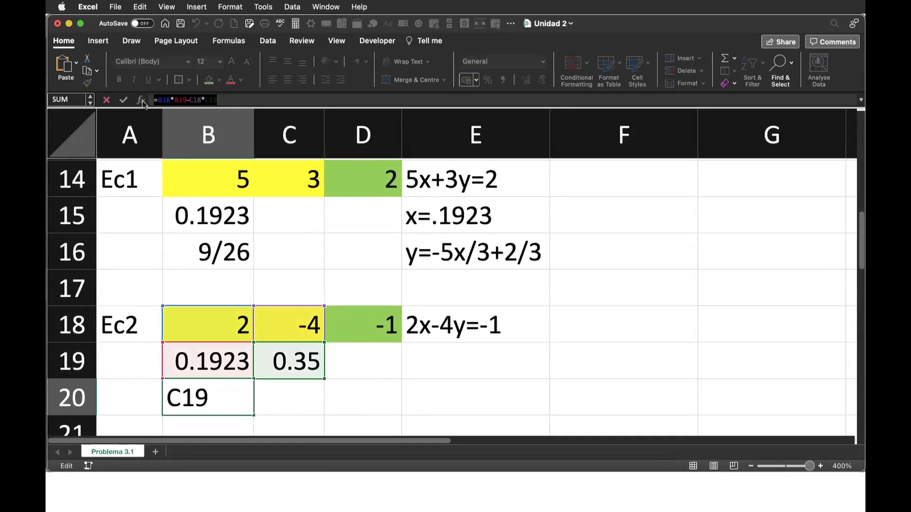
key("BackSpace")
type("=")
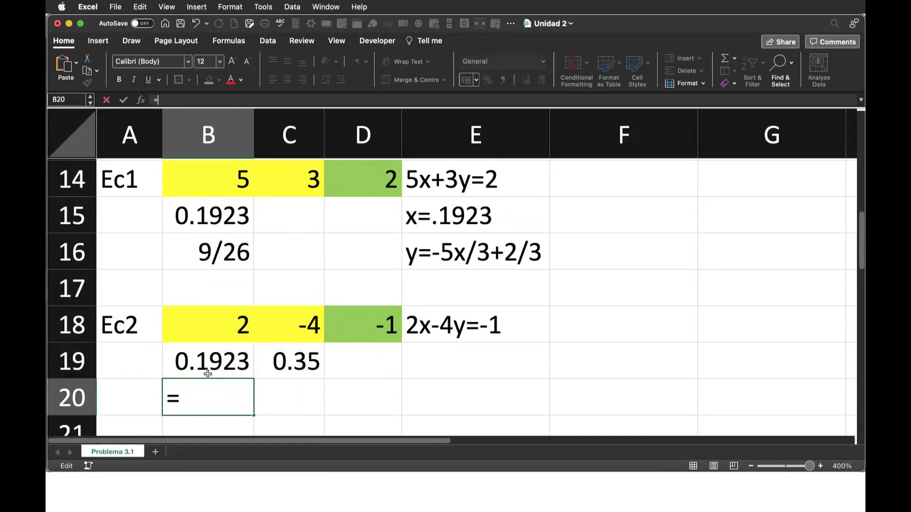
left_click(212, 329)
type("*")
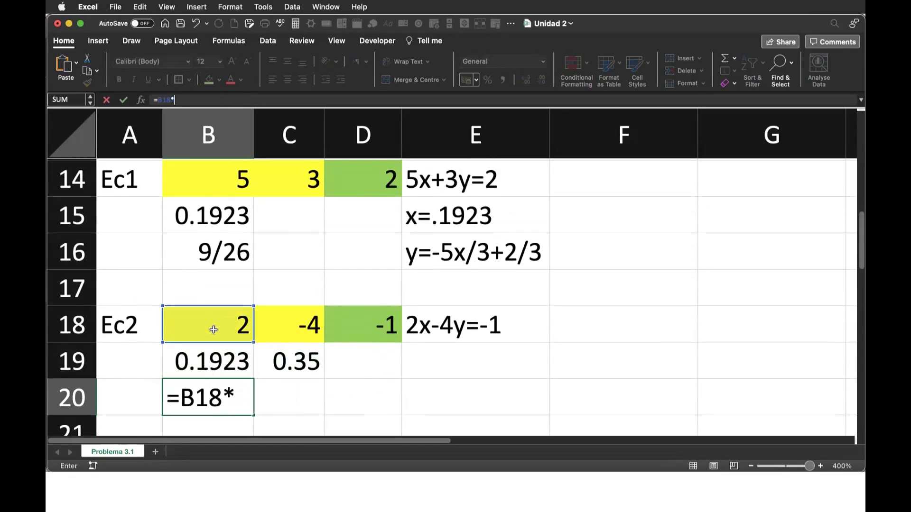
left_click(219, 362)
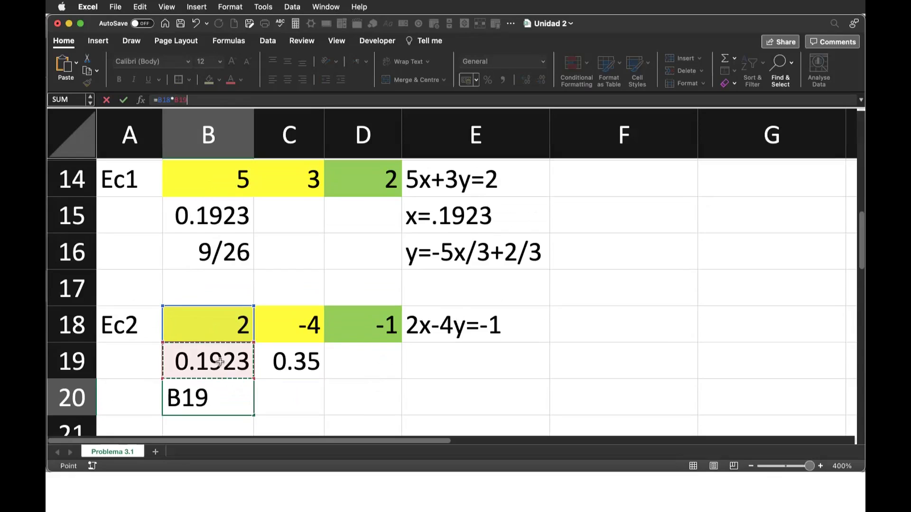
type("+")
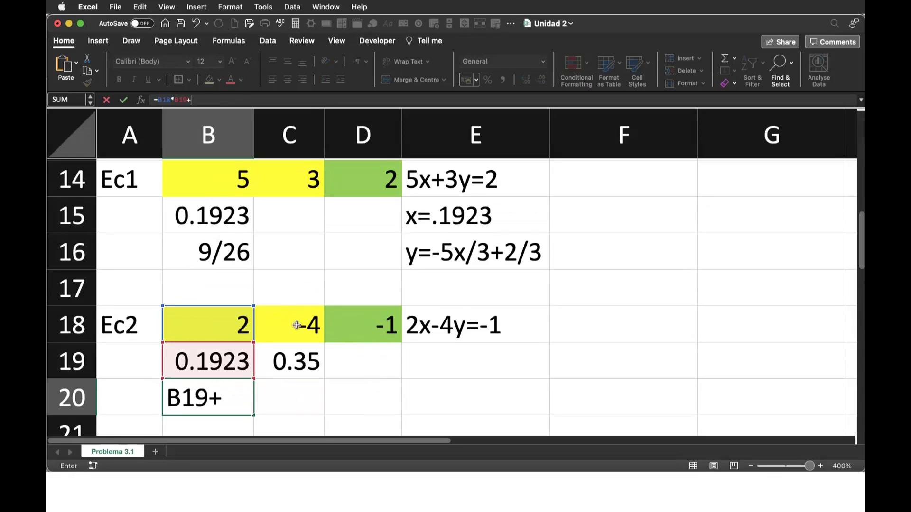
left_click(297, 326)
type("*")
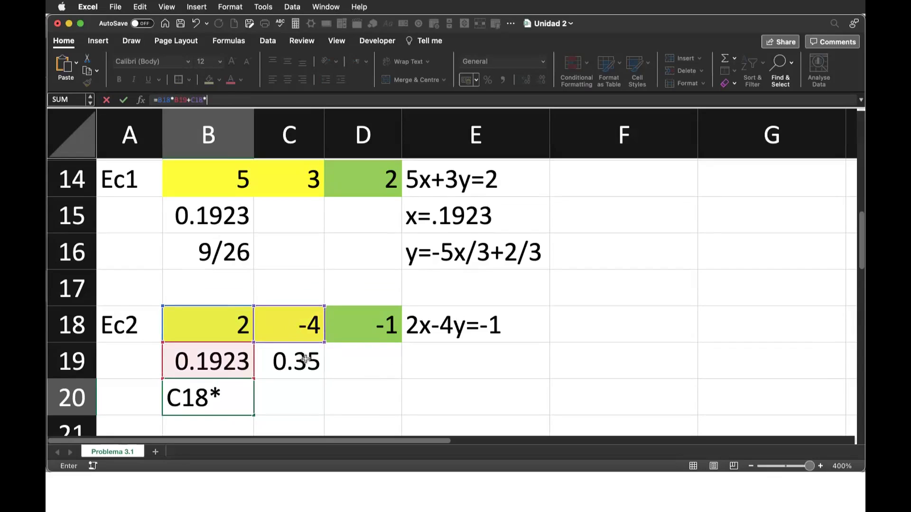
left_click(306, 360)
key("Return")
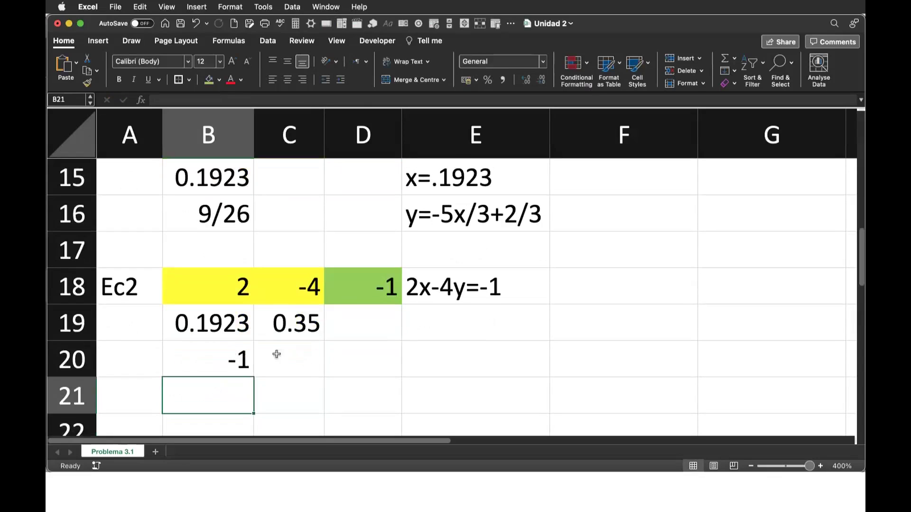
left_click(230, 354)
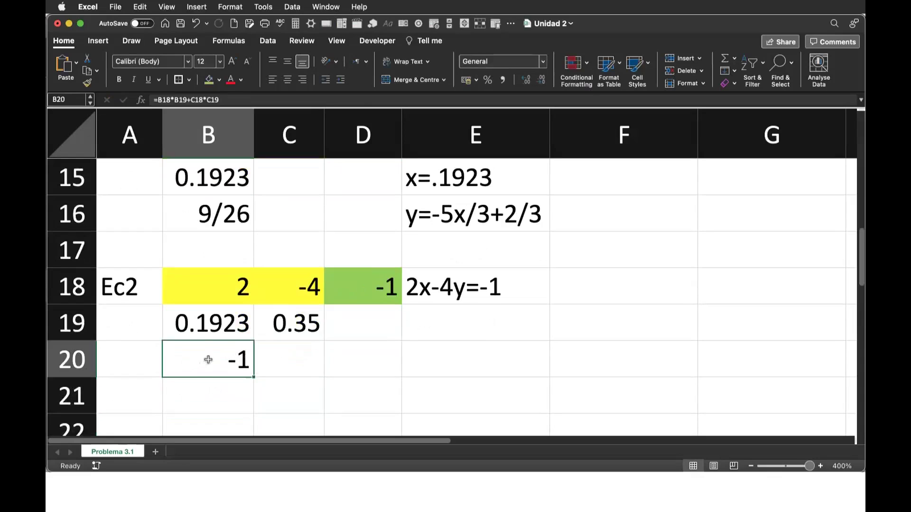
Fill the -1 result in B20 green like D18, briefly checking Overleaf
left_click(209, 79)
scroll(428, 276, "up", 10)
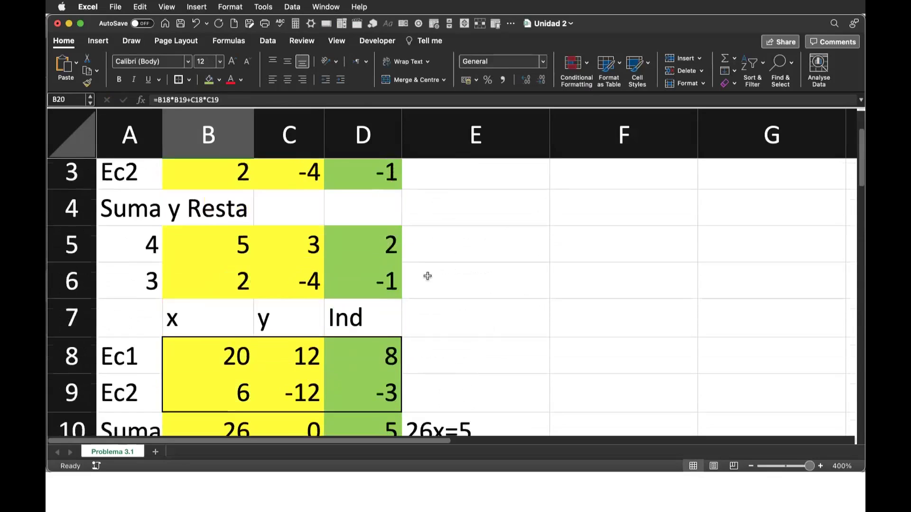
scroll(427, 276, "up", 2)
key("super+Tab")
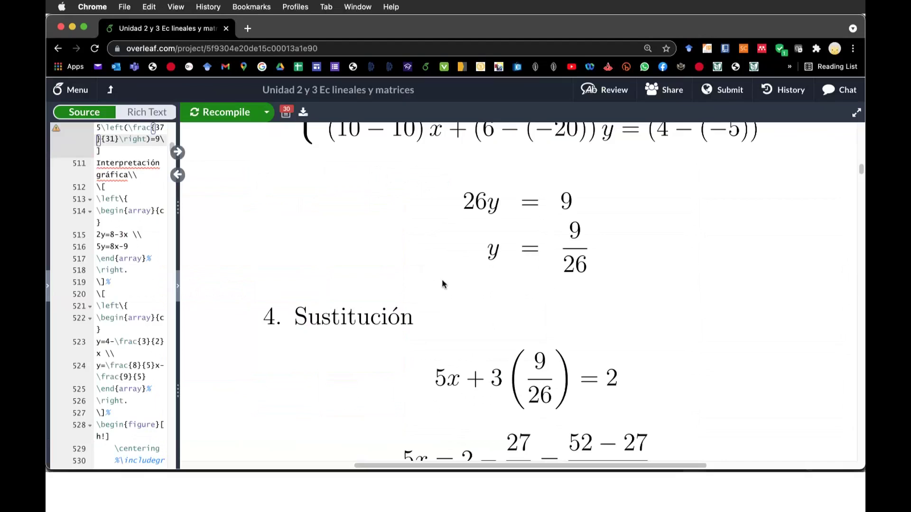
key("super+Tab")
Scroll through the sheet to review the finished checks, then switch to the Overleaf write-up
scroll(449, 357, "down", 5)
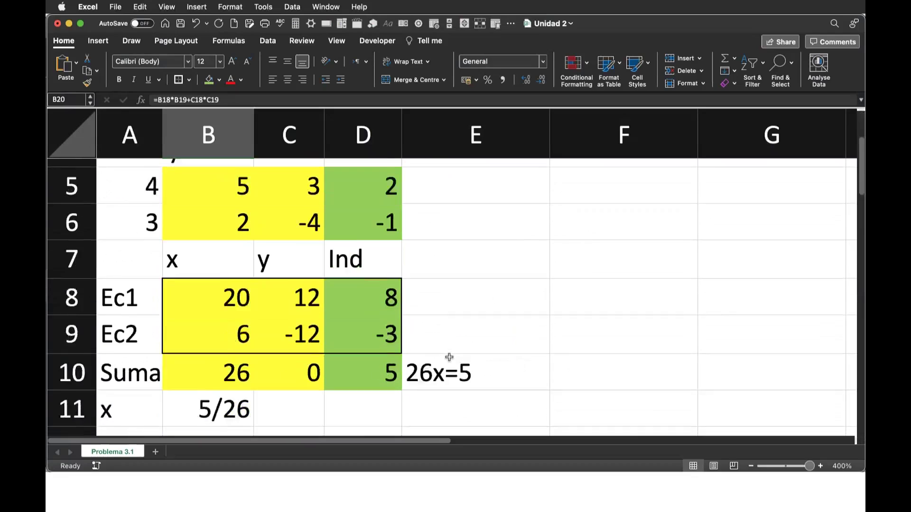
scroll(449, 356, "down", 1)
scroll(449, 356, "down", 1)
scroll(449, 357, "down", 1)
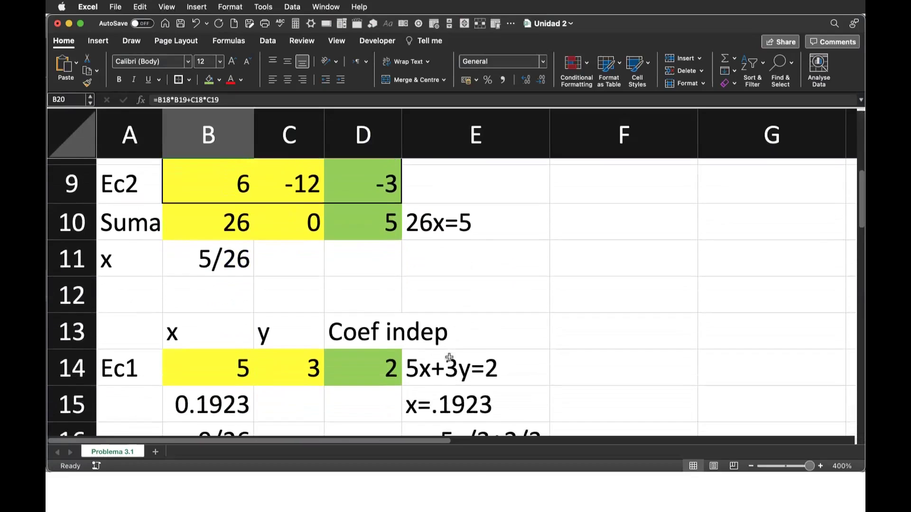
scroll(449, 357, "down", 2)
scroll(449, 357, "down", 3)
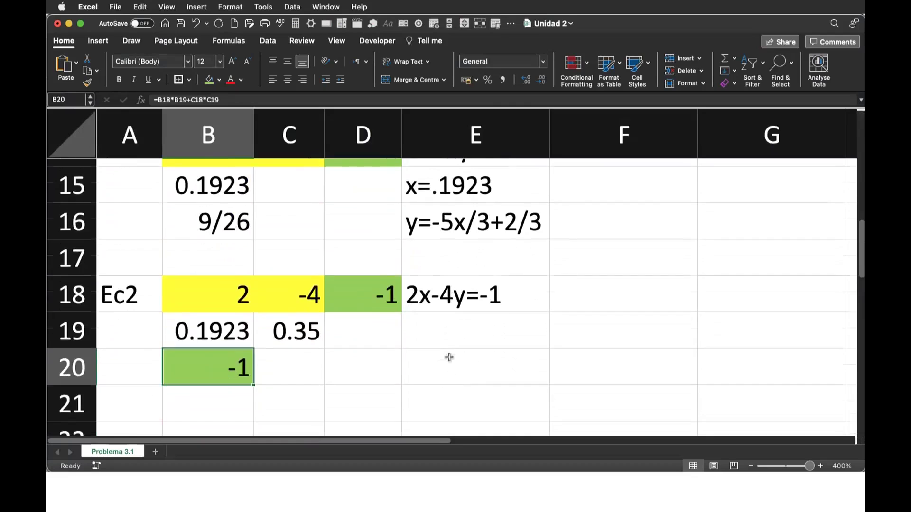
scroll(449, 356, "up", 10)
scroll(449, 357, "up", 1)
scroll(449, 357, "up", 1)
scroll(449, 357, "down", 2)
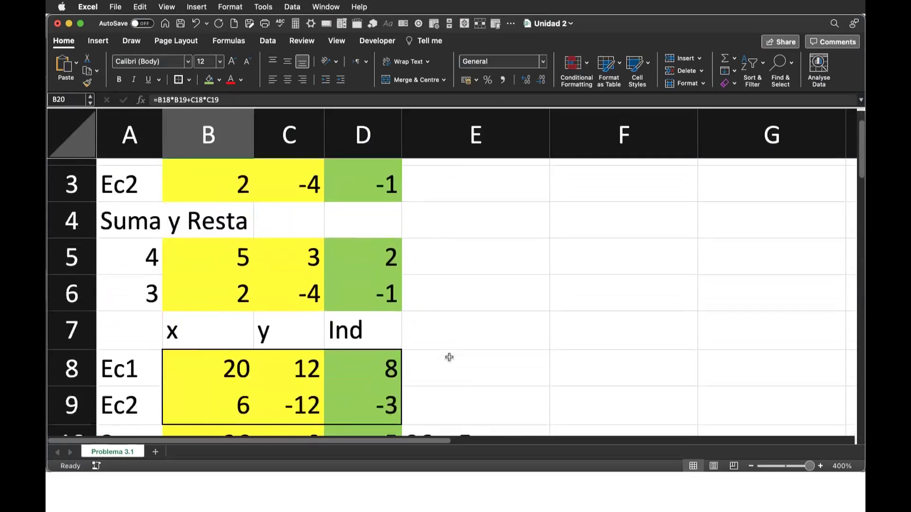
scroll(449, 357, "down", 5)
scroll(449, 357, "down", 1)
scroll(449, 357, "down", 1)
scroll(448, 357, "down", 2)
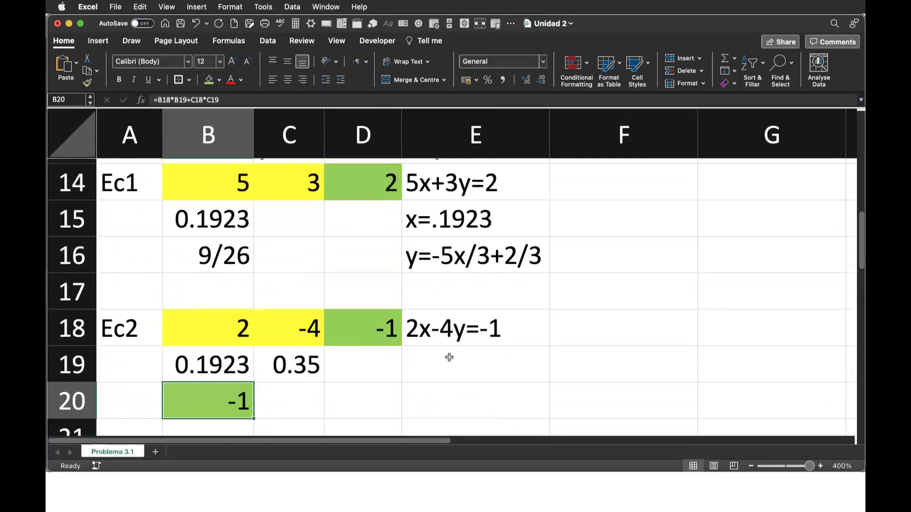
scroll(449, 357, "down", 1)
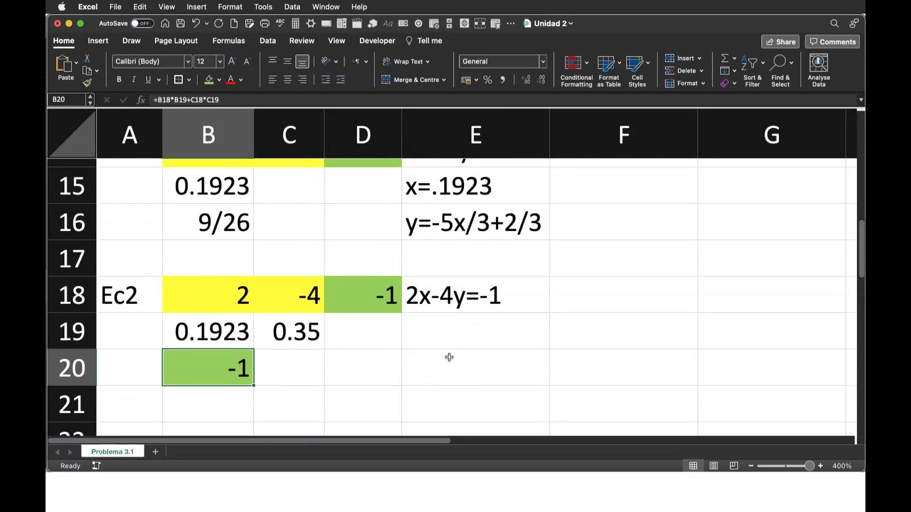
key("super+Tab")
Scroll the Overleaf PDF preview through the Sustitución steps
scroll(483, 354, "down", 3)
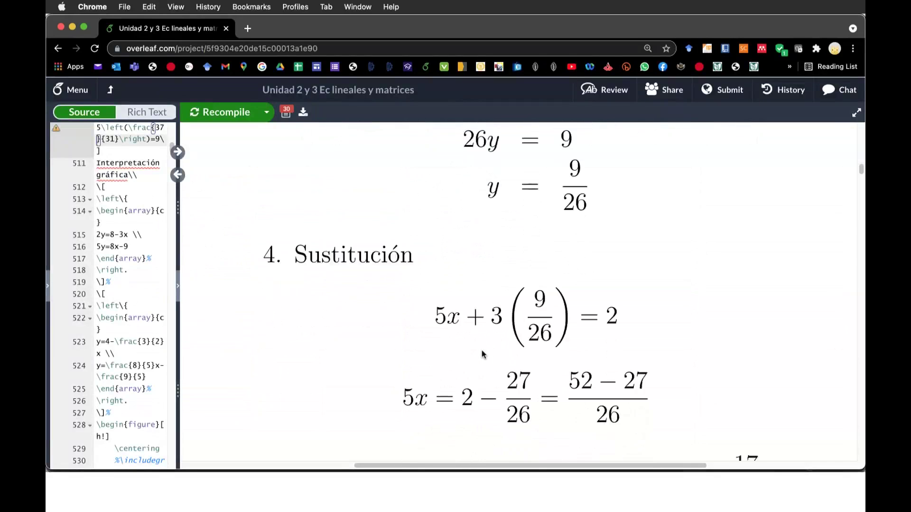
scroll(482, 353, "down", 3)
scroll(483, 353, "up", 3)
scroll(483, 354, "up", 2)
scroll(482, 353, "up", 1)
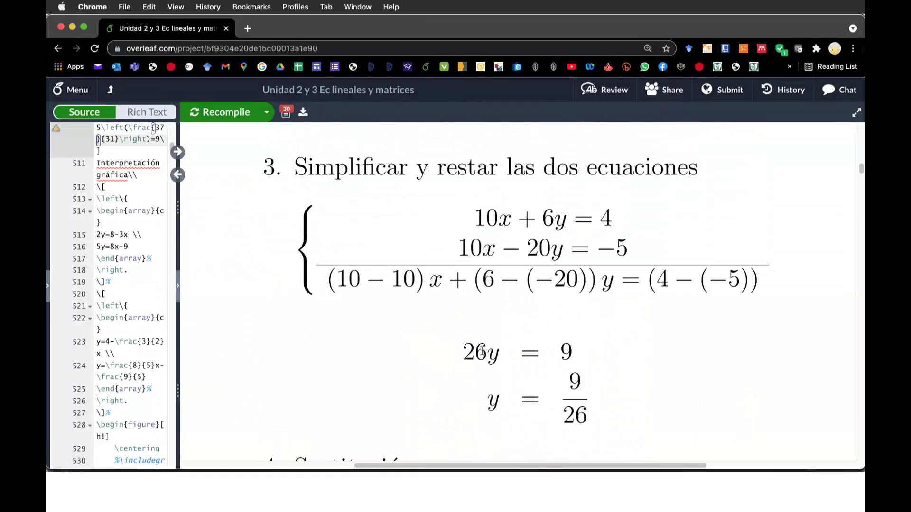
scroll(482, 352, "down", 1)
scroll(482, 352, "down", 1)
scroll(482, 353, "down", 3)
scroll(483, 353, "down", 5)
scroll(482, 353, "down", 2)
scroll(483, 354, "down", 3)
scroll(482, 351, "down", 3)
scroll(482, 351, "down", 2)
scroll(482, 352, "down", 2)
scroll(483, 353, "down", 1)
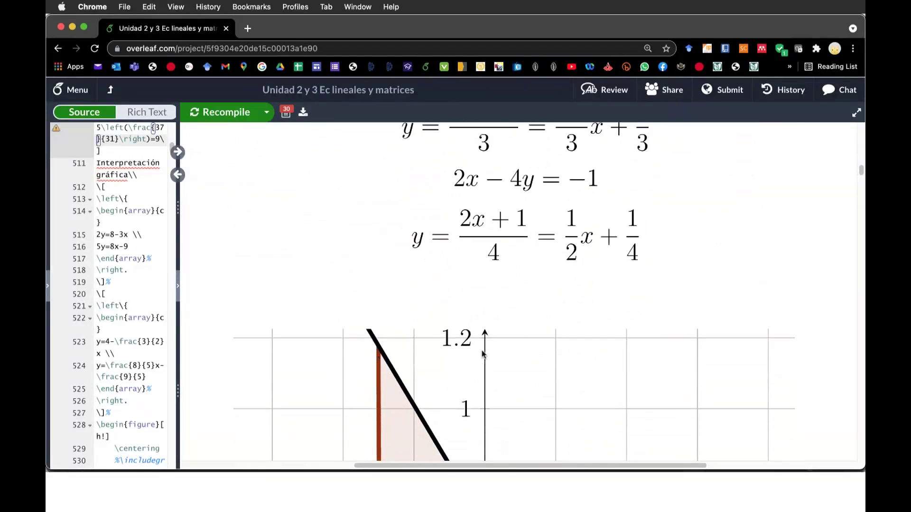
scroll(483, 354, "down", 1)
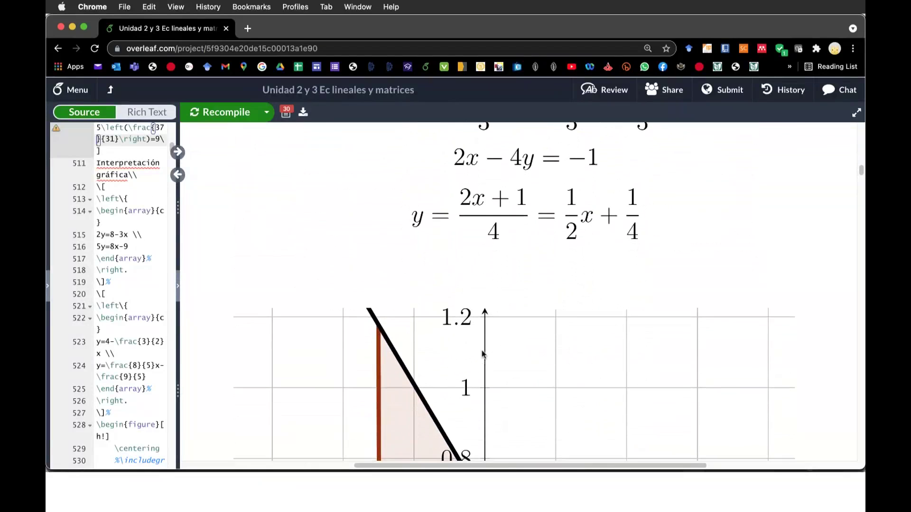
scroll(482, 354, "down", 1)
scroll(483, 354, "down", 2)
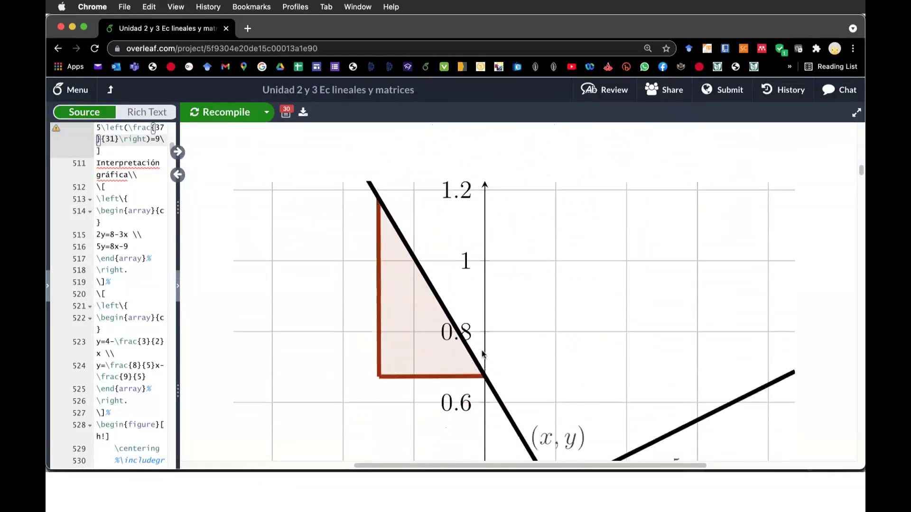
scroll(483, 354, "down", 1)
scroll(482, 353, "down", 2)
scroll(482, 353, "down", 1)
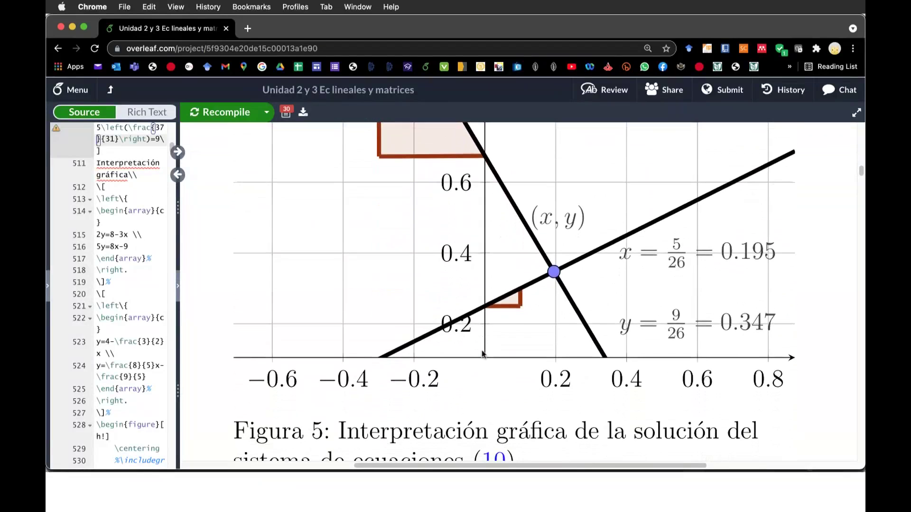
Check the Figura 5 intersection graph (x=5/26, y=9/26), then return to Excel
scroll(482, 353, "up", 1)
scroll(483, 354, "up", 2)
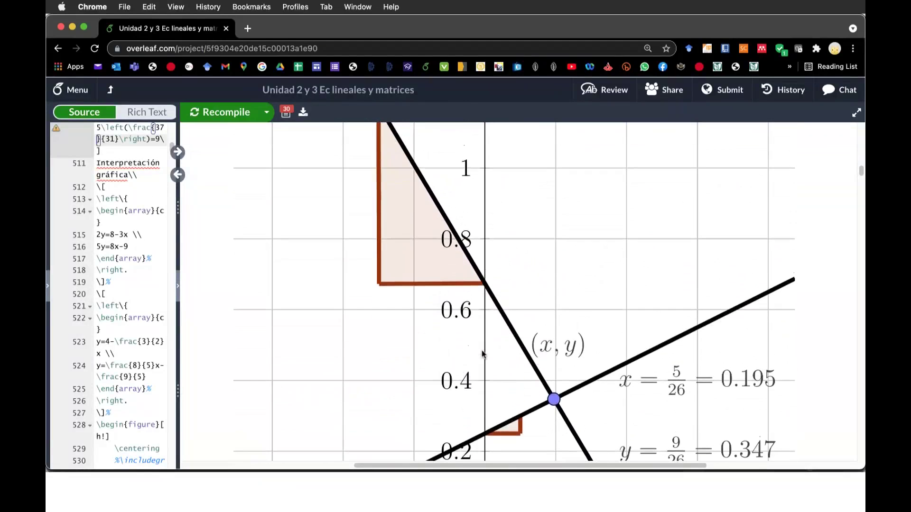
scroll(483, 354, "down", 1)
scroll(482, 354, "down", 1)
scroll(483, 354, "down", 1)
scroll(482, 353, "down", 1)
scroll(483, 354, "down", 2)
scroll(483, 353, "down", 2)
scroll(482, 352, "down", 4)
scroll(482, 351, "down", 3)
scroll(482, 351, "down", 1)
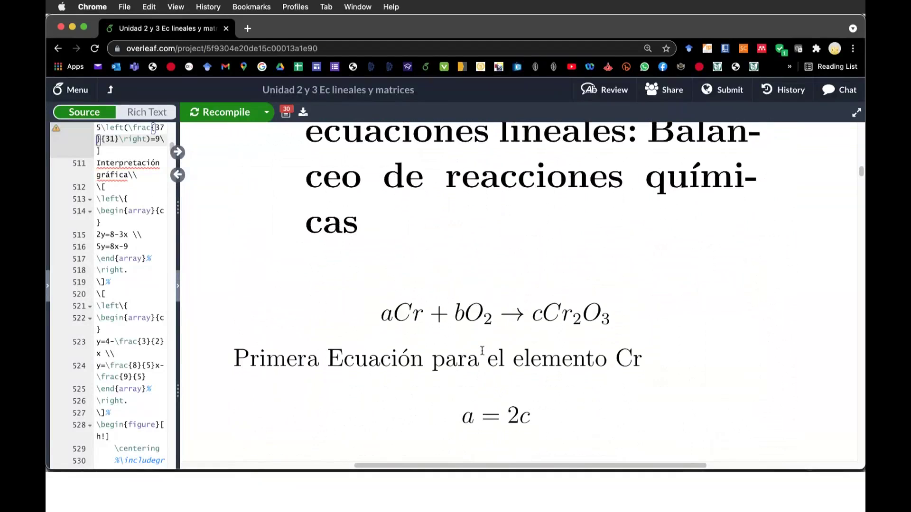
scroll(482, 351, "down", 1)
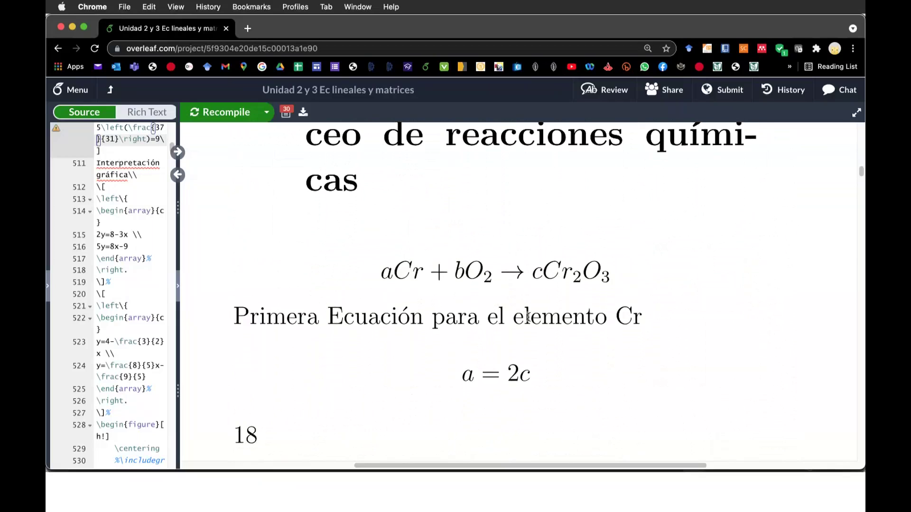
scroll(527, 317, "up", 2)
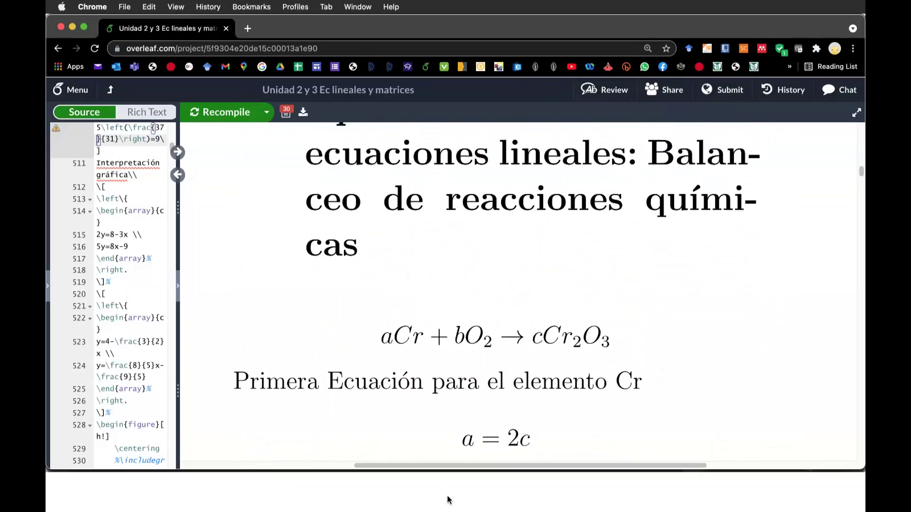
key("super+Tab")
scroll(435, 329, "up", 10)
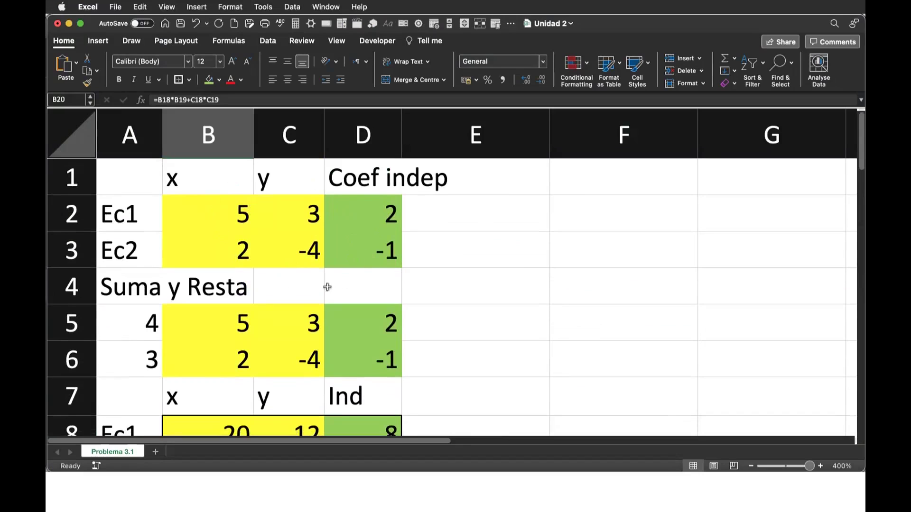
Label rows E2 and E3 with the equations 5x+3y=2 and 2x-4y=-1
left_click(456, 215)
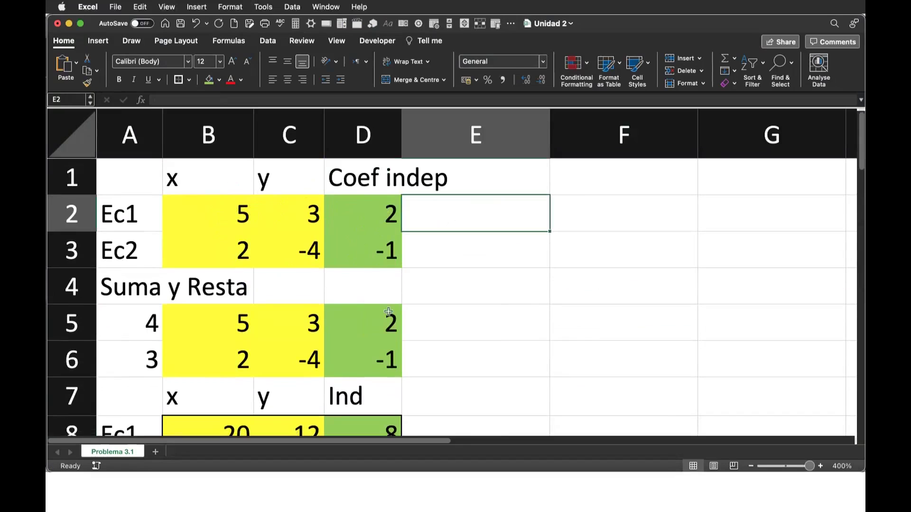
type("5x+3y=2")
key("Return")
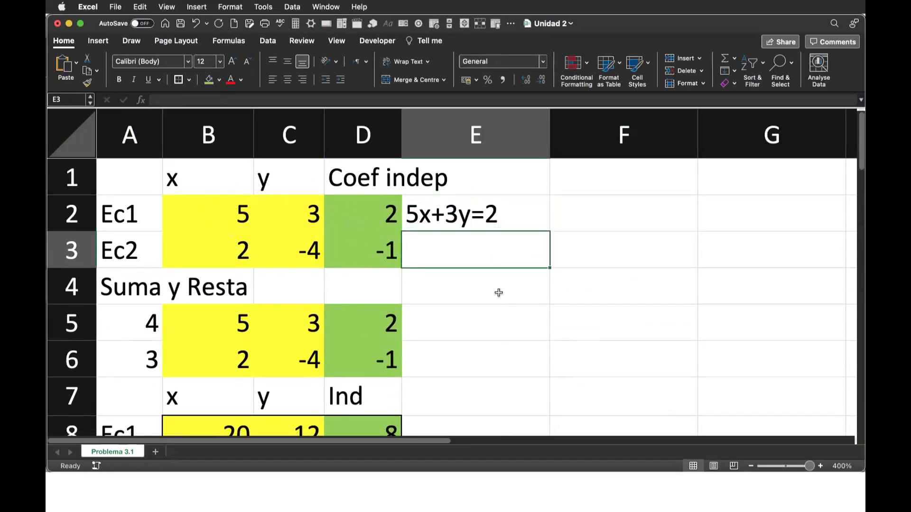
type("2x-4y=-1")
key("Return")
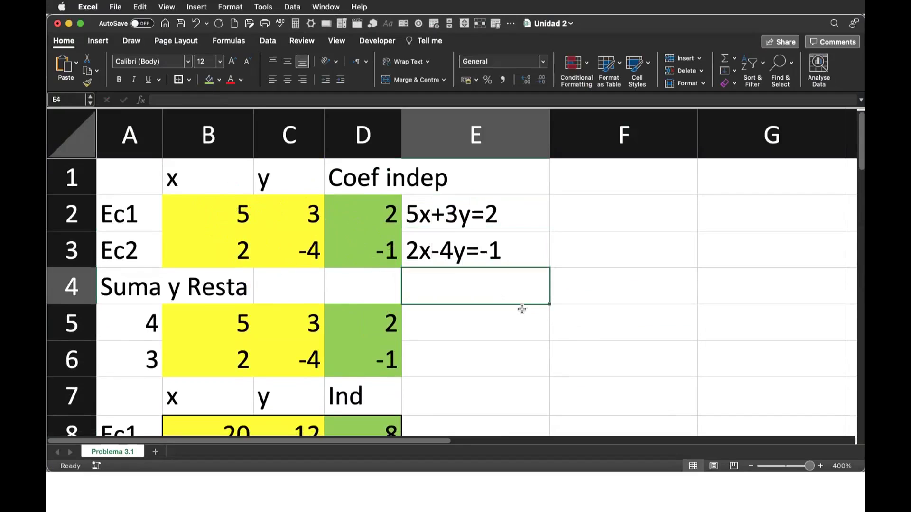
Label the scaled rows E8 and E9 with 20x+12y=8 and 6x-12y=-3
scroll(401, 350, "down", 2)
scroll(401, 350, "down", 1)
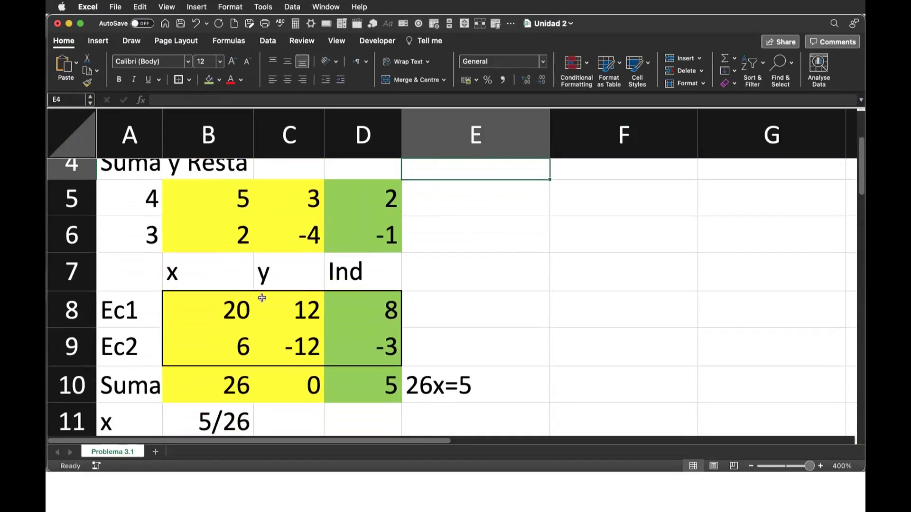
left_click(446, 308)
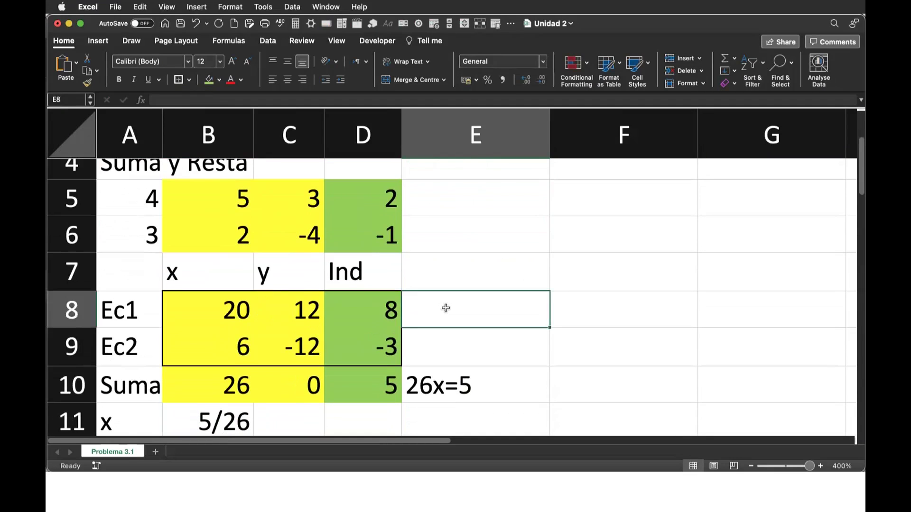
type("20x+12y=8")
key("Return")
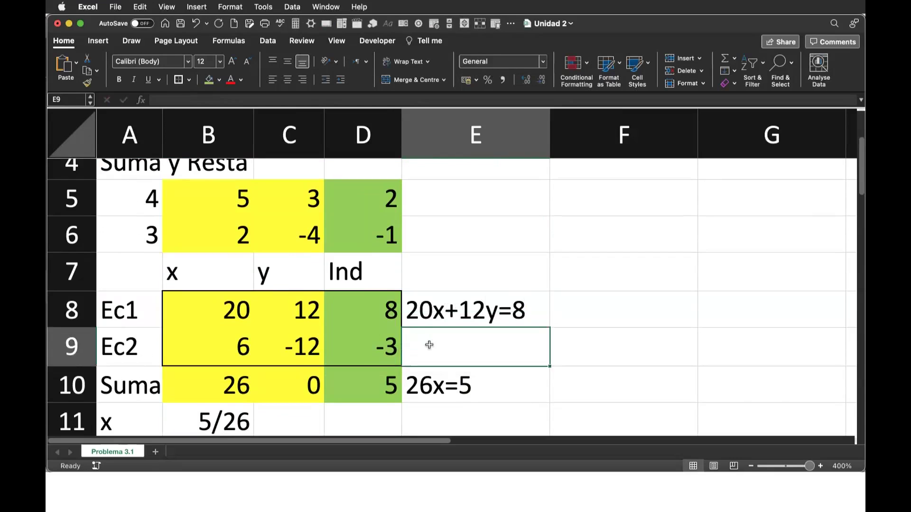
type("6x")
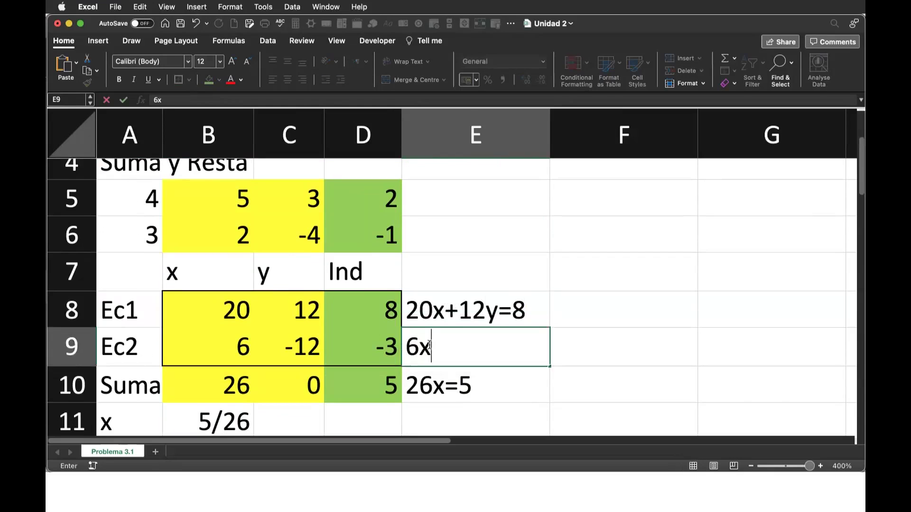
type("-12y")
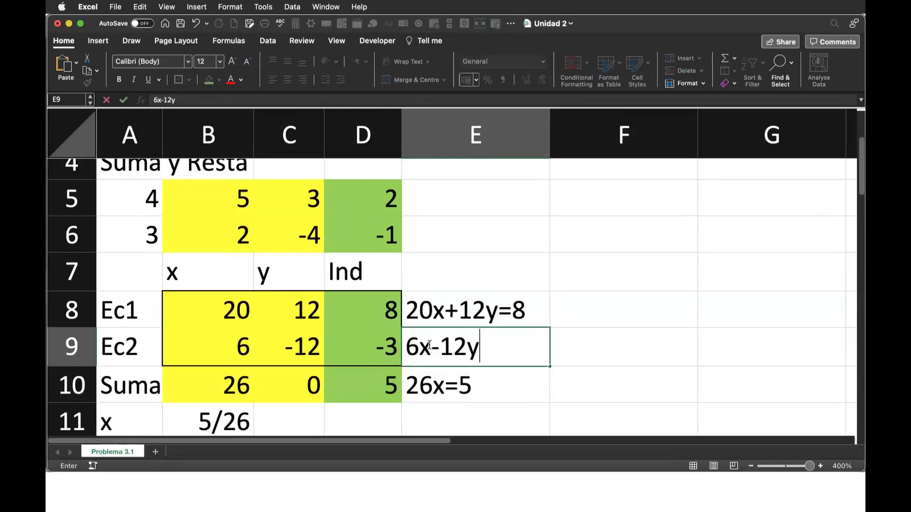
type("=-3")
key("Return")
Review the equation labels on the Problema 3.1 sheet, then switch back to Overleaf
scroll(562, 371, "down", 3)
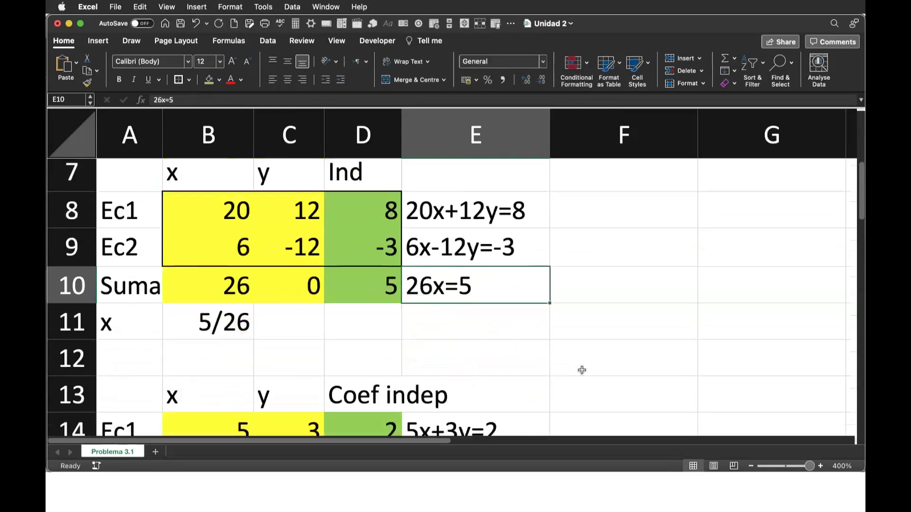
scroll(578, 370, "down", 2)
scroll(578, 370, "down", 2)
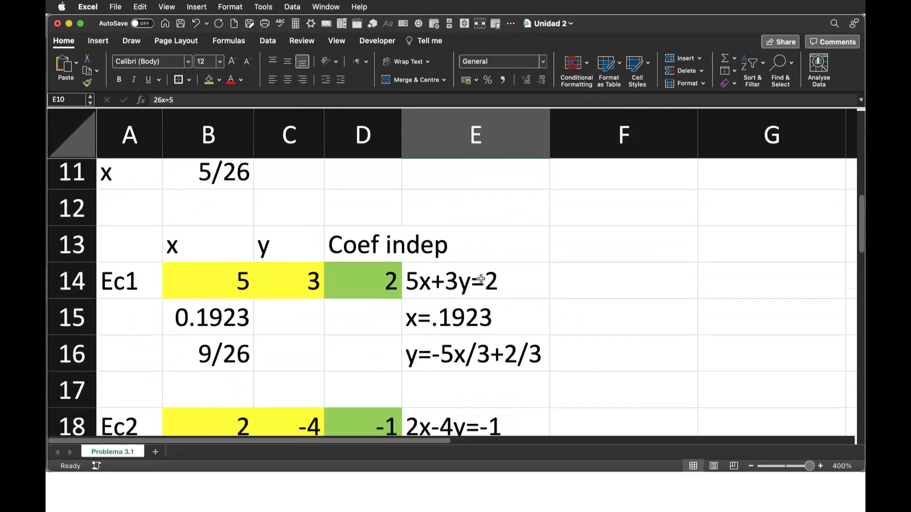
scroll(555, 309, "down", 1)
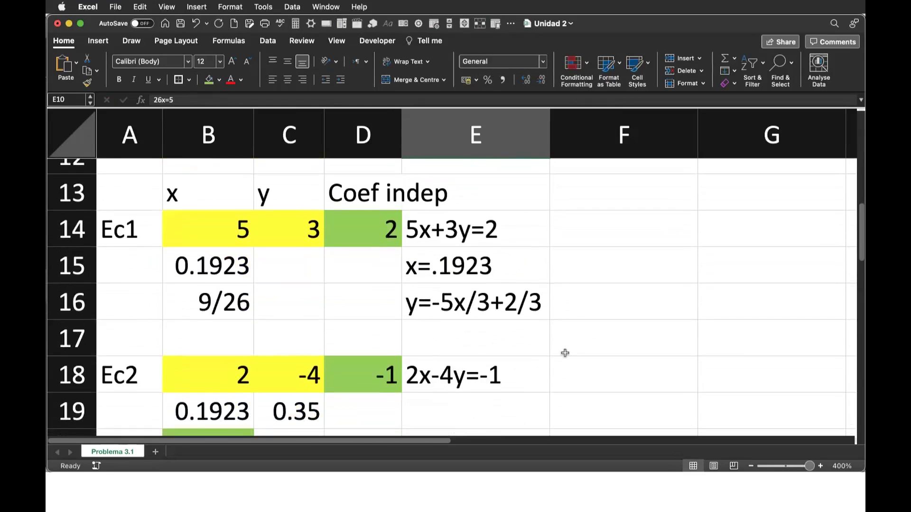
scroll(564, 353, "down", 3)
scroll(564, 352, "up", 5)
scroll(563, 352, "up", 10)
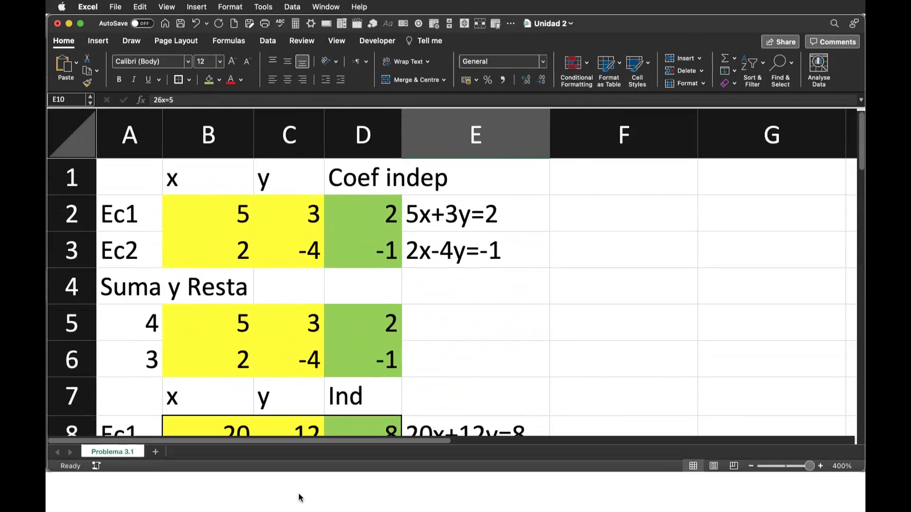
key("super+Tab")
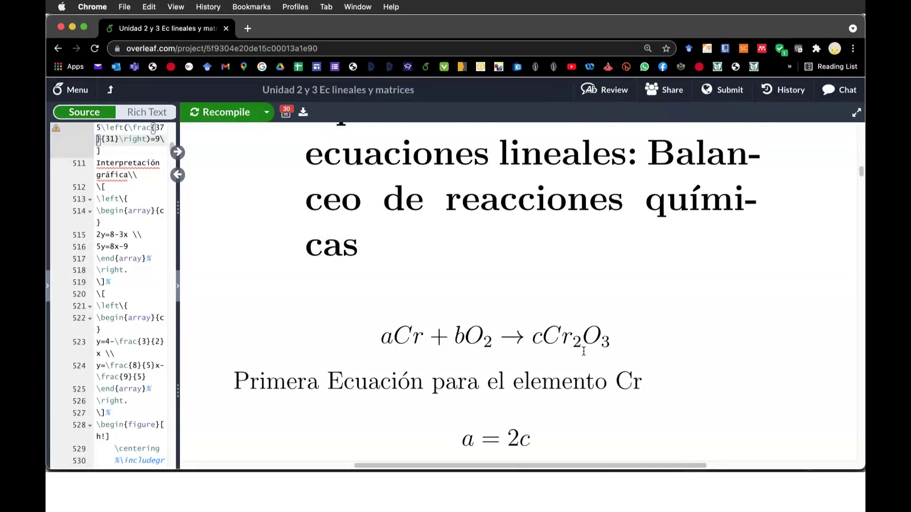
scroll(584, 351, "up", 1)
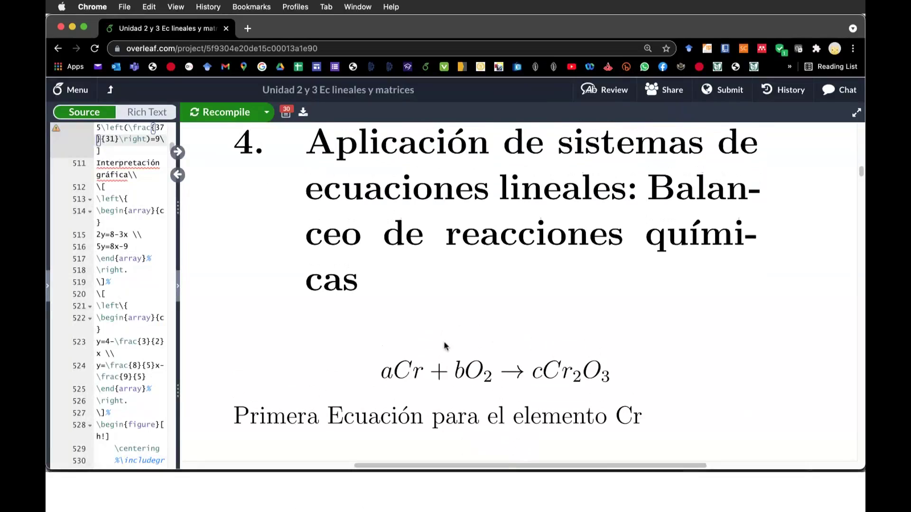